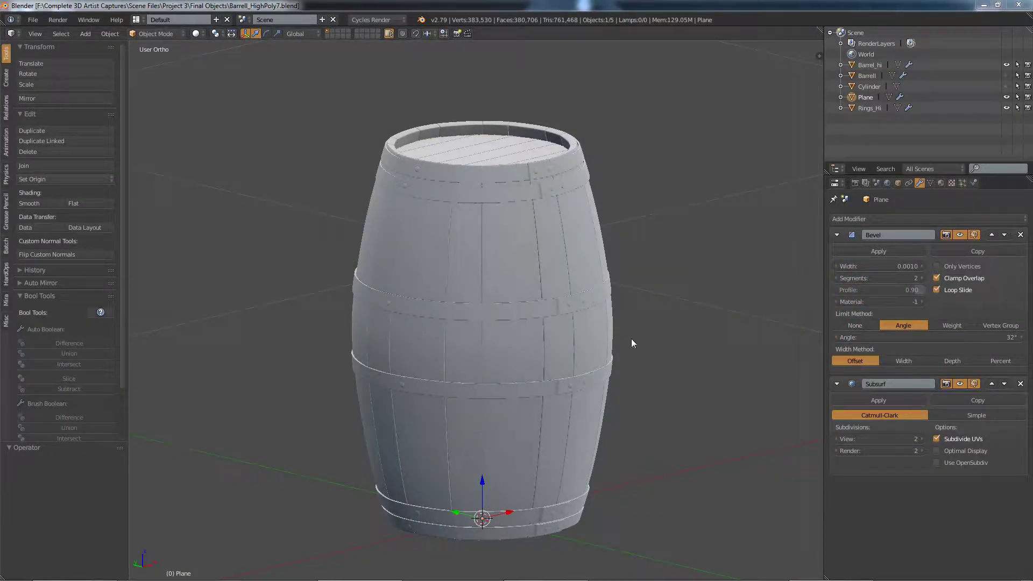
Orbit and pan the view to look down onto the barrel top.
{"action": "middle_click_drag", "start_coordinate": [645, 339], "coordinate": [624, 382]}
{"action": "scroll", "coordinate": [626, 387], "scroll_direction": "down", "scroll_amount": 3}
{"action": "scroll", "coordinate": [589, 333], "scroll_direction": "up", "scroll_amount": 4}
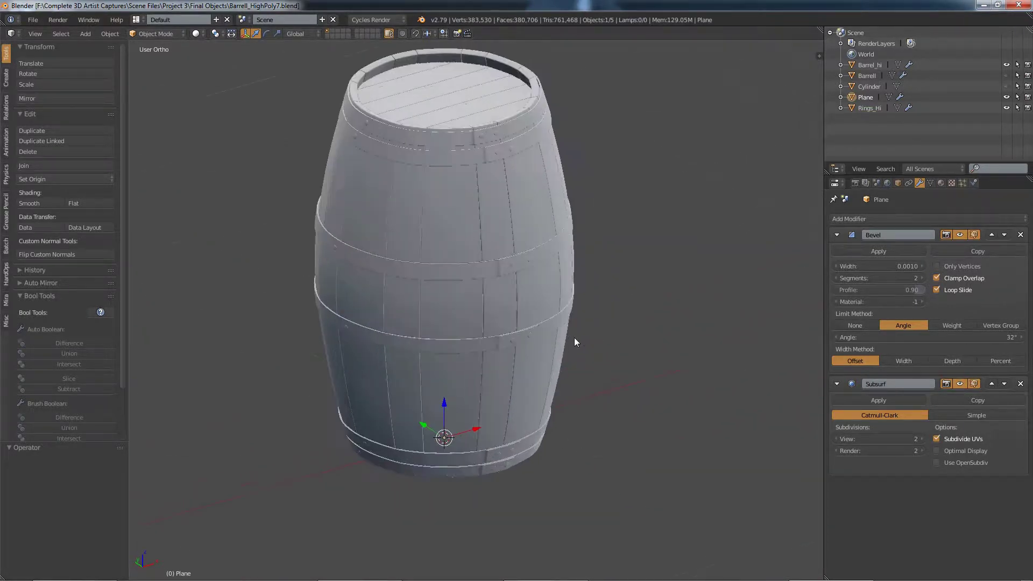
{"action": "middle_click_drag", "start_coordinate": [583, 318], "coordinate": [586, 374], "text": "shift"}
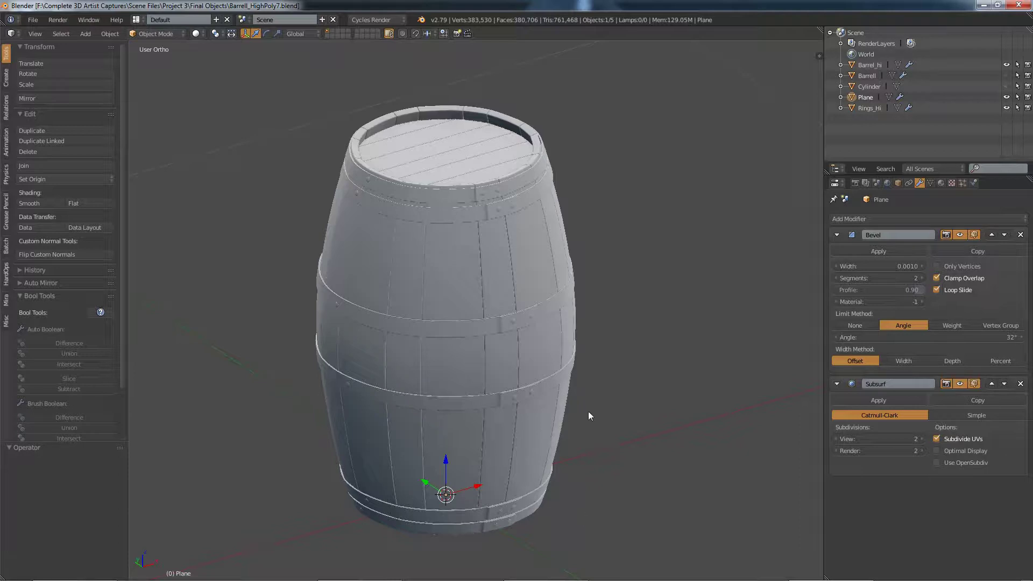
{"action": "mouse_move", "coordinate": [630, 461]}
{"action": "middle_mouse_down"}
{"action": "mouse_move", "coordinate": [613, 487]}
{"action": "mouse_move", "coordinate": [590, 471]}
{"action": "mouse_move", "coordinate": [638, 477]}
{"action": "middle_mouse_up"}
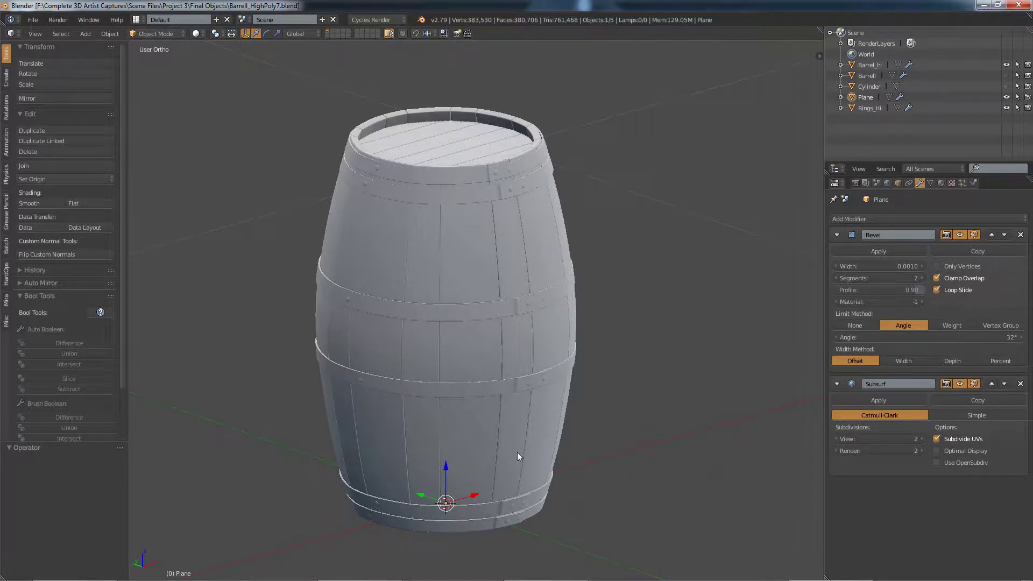
{"action": "middle_click_drag", "start_coordinate": [588, 411], "coordinate": [521, 394]}
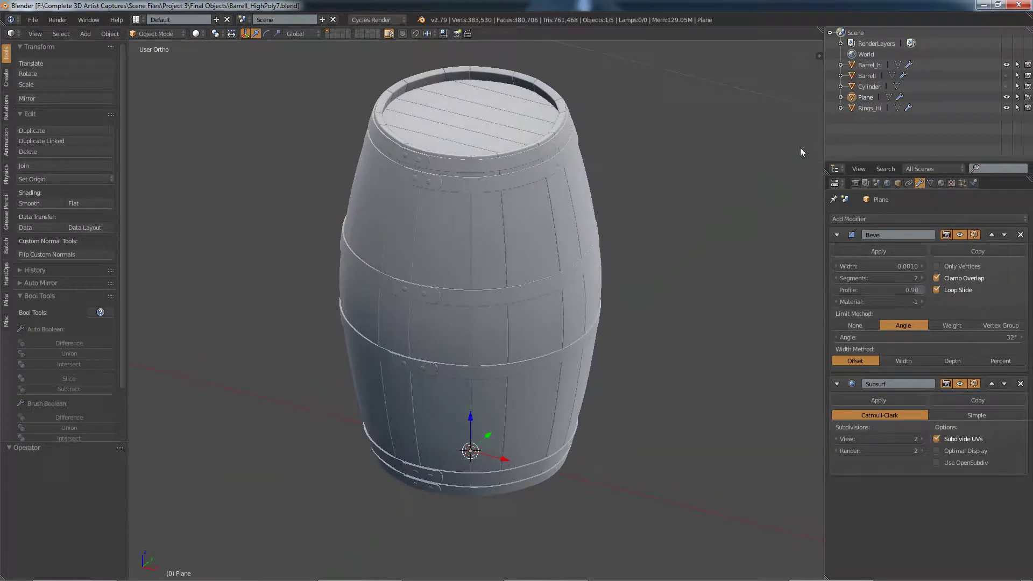
{"action": "middle_click_drag", "start_coordinate": [526, 261], "coordinate": [482, 283]}
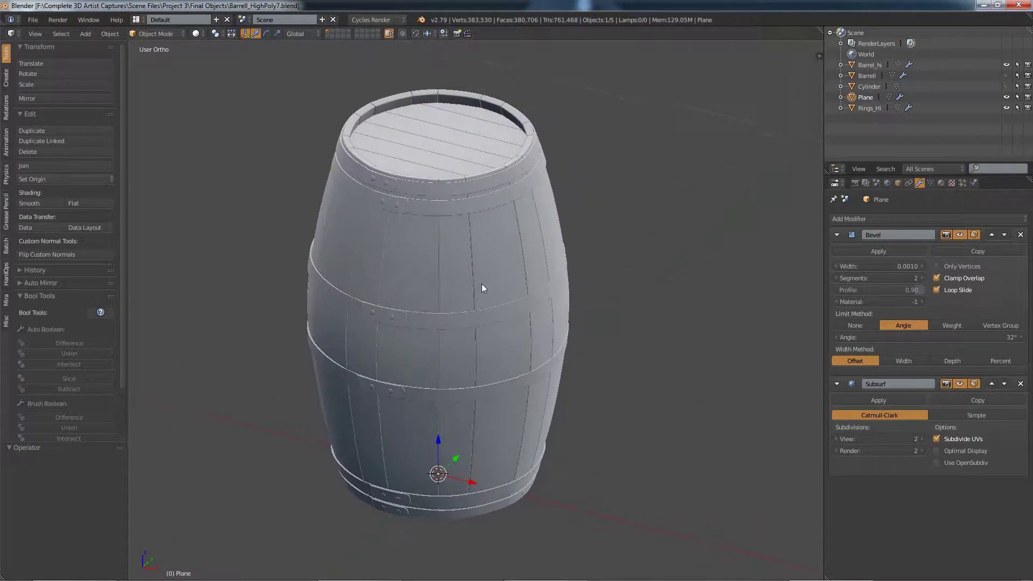
Select Barrel_hi, enter Edit Mode and select all of its mesh.
{"action": "left_click", "coordinate": [868, 65]}
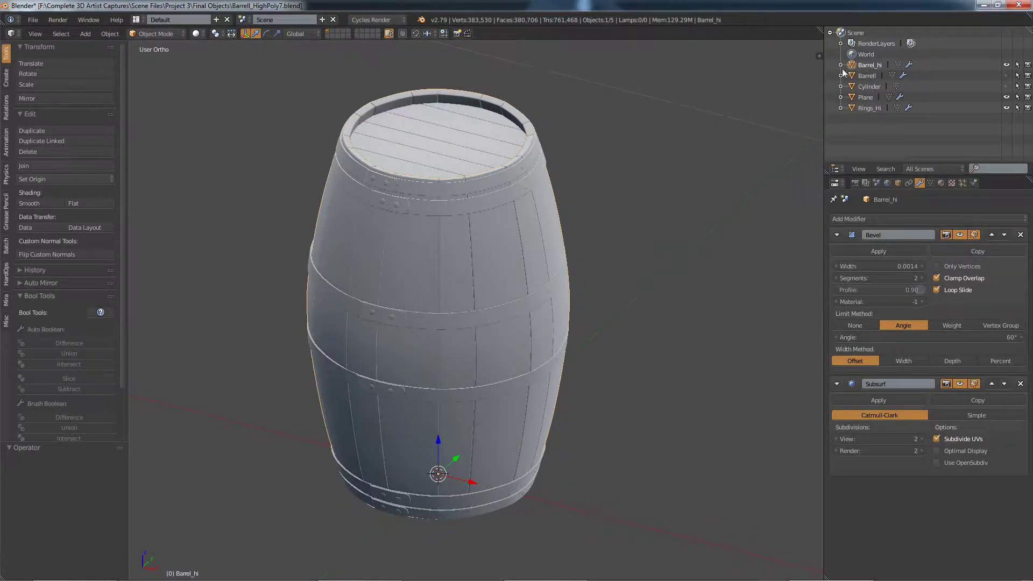
{"action": "left_click", "coordinate": [172, 34]}
{"action": "left_click", "coordinate": [162, 53]}
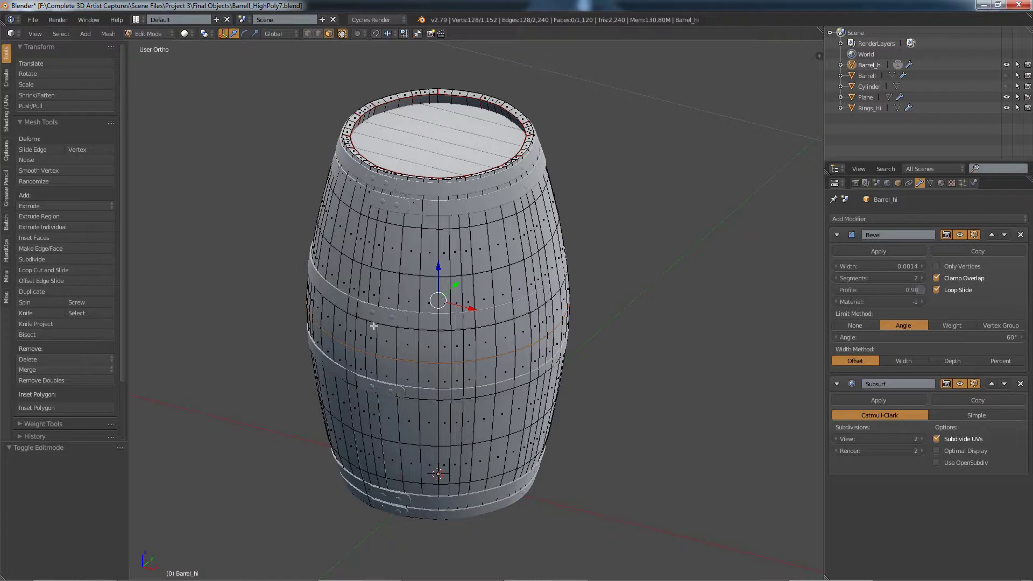
{"action": "key", "text": "a"}
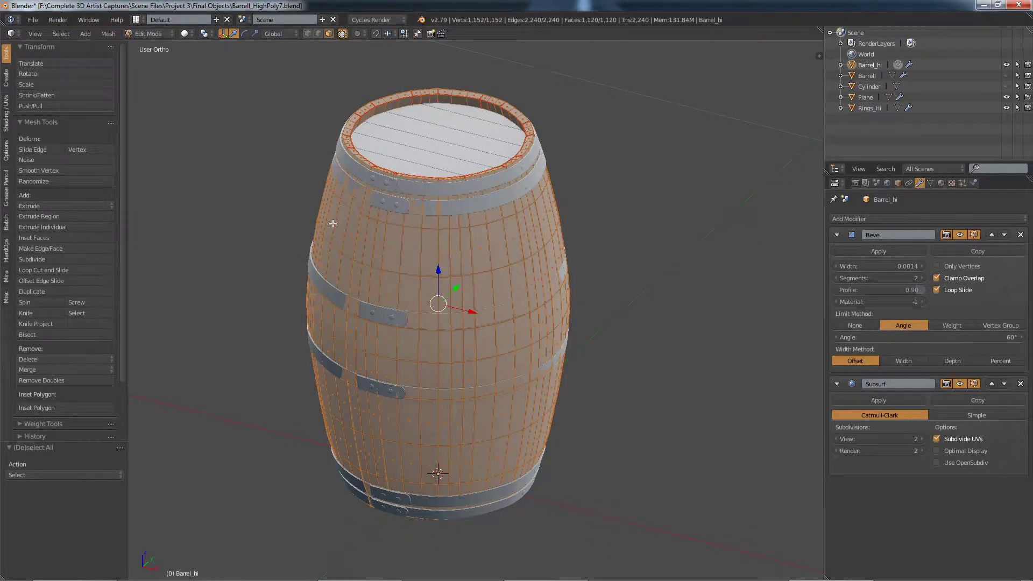
Split the viewport and turn the top half into the UV/Image Editor.
{"action": "left_click_drag", "start_coordinate": [820, 34], "coordinate": [812, 348]}
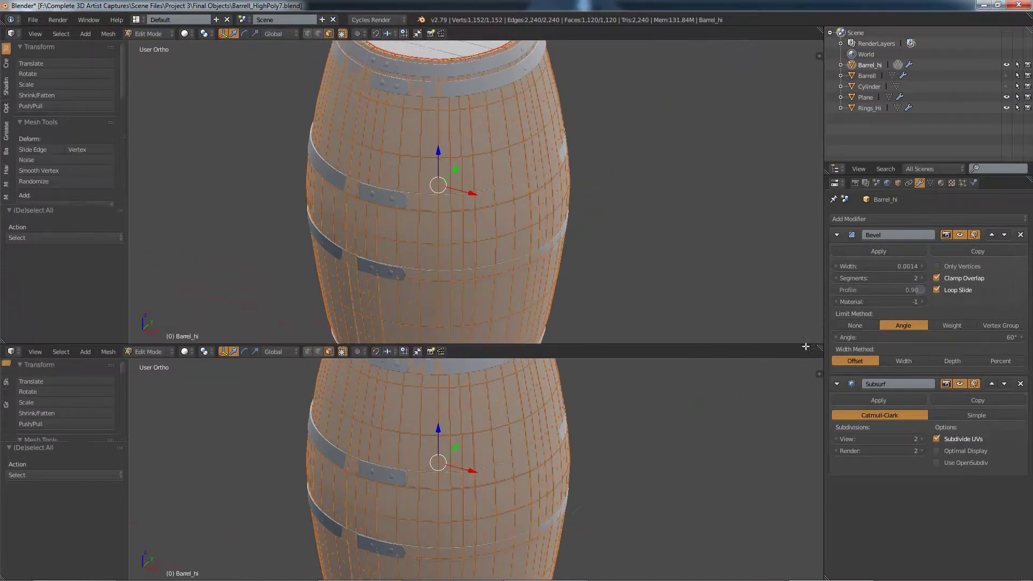
{"action": "left_click", "coordinate": [11, 33]}
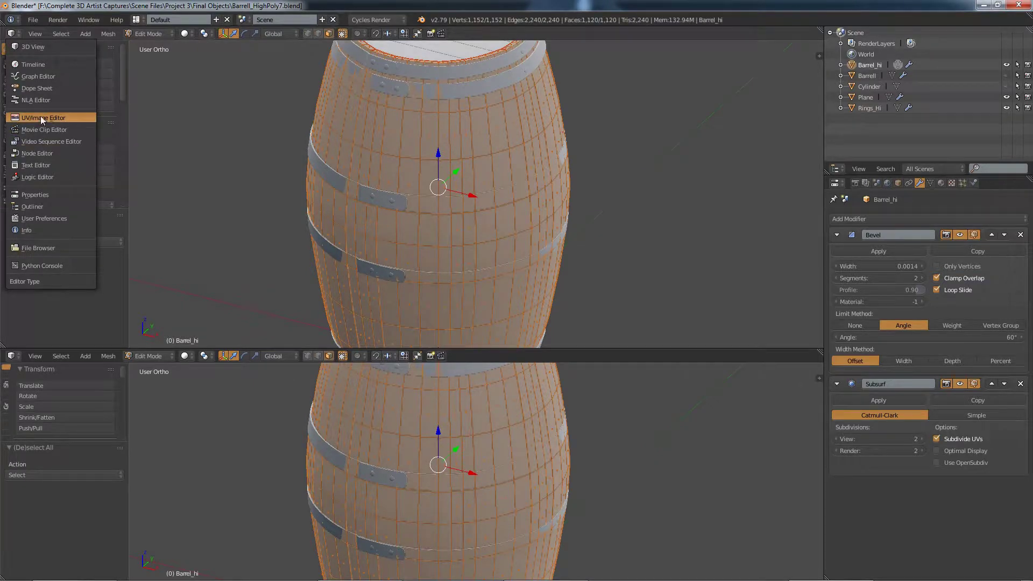
{"action": "left_click", "coordinate": [40, 116]}
{"action": "scroll", "coordinate": [434, 134], "scroll_direction": "down", "scroll_amount": 3}
{"action": "middle_click_drag", "start_coordinate": [434, 133], "coordinate": [465, 175]}
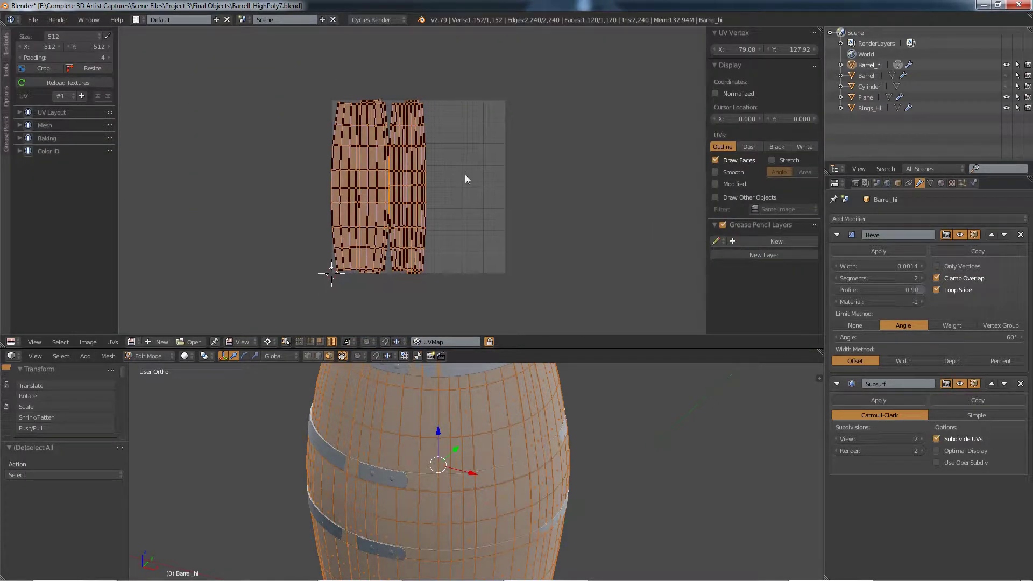
Run Pack Islands on the barrel's UVs and frame the packed layout.
{"action": "left_click", "coordinate": [6, 75]}
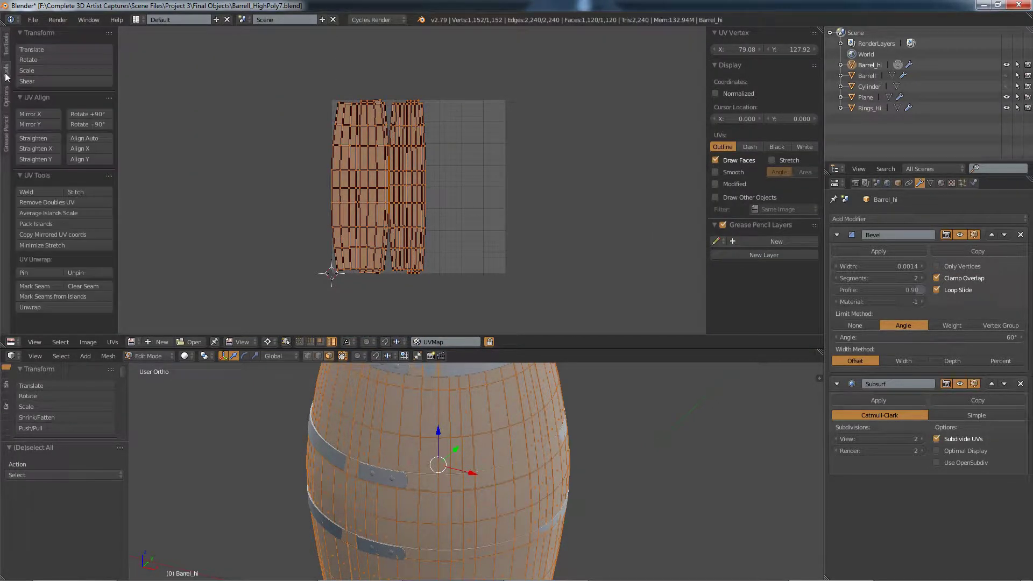
{"action": "left_click", "coordinate": [34, 223]}
{"action": "scroll", "coordinate": [482, 181], "scroll_direction": "up", "scroll_amount": 3}
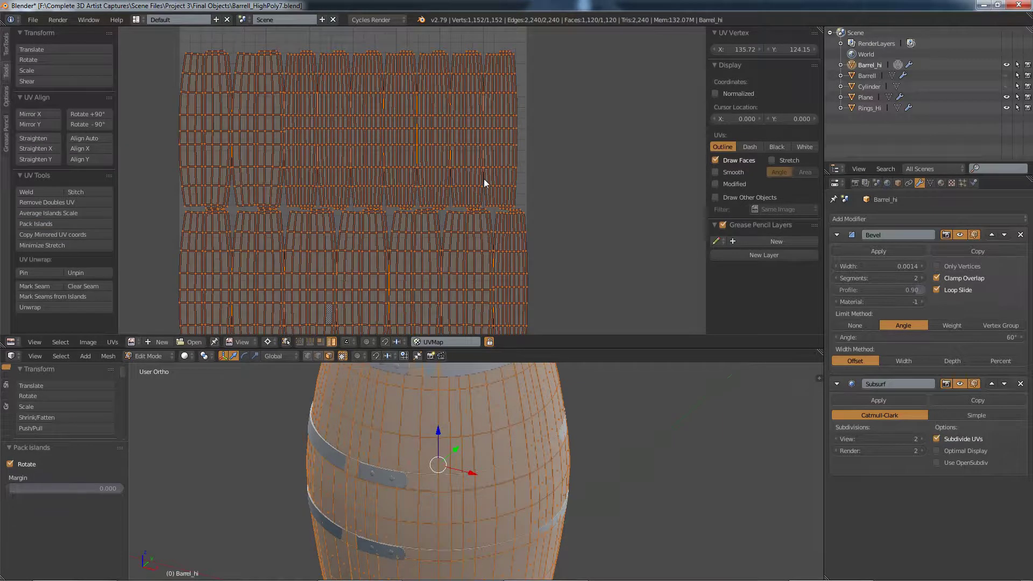
{"action": "scroll", "coordinate": [484, 179], "scroll_direction": "down", "scroll_amount": 4}
{"action": "middle_click_drag", "start_coordinate": [438, 132], "coordinate": [422, 101]}
{"action": "scroll", "coordinate": [422, 101], "scroll_direction": "down", "scroll_amount": 4}
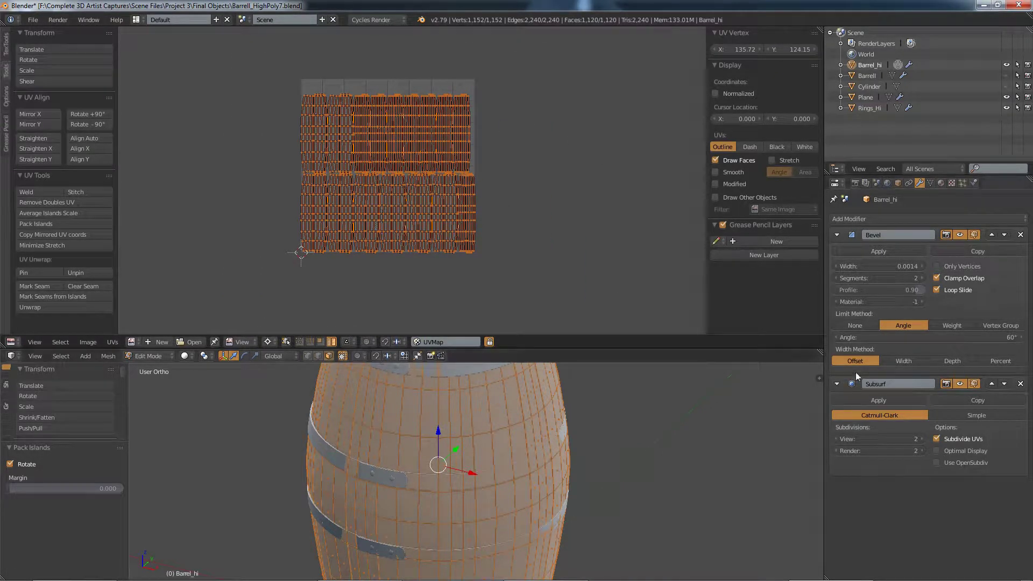
{"action": "middle_click_drag", "start_coordinate": [446, 377], "coordinate": [443, 340]}
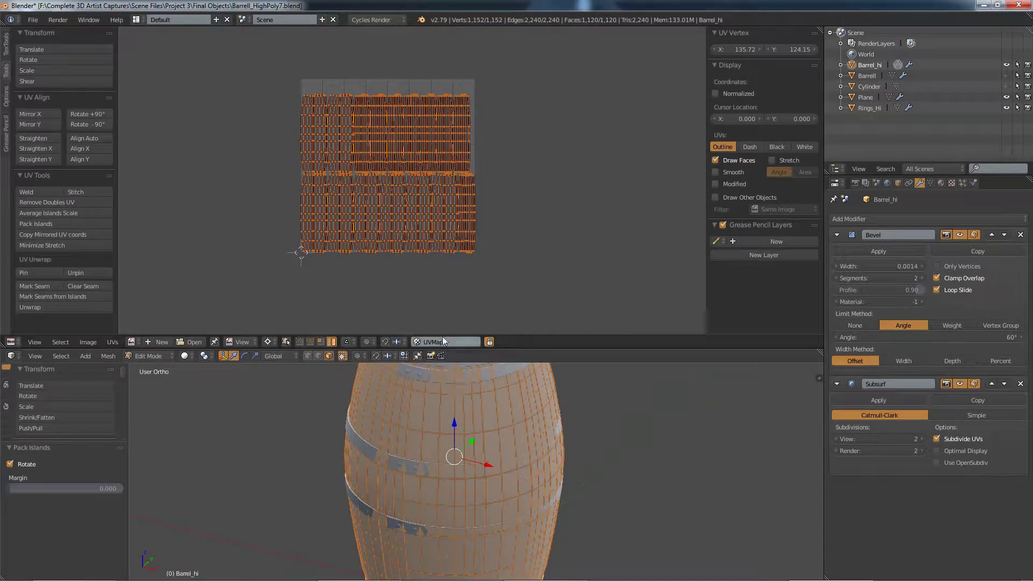
In Object Mode, add a new material named Barrel_Woods to Barrel_hi, then select Barrell.
{"action": "left_click", "coordinate": [155, 356]}
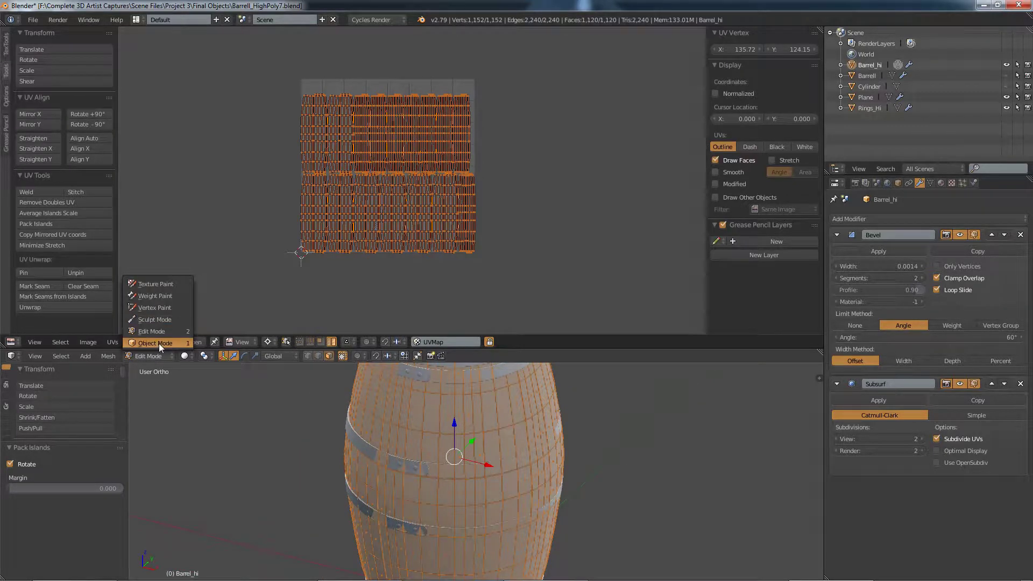
{"action": "left_click", "coordinate": [159, 343]}
{"action": "left_click", "coordinate": [941, 183]}
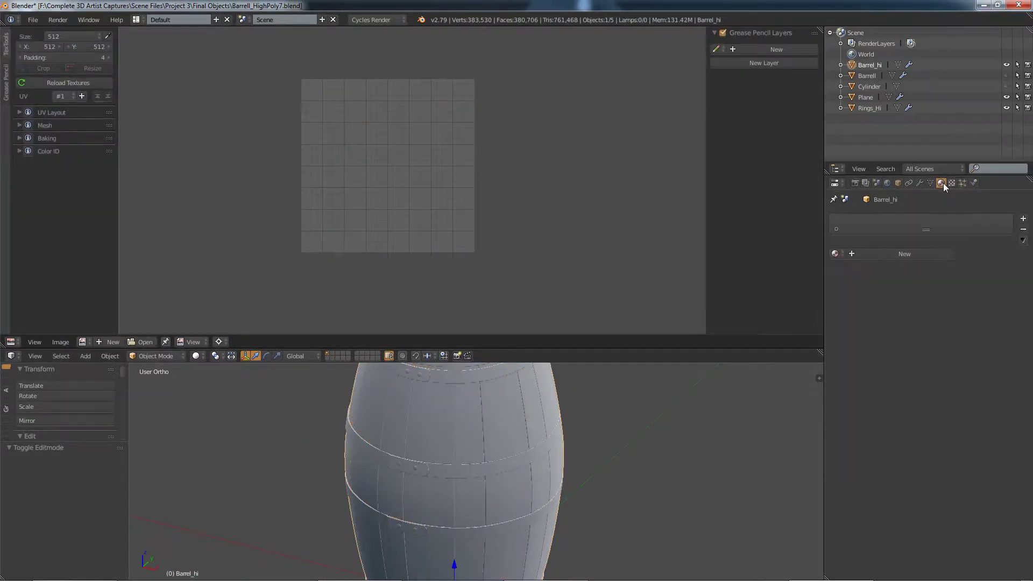
{"action": "left_click", "coordinate": [890, 254]}
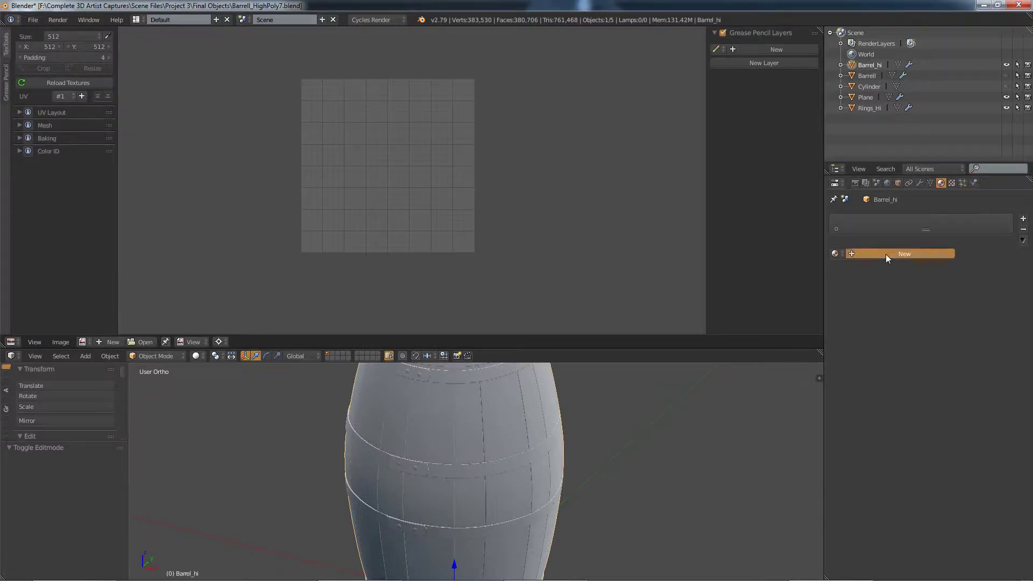
{"action": "double_click", "coordinate": [880, 254]}
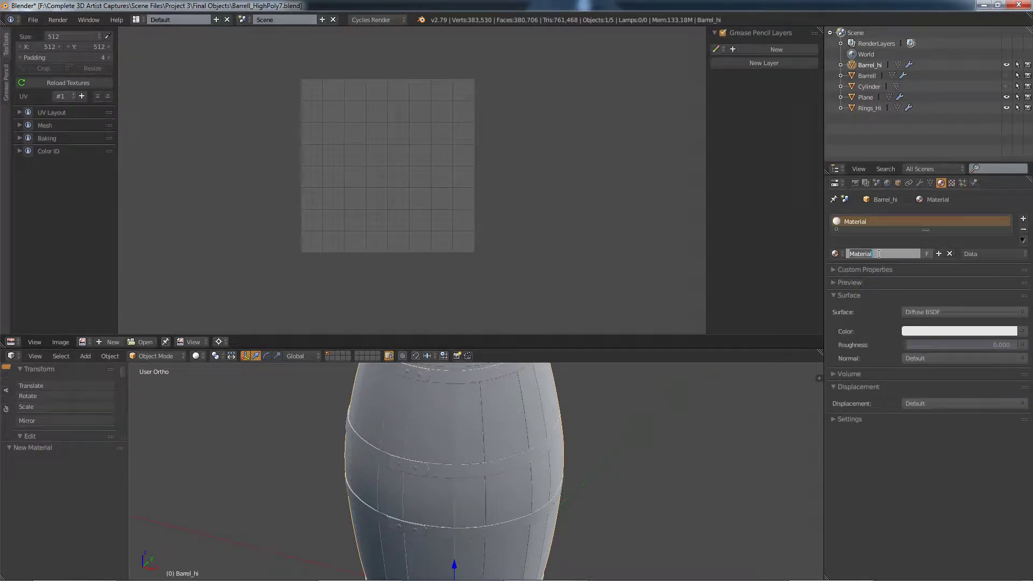
{"action": "type", "text": "Barrel_Woods"}
{"action": "key", "text": "Return"}
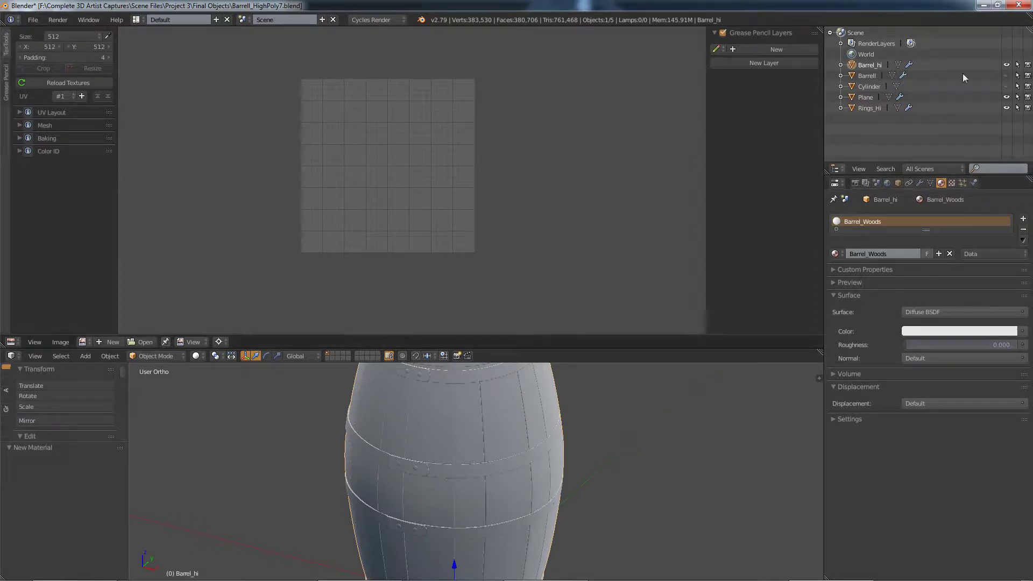
{"action": "left_click", "coordinate": [867, 75]}
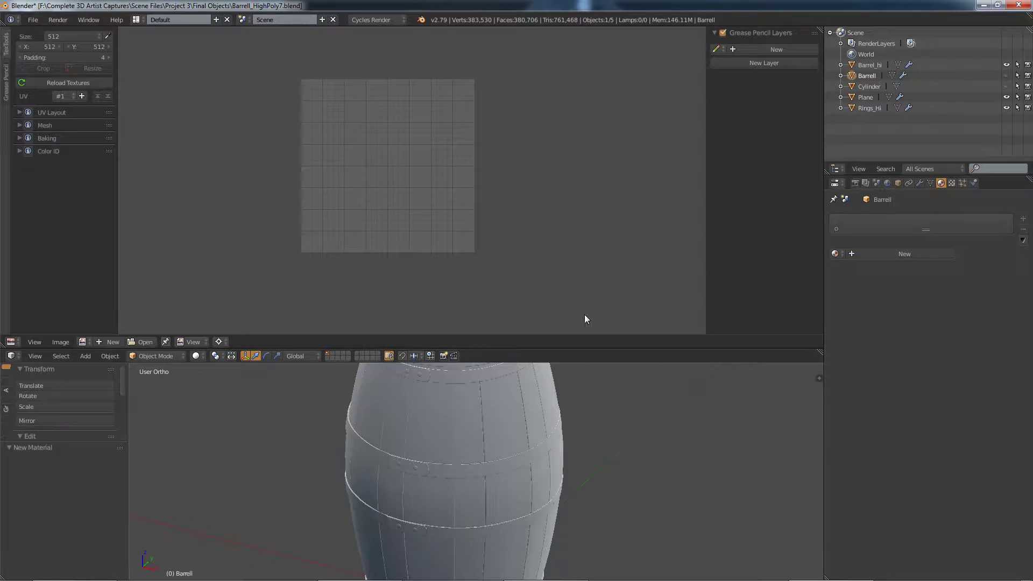
Unhide Barrell, then delete both the Barrell and Cylinder objects.
{"action": "left_click_drag", "start_coordinate": [624, 349], "coordinate": [624, 96]}
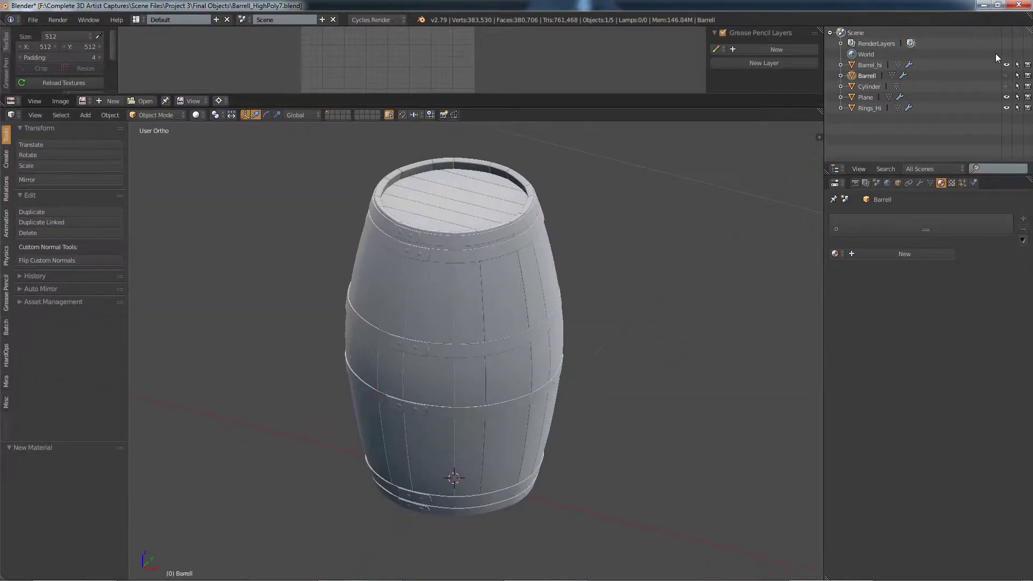
{"action": "left_click", "coordinate": [1006, 76]}
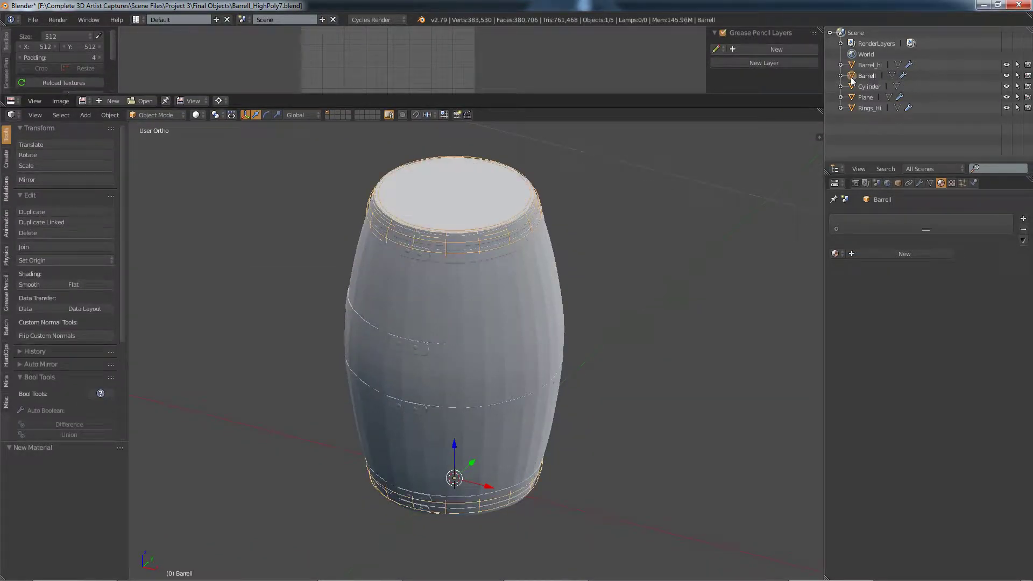
{"action": "key", "text": "x"}
{"action": "left_click", "coordinate": [711, 367]}
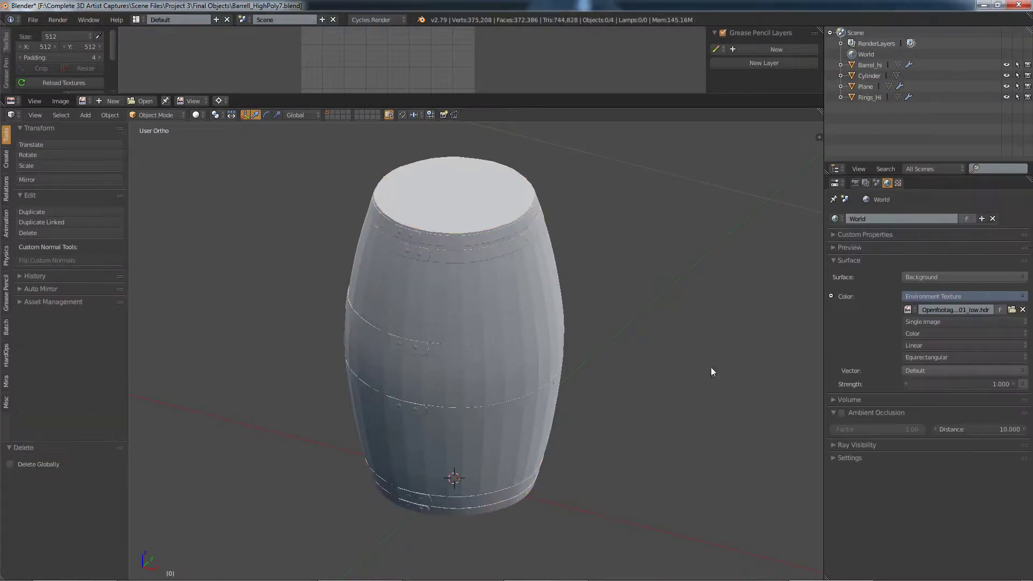
{"action": "left_click", "coordinate": [868, 76]}
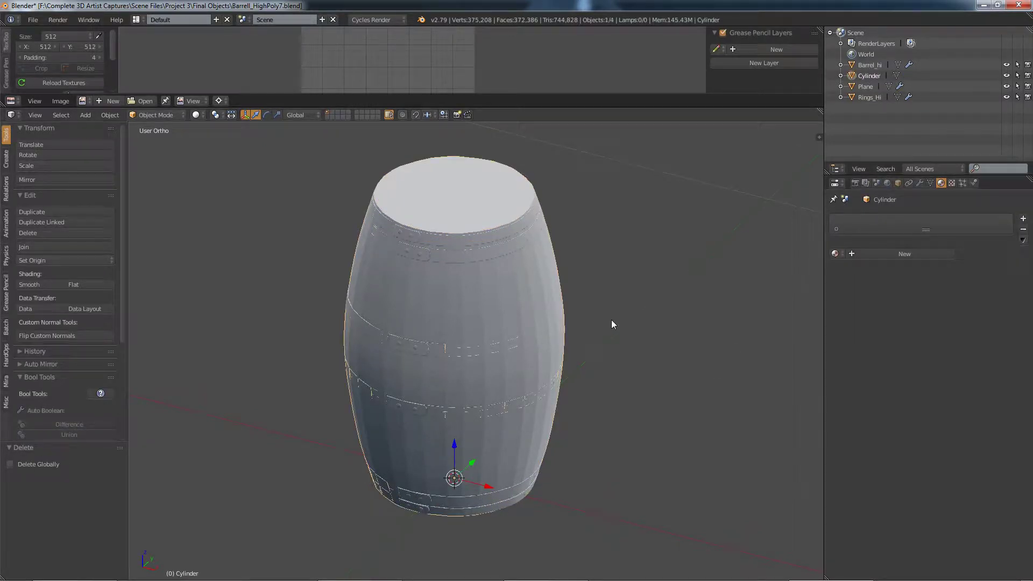
{"action": "key", "text": "x"}
{"action": "left_click", "coordinate": [597, 321]}
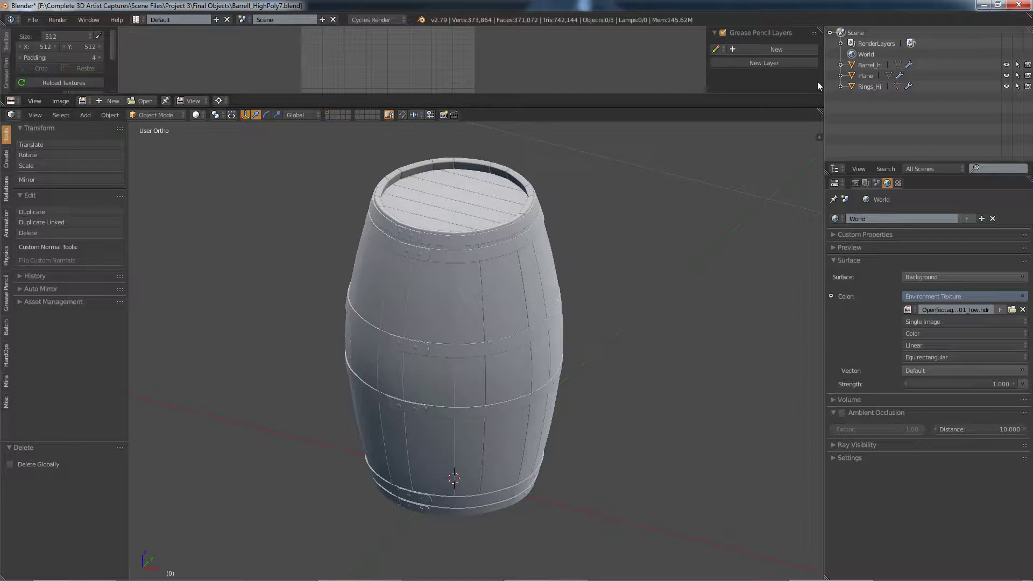
Rename Plane to TOP_Bottom_wood and give it a new material named Top_Bottom_wood.
{"action": "double_click", "coordinate": [865, 75]}
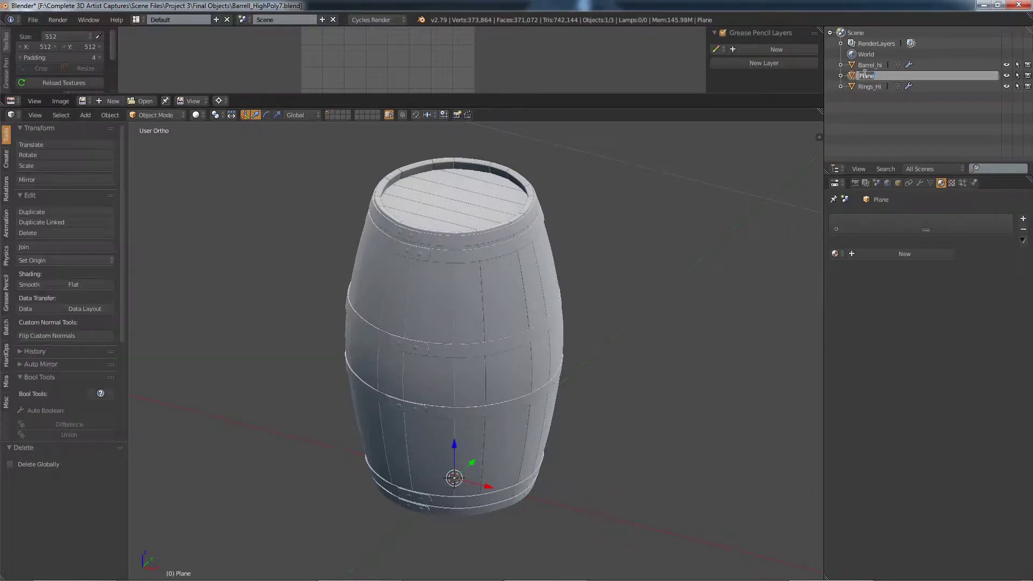
{"action": "type", "text": "TOP_Bottom_wood"}
{"action": "key", "text": "Return"}
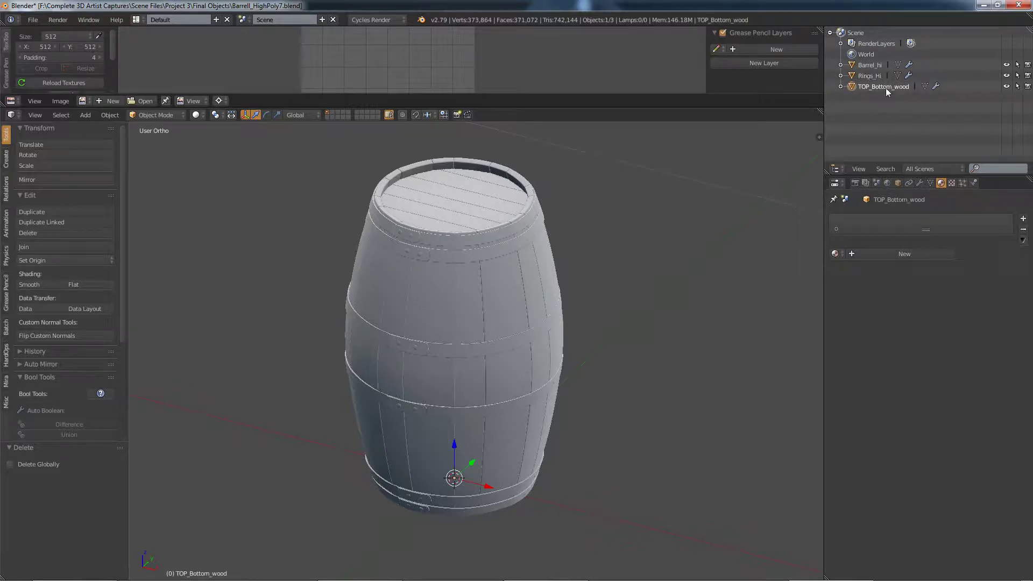
{"action": "left_click", "coordinate": [889, 253]}
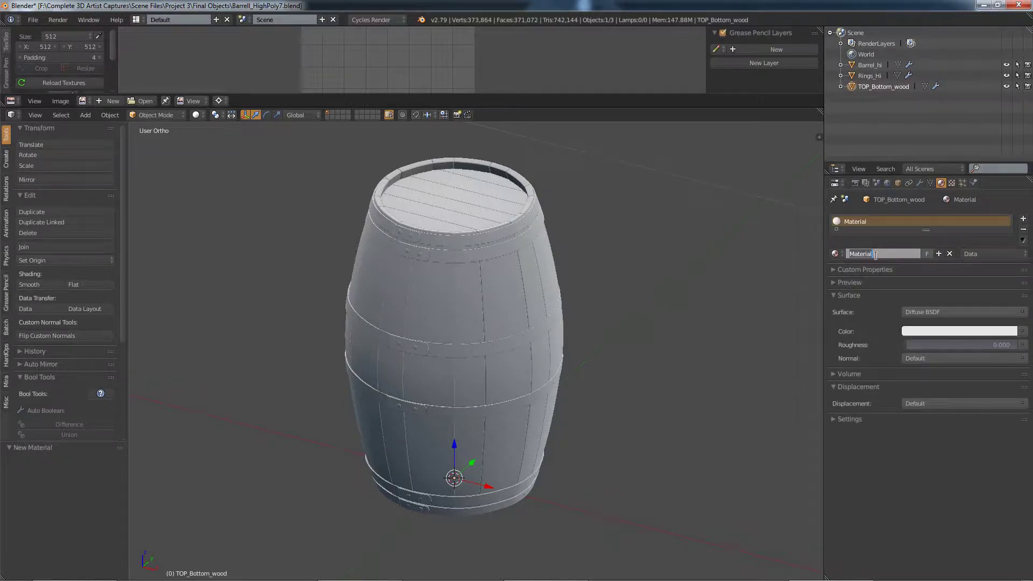
{"action": "left_click", "coordinate": [875, 253]}
{"action": "type", "text": "Top_Bottom_wood"}
{"action": "key", "text": "Return"}
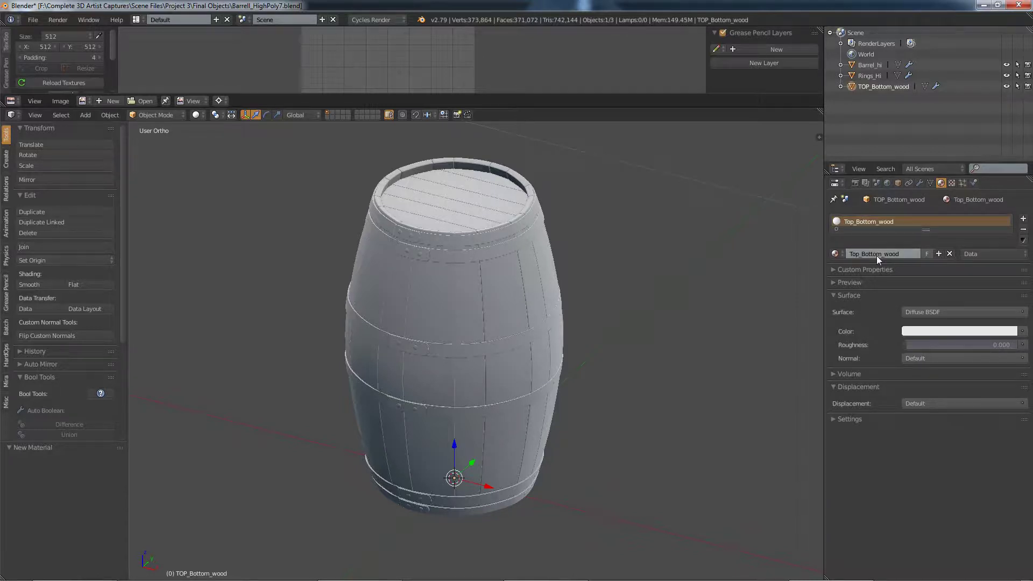
Rename the Rings_Hi material to MetalRings and expand the 3D view into the upper area.
{"action": "left_click", "coordinate": [870, 77]}
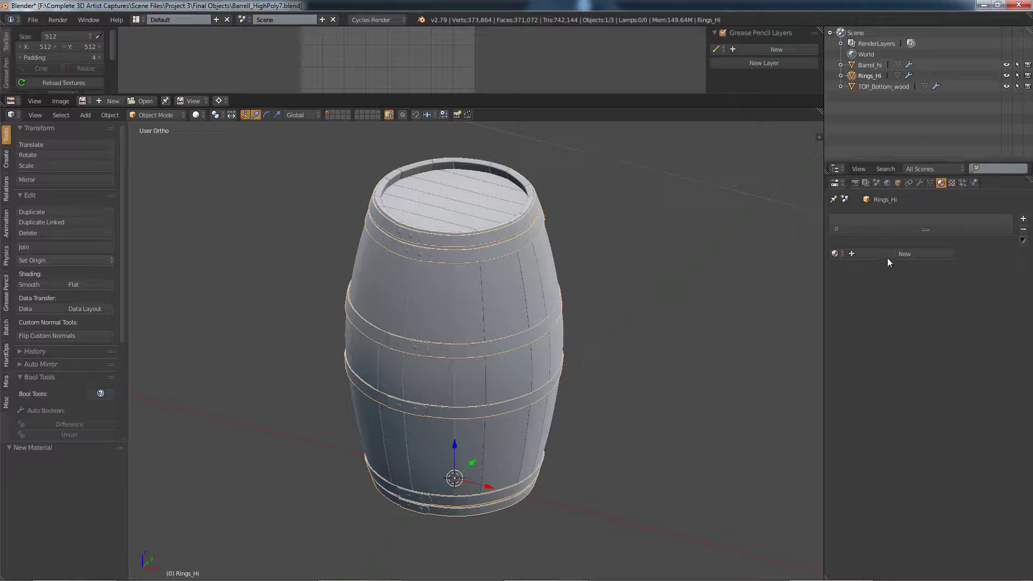
{"action": "double_click", "coordinate": [872, 254]}
{"action": "type", "text": "M"}
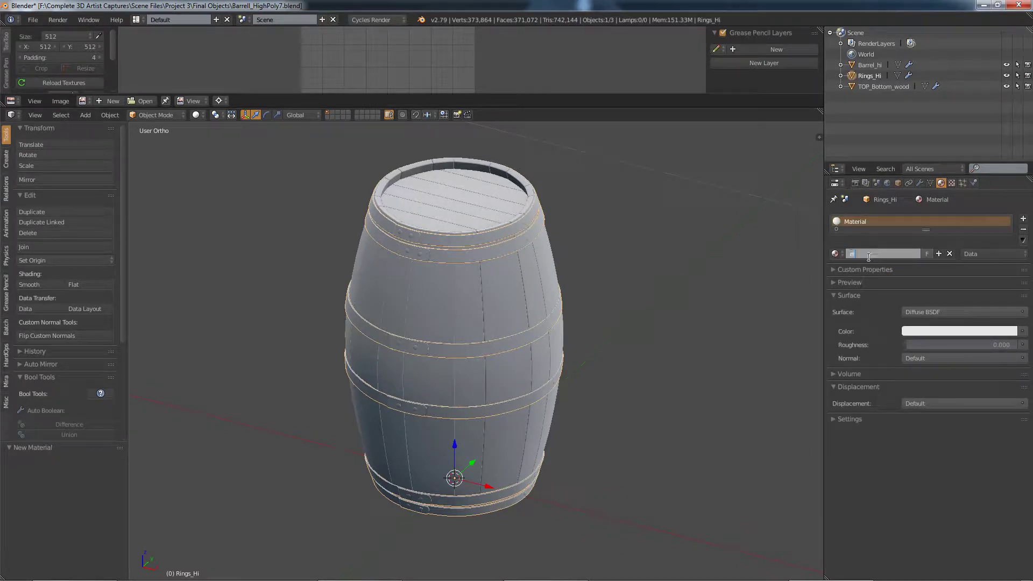
{"action": "type", "text": "MetalRings"}
{"action": "key", "text": "Return"}
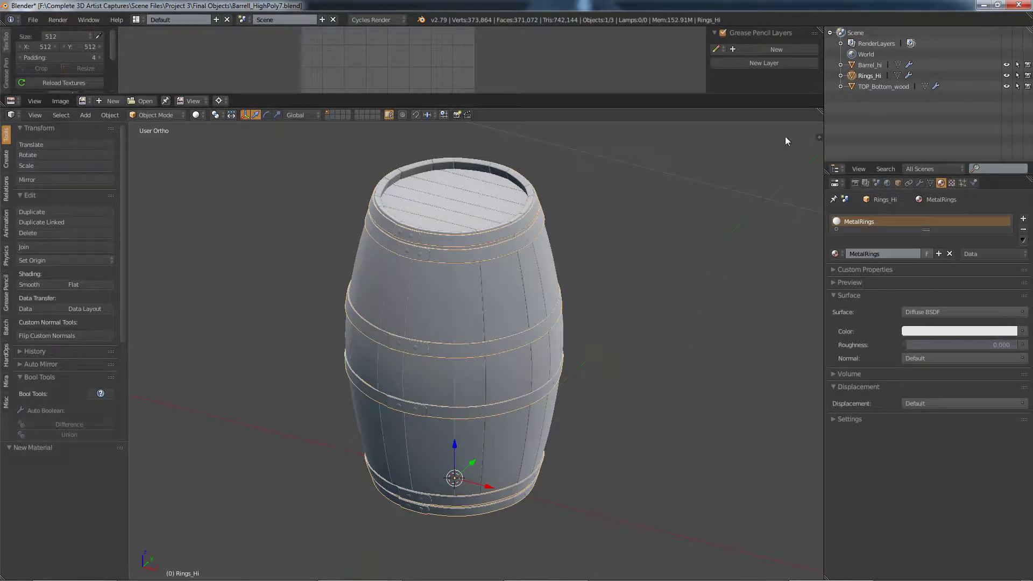
{"action": "left_click_drag", "start_coordinate": [819, 112], "coordinate": [820, 59]}
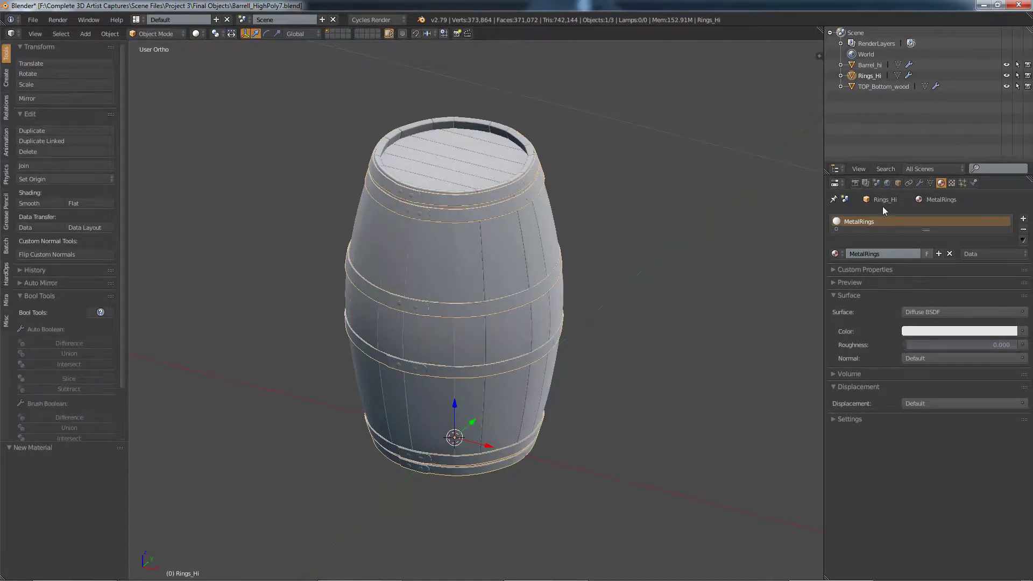
{"action": "middle_click_drag", "start_coordinate": [635, 330], "coordinate": [641, 321]}
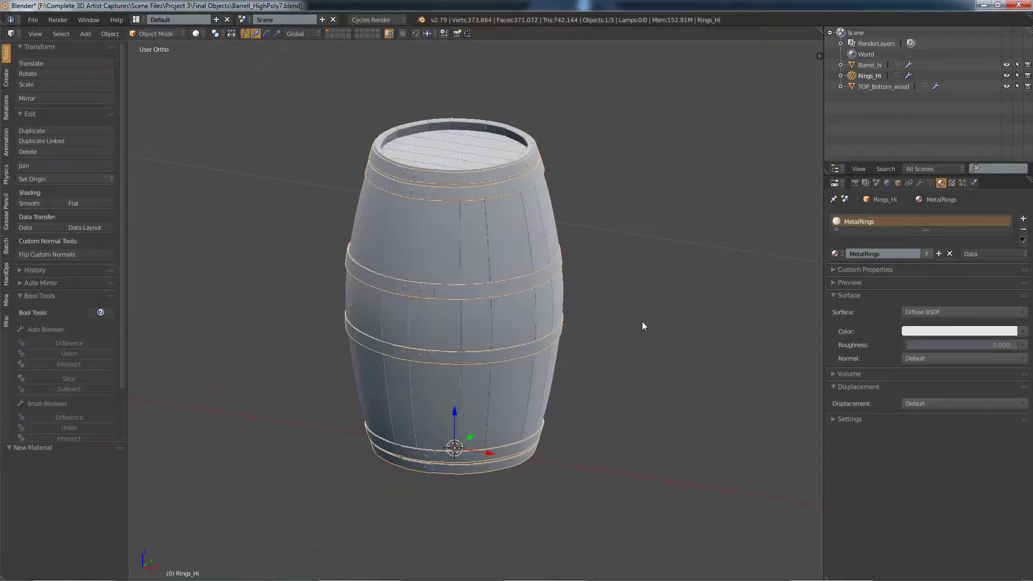
{"action": "key", "text": "KP_1"}
{"action": "scroll", "coordinate": [602, 360], "scroll_direction": "down", "scroll_amount": 1}
{"action": "scroll", "coordinate": [476, 424], "scroll_direction": "up", "scroll_amount": 2}
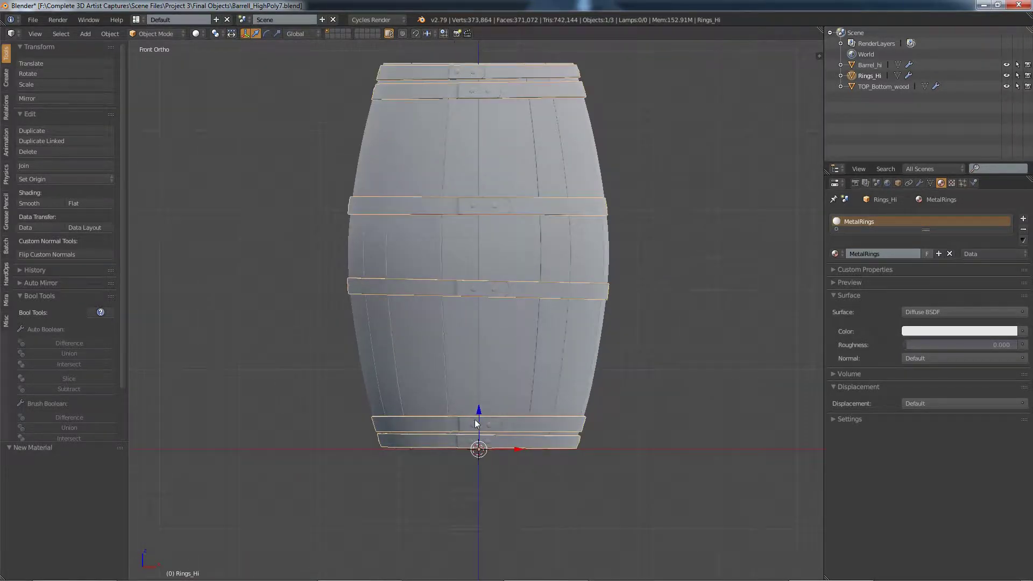
{"action": "scroll", "coordinate": [468, 450], "scroll_direction": "up", "scroll_amount": 2}
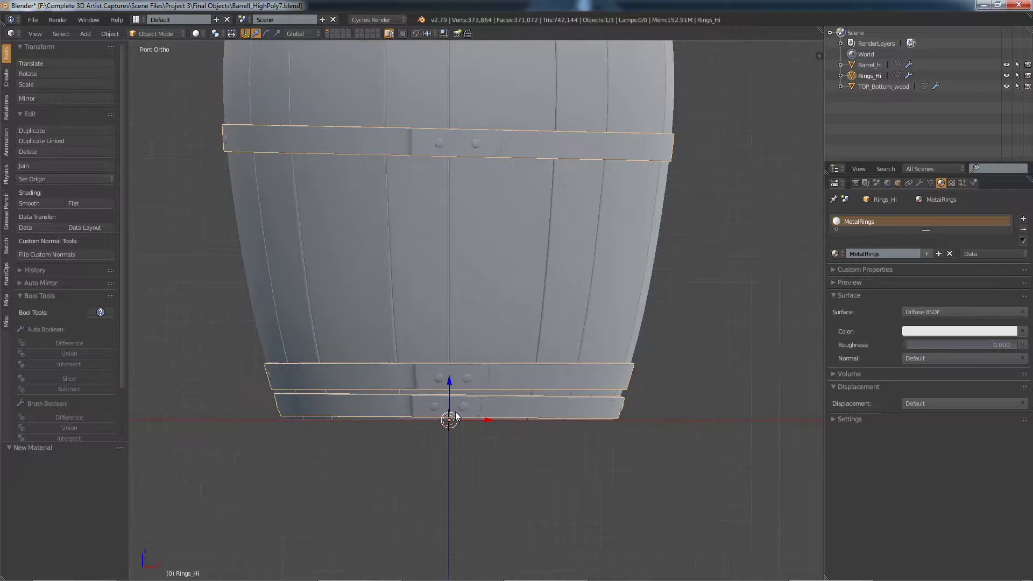
{"action": "scroll", "coordinate": [455, 414], "scroll_direction": "down", "scroll_amount": 3}
{"action": "scroll", "coordinate": [455, 414], "scroll_direction": "up", "scroll_amount": 3, "text": "shift"}
{"action": "middle_click_drag", "start_coordinate": [524, 375], "coordinate": [504, 334], "text": "shift"}
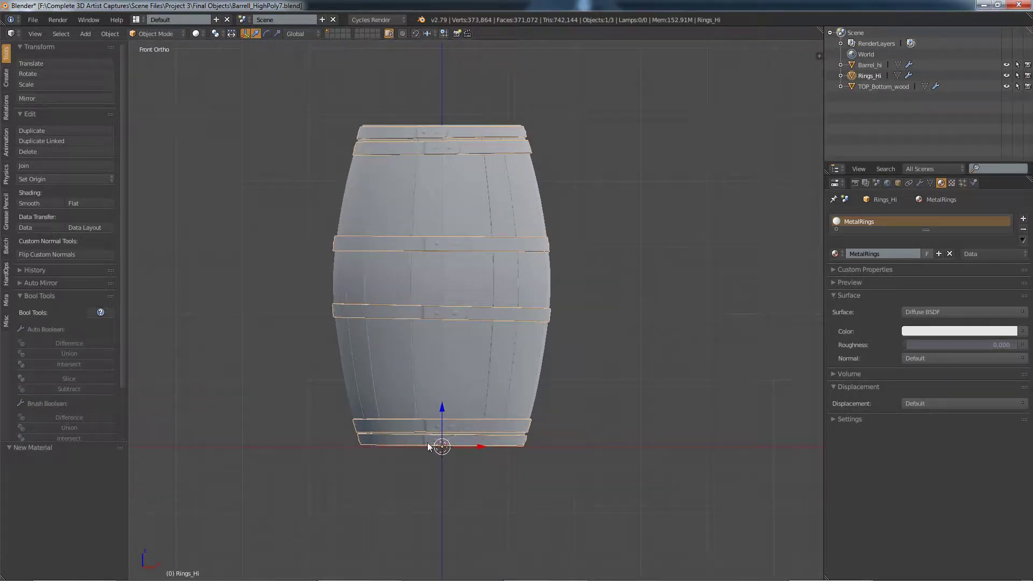
{"action": "middle_click_drag", "start_coordinate": [450, 421], "coordinate": [451, 396]}
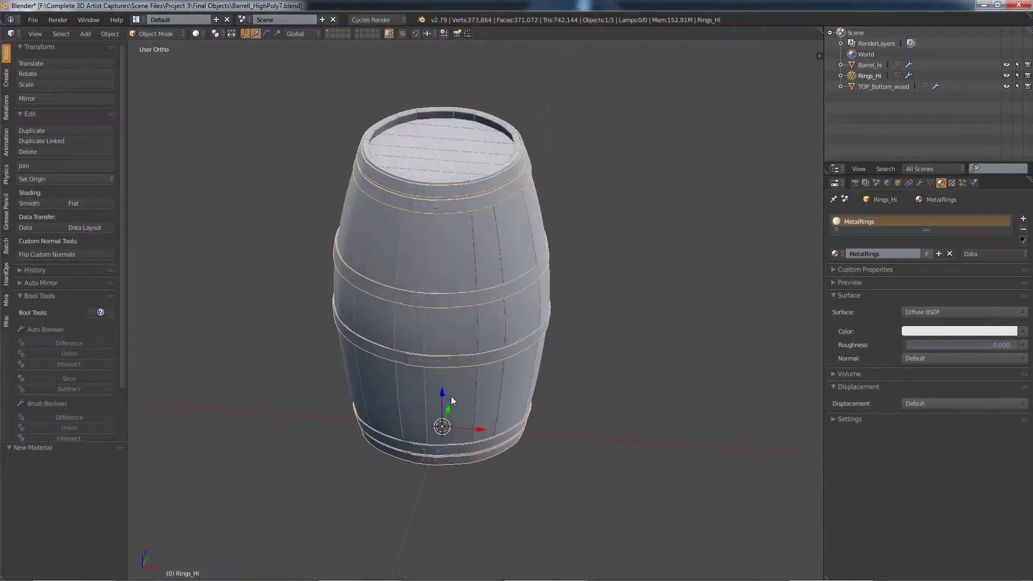
{"action": "key", "text": "KP_1"}
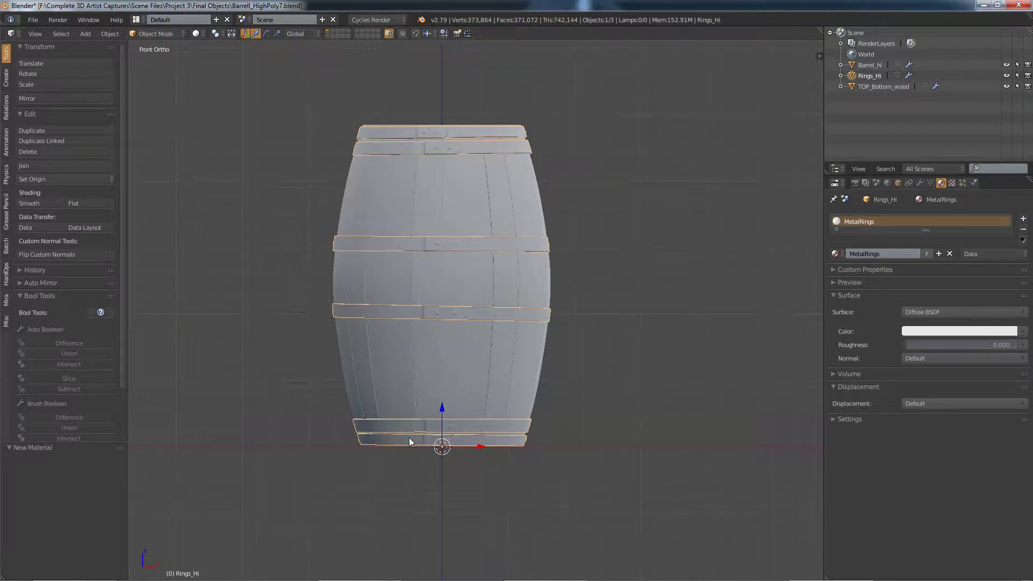
{"action": "middle_click_drag", "start_coordinate": [526, 350], "coordinate": [537, 292]}
{"action": "key", "text": "KP_1"}
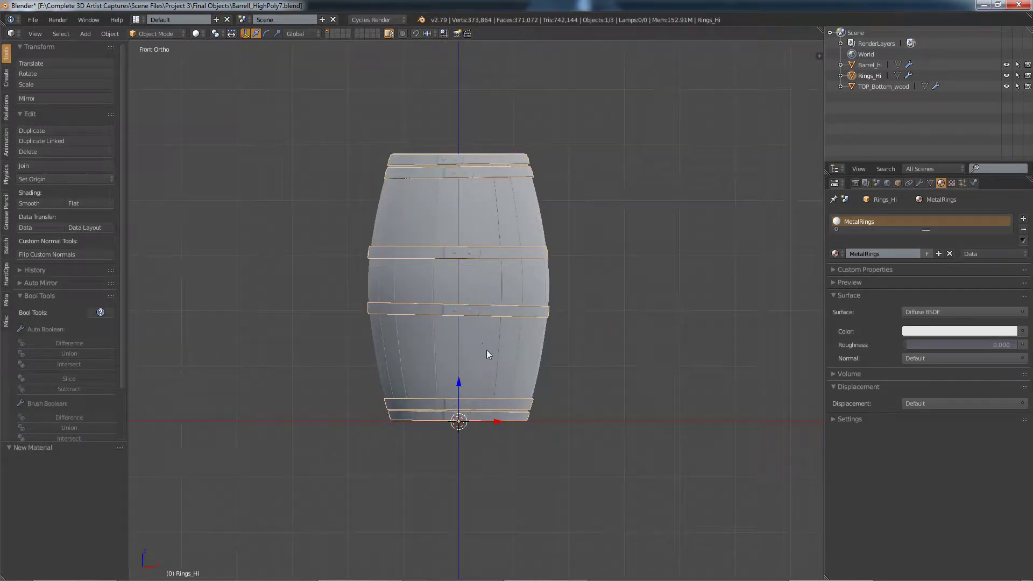
{"action": "scroll", "coordinate": [481, 345], "scroll_direction": "down", "scroll_amount": 1}
Add a cylinder mesh and scale it down to 0.155.
{"action": "key", "text": "shift+a"}
{"action": "mouse_move", "coordinate": [482, 343]}
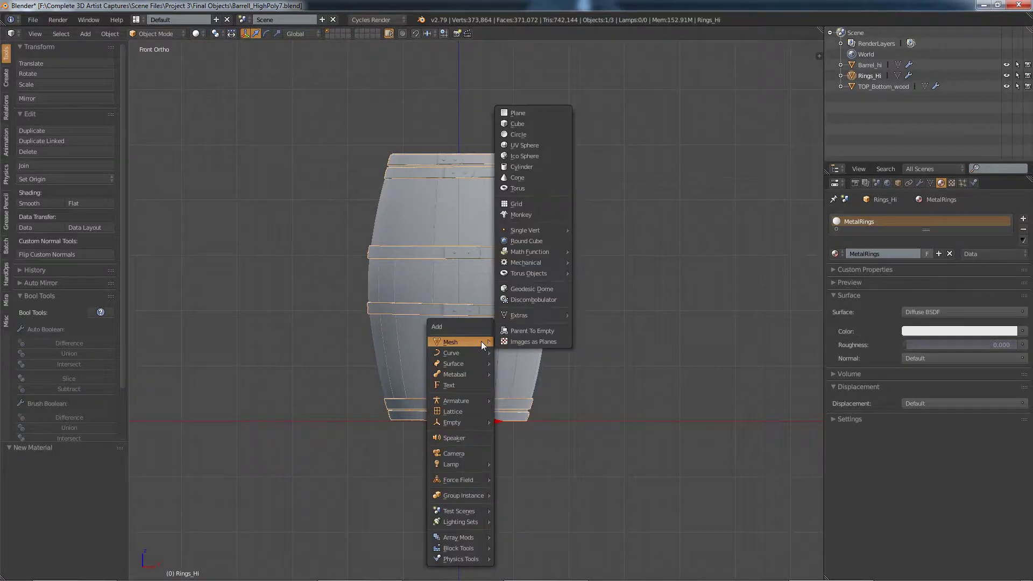
{"action": "left_click", "coordinate": [527, 166]}
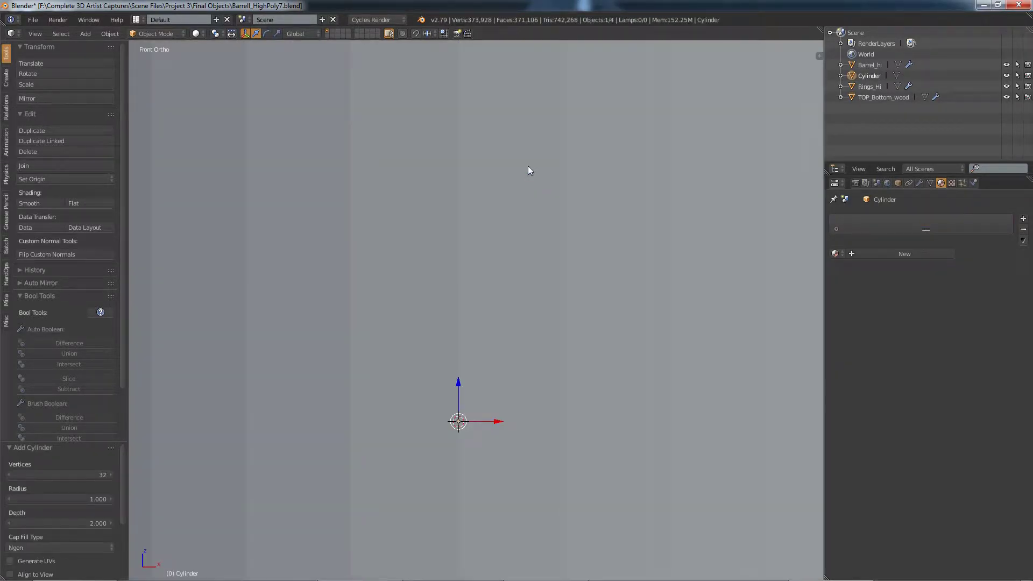
{"action": "key", "text": "s"}
{"action": "left_click", "coordinate": [524, 313]}
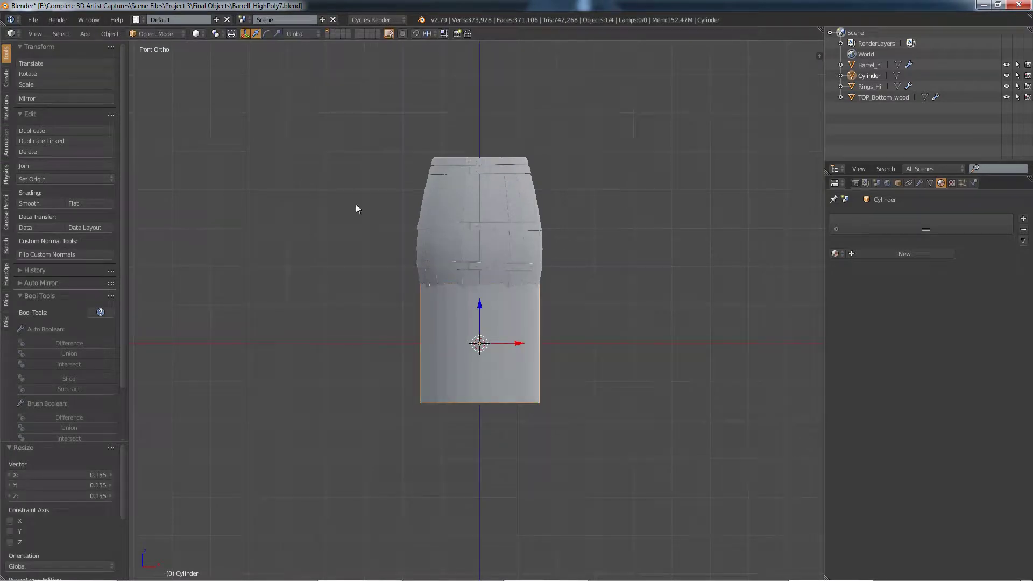
In Edit Mode, set the cylinder's bottom cap Median Z to 0.
{"action": "left_click", "coordinate": [170, 37]}
{"action": "left_click", "coordinate": [169, 60]}
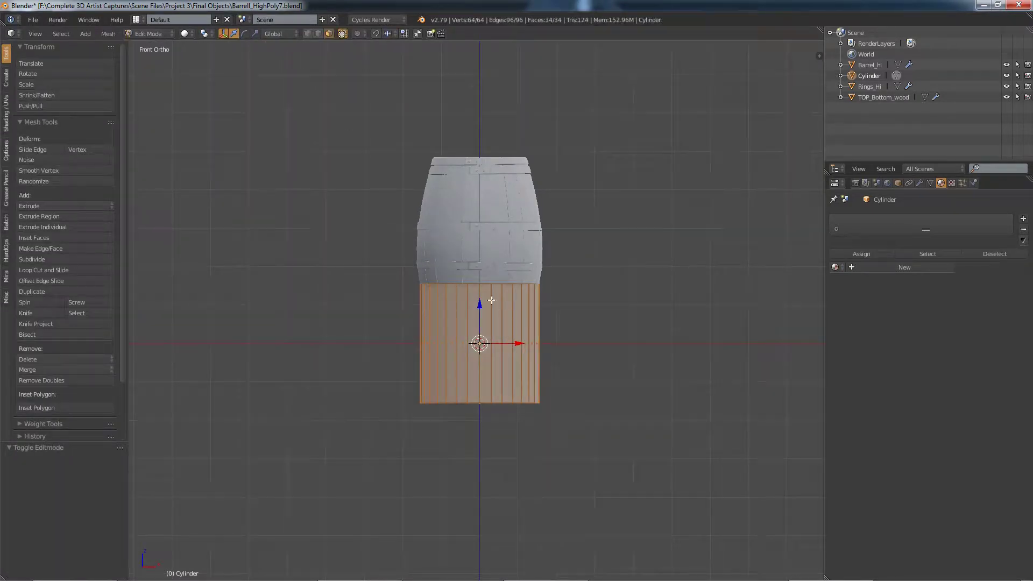
{"action": "middle_click_drag", "start_coordinate": [516, 376], "coordinate": [516, 404]}
{"action": "right_click", "coordinate": [516, 403]}
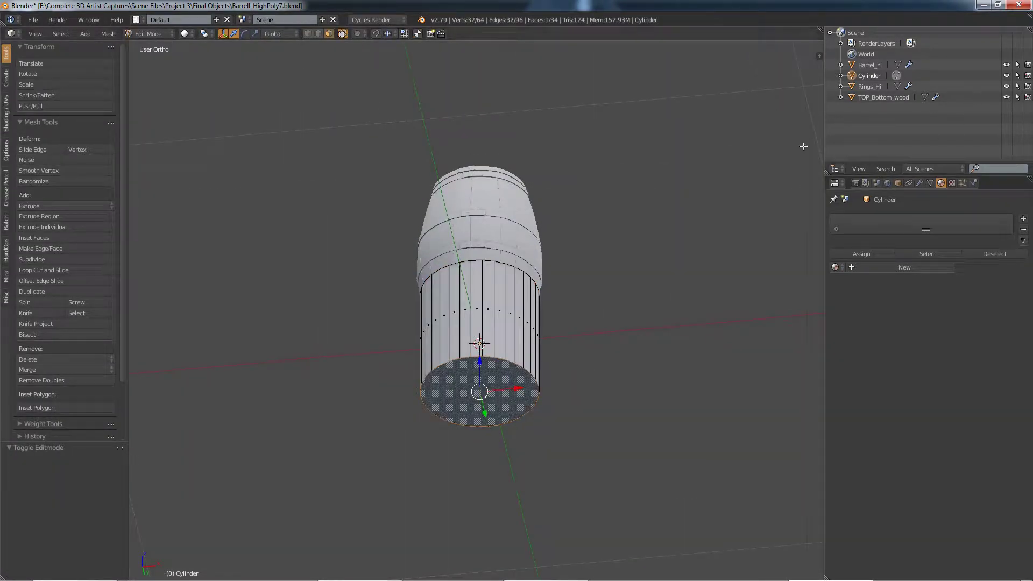
{"action": "key", "text": "n"}
{"action": "scroll", "coordinate": [792, 172], "scroll_direction": "up", "scroll_amount": 10}
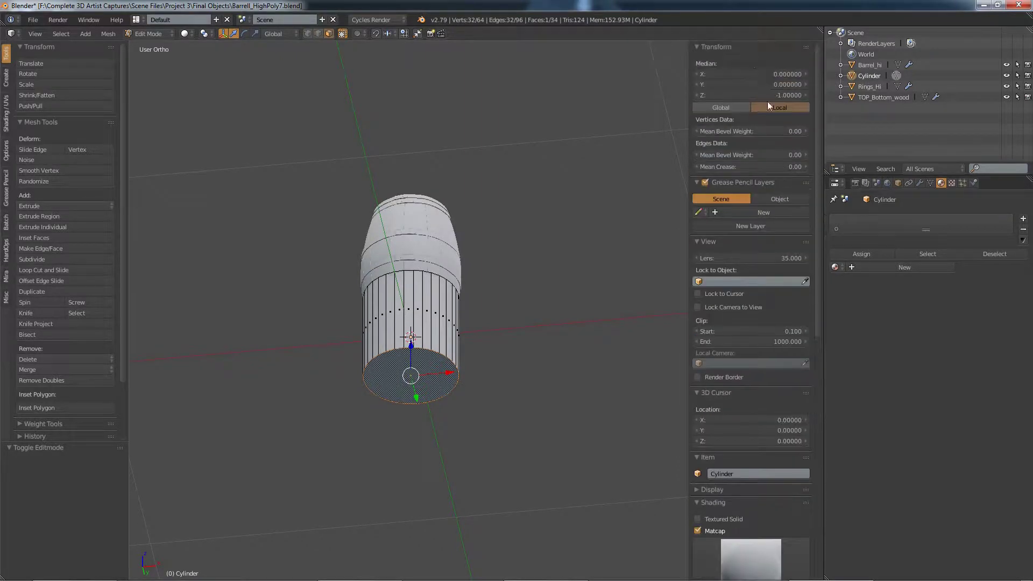
{"action": "left_click", "coordinate": [765, 95]}
{"action": "type", "text": "0"}
{"action": "key", "text": "Return"}
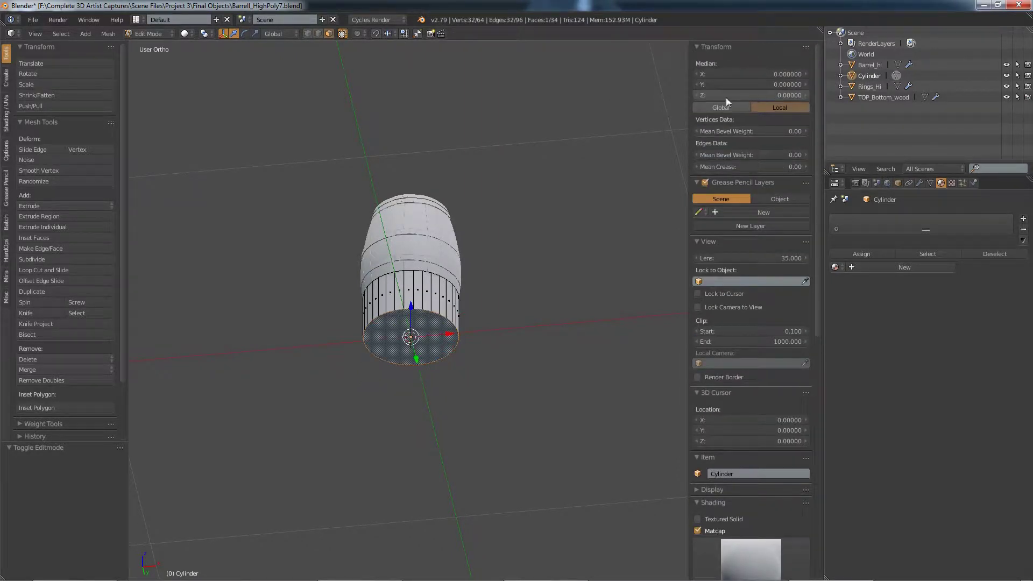
{"action": "middle_click_drag", "start_coordinate": [521, 161], "coordinate": [482, 288]}
{"action": "left_click_drag", "start_coordinate": [431, 295], "coordinate": [419, 239], "text": "ctrl"}
Raise the cylinder's top cap along Z and scale it by 0.771 inside the rim.
{"action": "scroll", "coordinate": [434, 242], "scroll_direction": "up", "scroll_amount": 8}
{"action": "scroll", "coordinate": [419, 239], "scroll_direction": "down", "scroll_amount": 5}
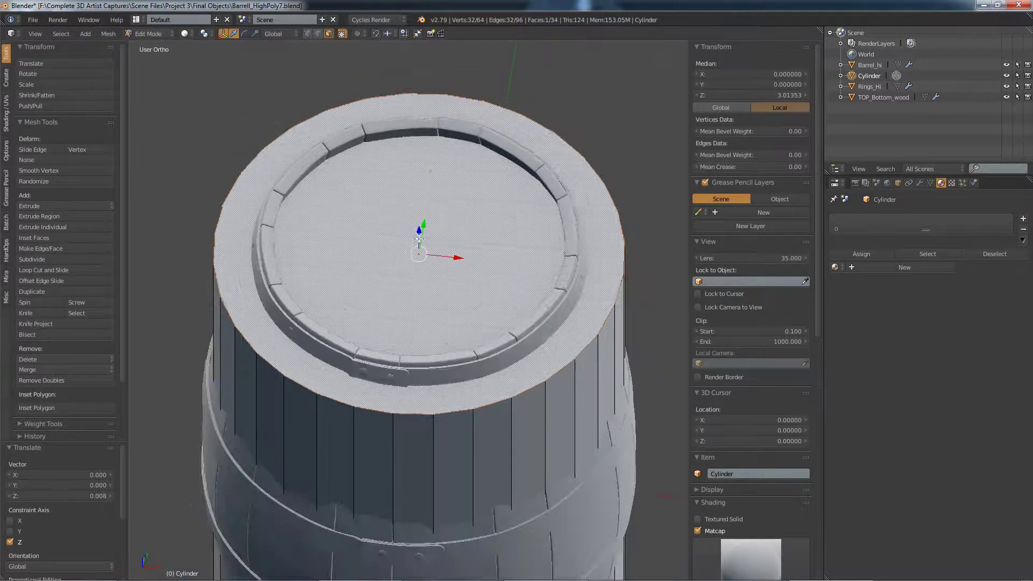
{"action": "scroll", "coordinate": [457, 221], "scroll_direction": "up", "scroll_amount": 2}
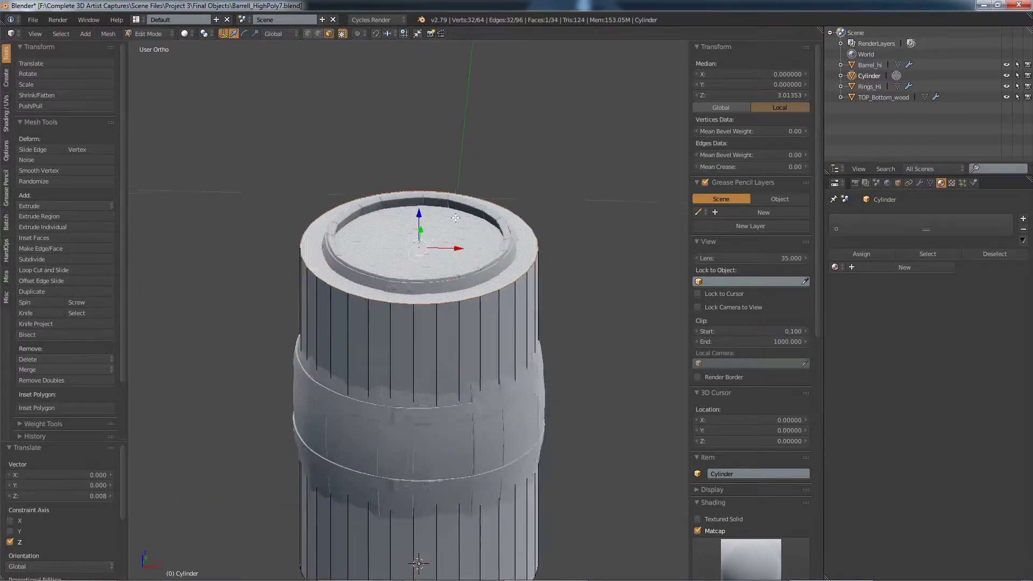
{"action": "scroll", "coordinate": [456, 221], "scroll_direction": "up", "scroll_amount": 1}
{"action": "key", "text": "g"}
{"action": "key", "text": "z"}
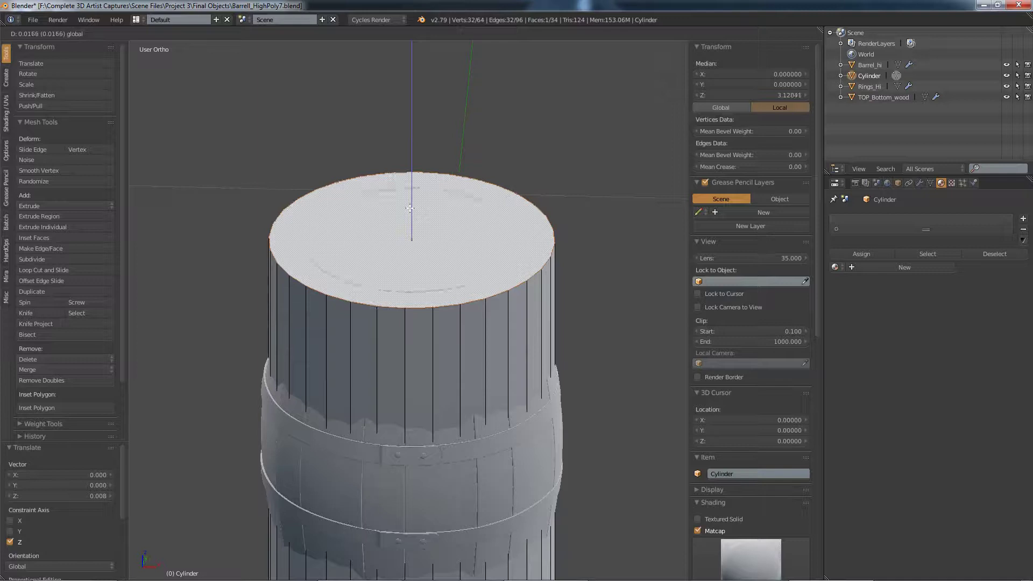
{"action": "left_click", "coordinate": [484, 180]}
{"action": "key", "text": "s"}
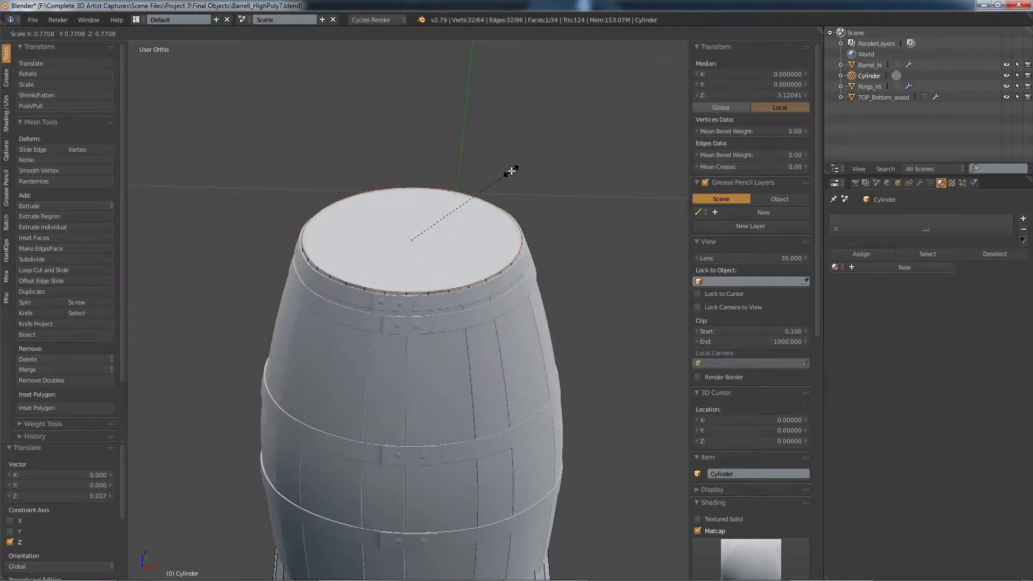
{"action": "left_click", "coordinate": [510, 171]}
Scale the bottom cap by 0.769 and switch to the front view.
{"action": "middle_click_drag", "start_coordinate": [527, 428], "coordinate": [515, 295]}
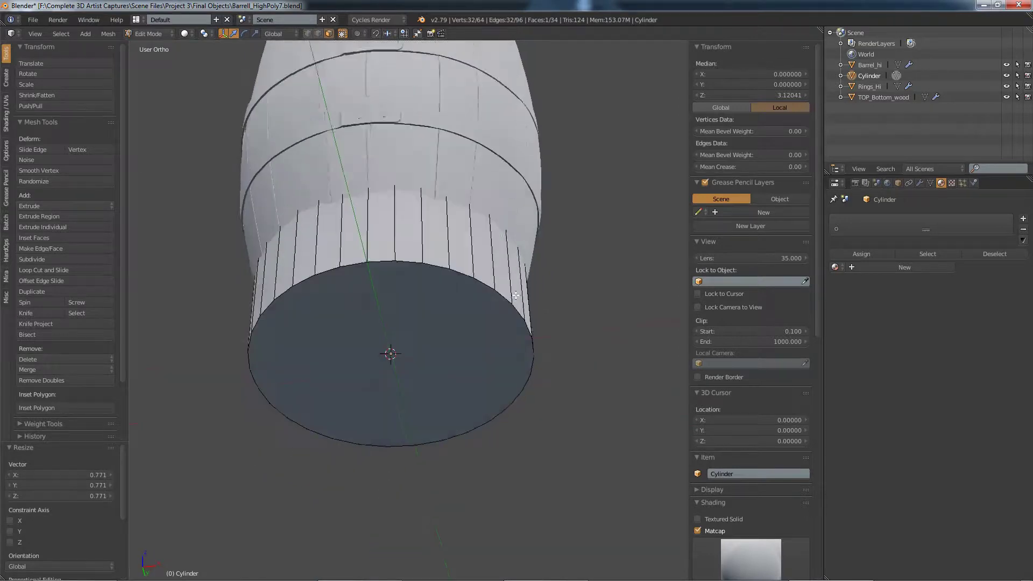
{"action": "right_click", "coordinate": [420, 350]}
{"action": "key", "text": "s"}
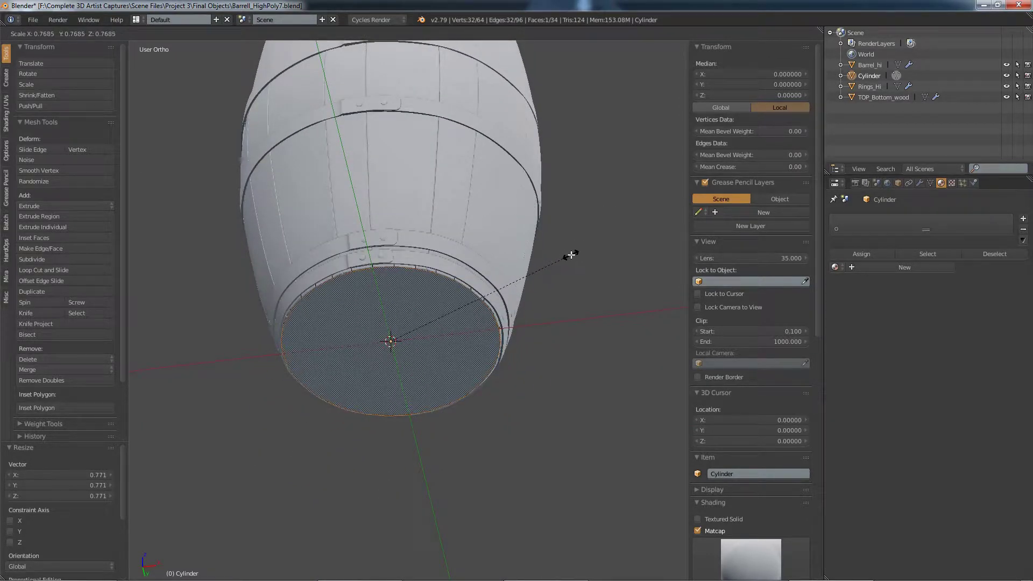
{"action": "left_click", "coordinate": [570, 255]}
{"action": "key", "text": "KP_8"}
{"action": "key", "text": "KP_1"}
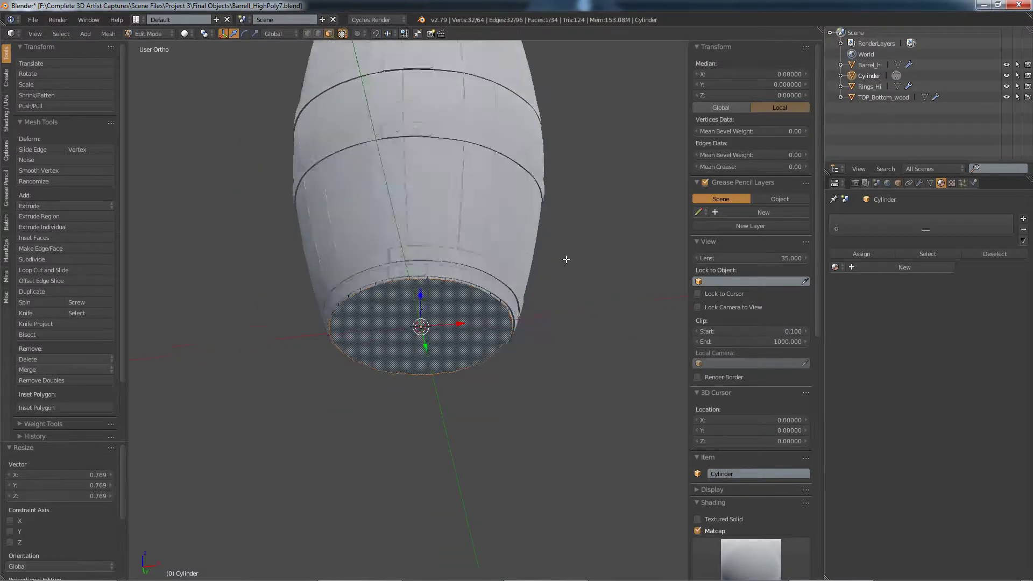
{"action": "scroll", "coordinate": [567, 260], "scroll_direction": "down", "scroll_amount": 3}
{"action": "middle_click_drag", "start_coordinate": [549, 228], "coordinate": [499, 282], "text": "shift"}
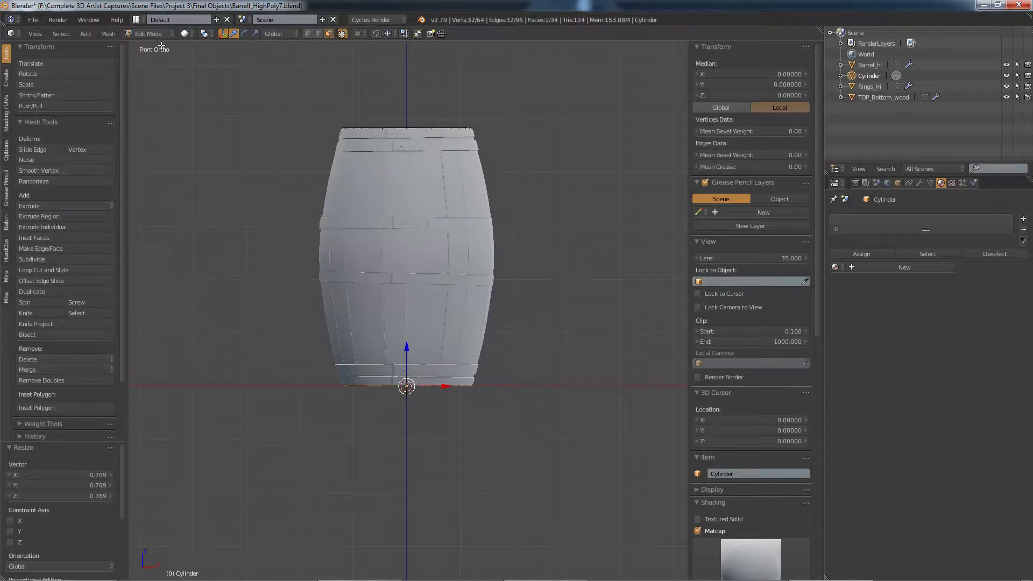
{"action": "left_click", "coordinate": [150, 33]}
{"action": "left_click", "coordinate": [152, 42]}
{"action": "middle_click_drag", "start_coordinate": [437, 187], "coordinate": [473, 339]}
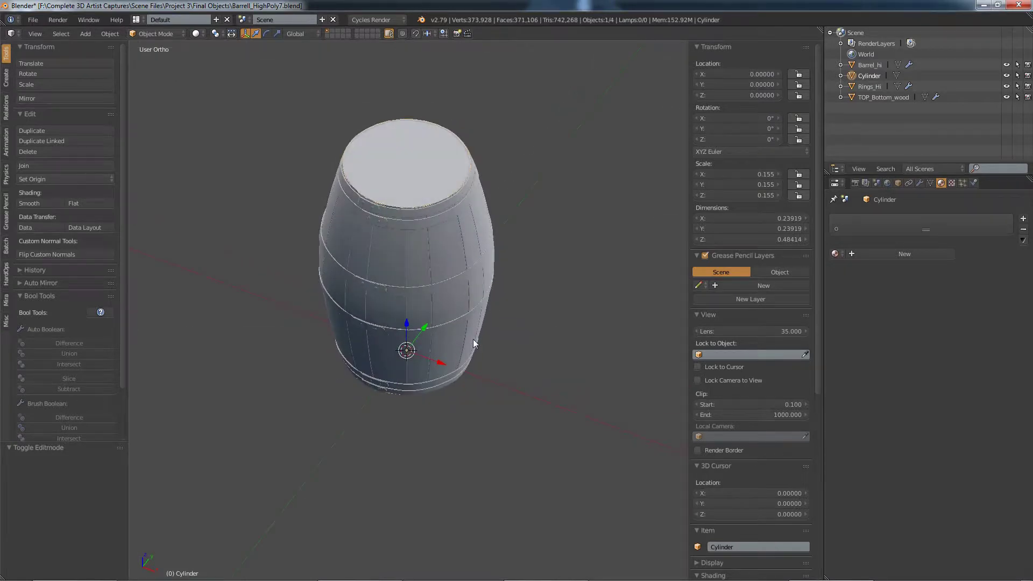
{"action": "scroll", "coordinate": [406, 211], "scroll_direction": "up", "scroll_amount": 6}
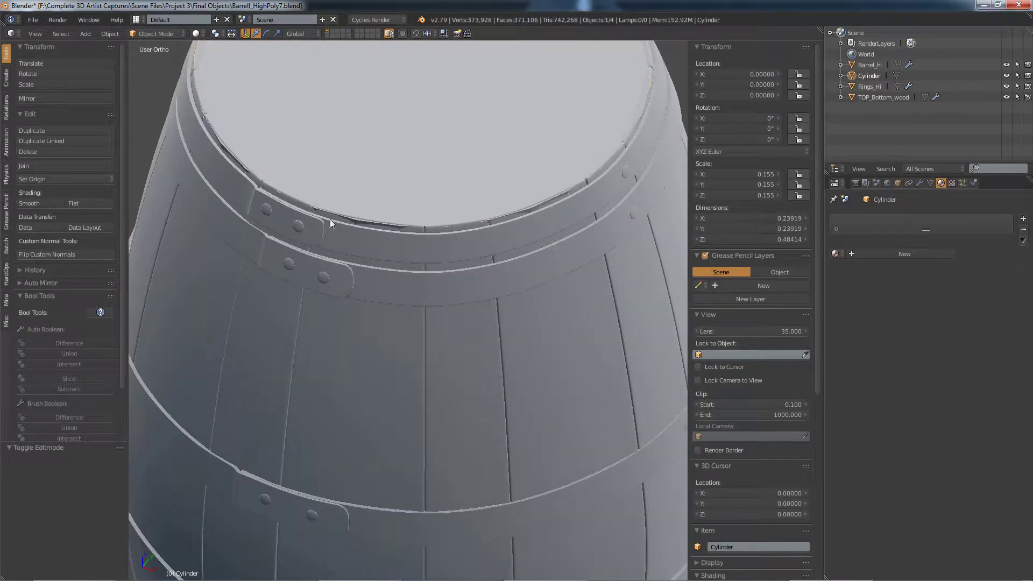
{"action": "scroll", "coordinate": [330, 222], "scroll_direction": "down", "scroll_amount": 5}
{"action": "middle_click_drag", "start_coordinate": [441, 351], "coordinate": [447, 351]}
{"action": "scroll", "coordinate": [449, 348], "scroll_direction": "down", "scroll_amount": 4}
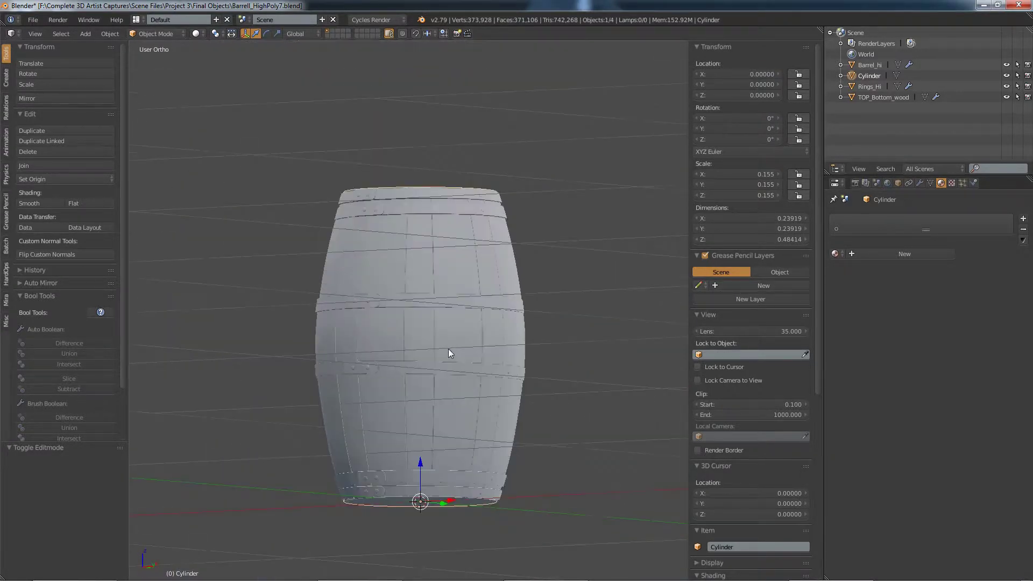
{"action": "left_click", "coordinate": [160, 34]}
{"action": "left_click", "coordinate": [168, 56]}
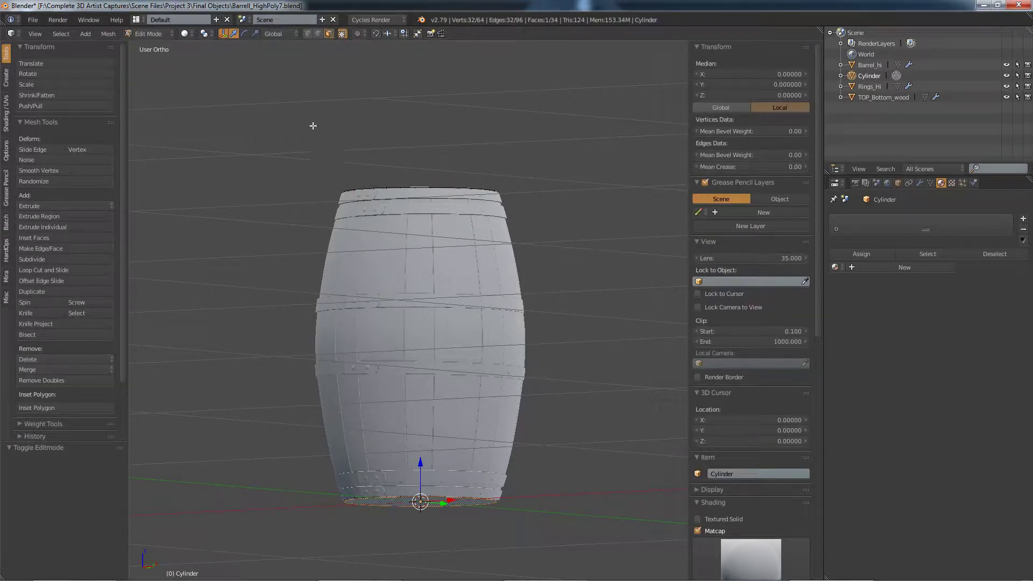
{"action": "key", "text": "KP_1"}
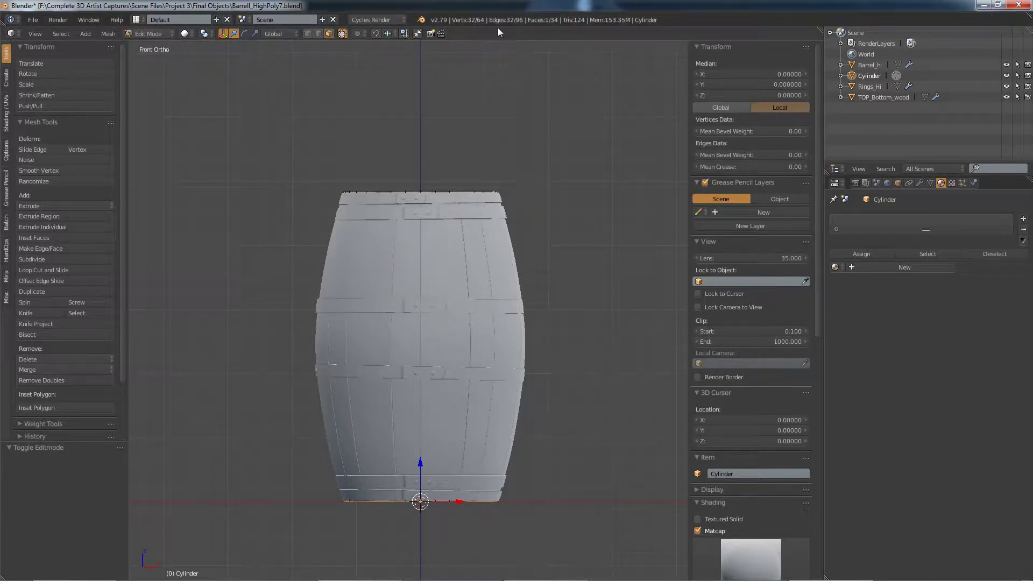
{"action": "left_click", "coordinate": [153, 34]}
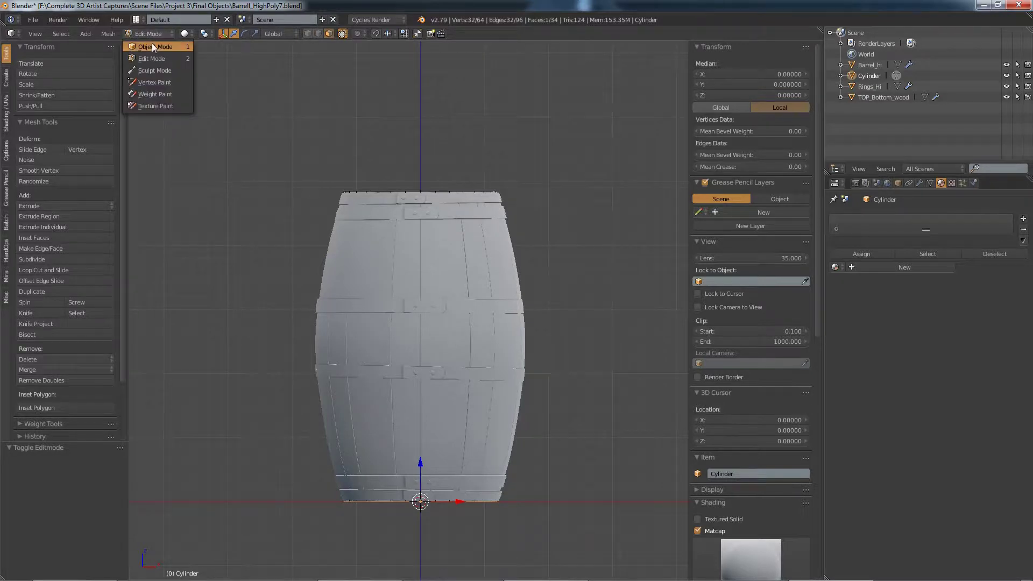
{"action": "left_click", "coordinate": [152, 44]}
{"action": "right_click", "coordinate": [418, 261]}
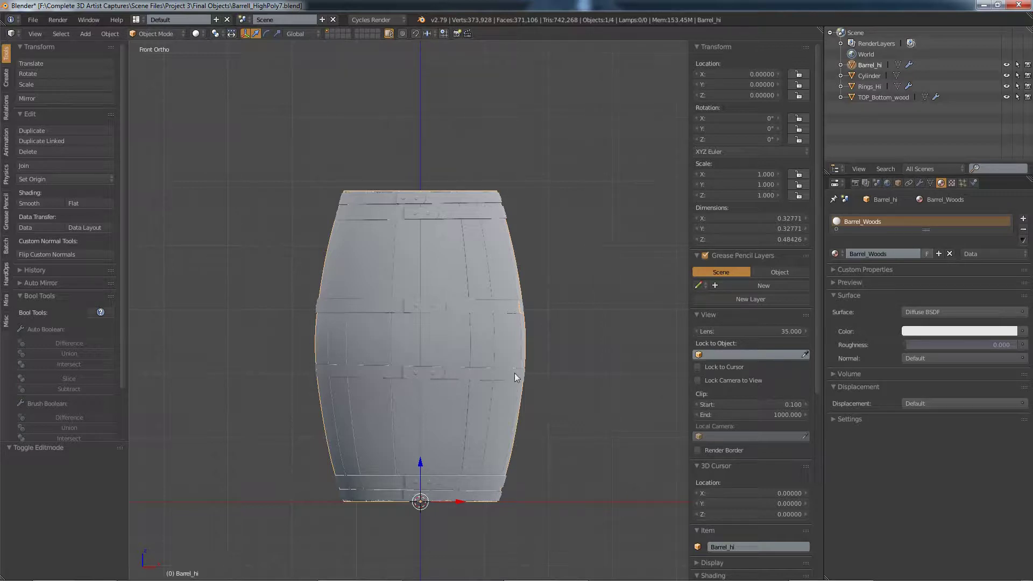
{"action": "middle_click_drag", "start_coordinate": [528, 263], "coordinate": [471, 284]}
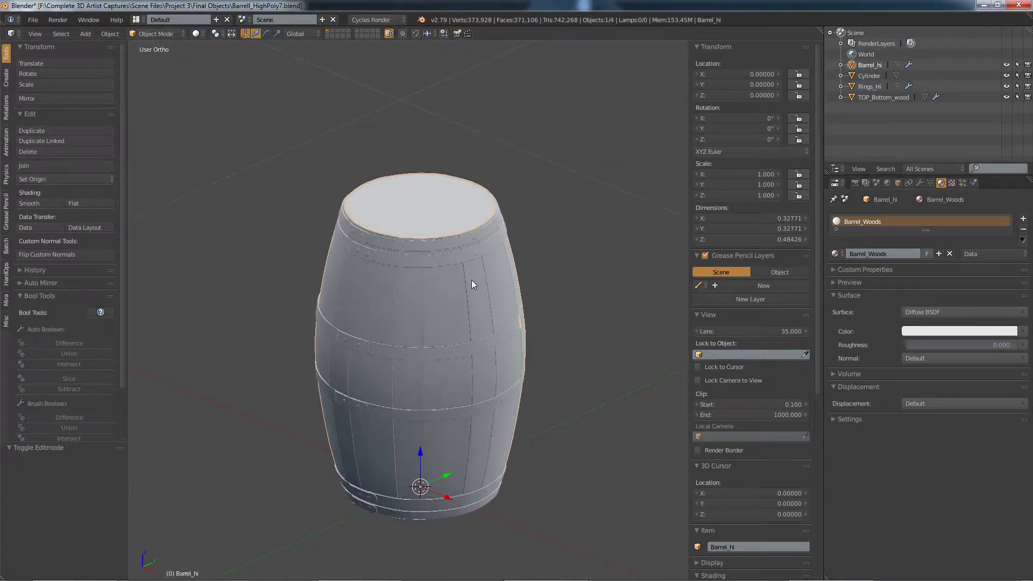
{"action": "key", "text": "KP_1"}
{"action": "scroll", "coordinate": [471, 280], "scroll_direction": "up", "scroll_amount": 4}
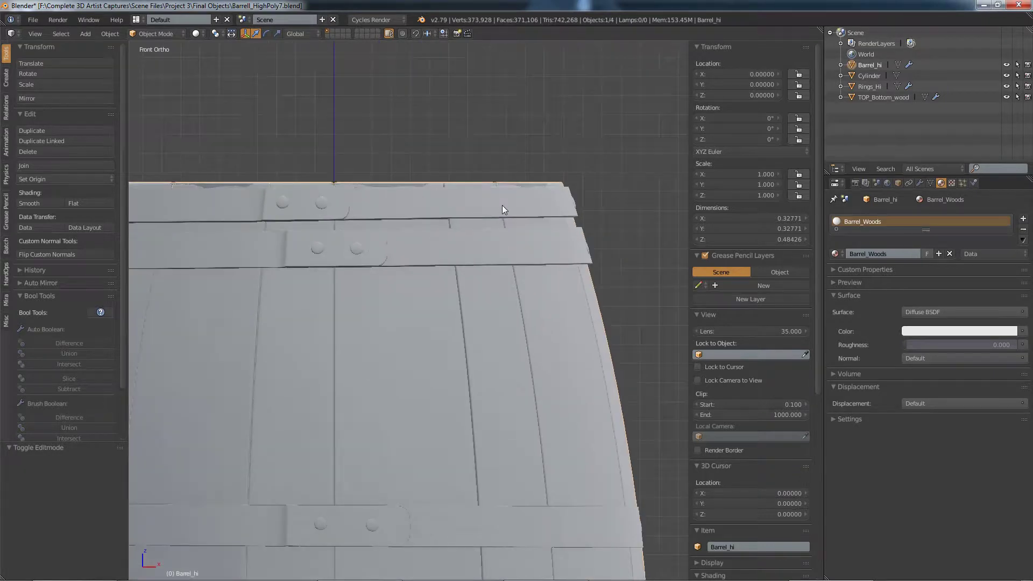
{"action": "middle_click_drag", "start_coordinate": [500, 247], "coordinate": [531, 177], "text": "shift"}
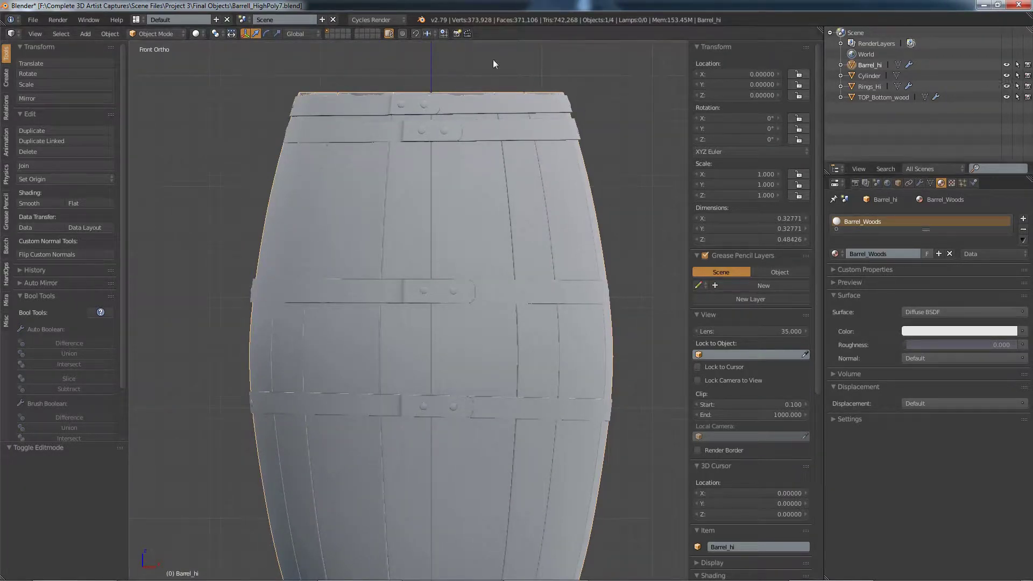
Switch the viewport shading to Wireframe.
{"action": "left_click", "coordinate": [195, 33]}
{"action": "left_click", "coordinate": [208, 58]}
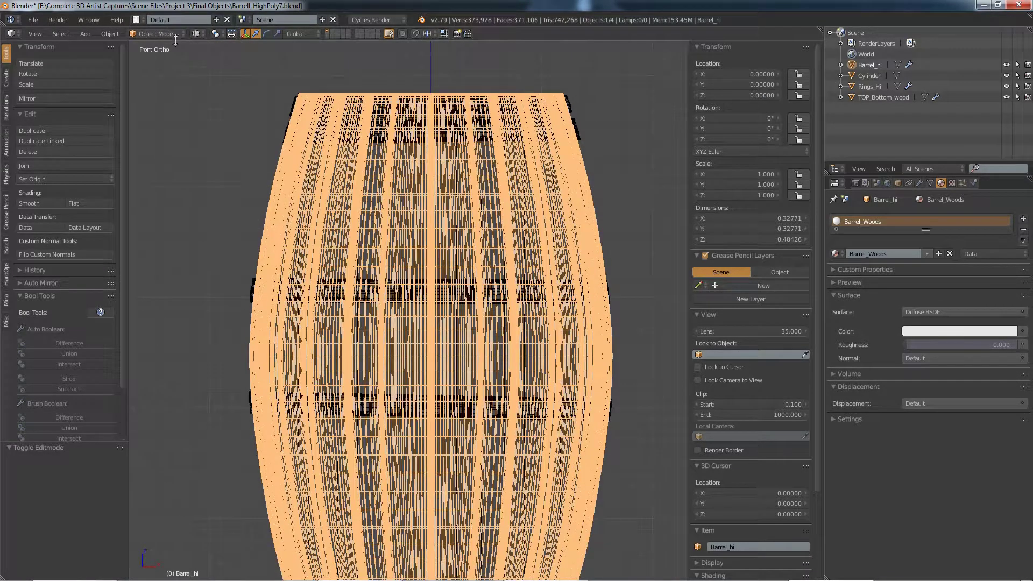
{"action": "left_click", "coordinate": [161, 34]}
{"action": "left_click", "coordinate": [167, 46]}
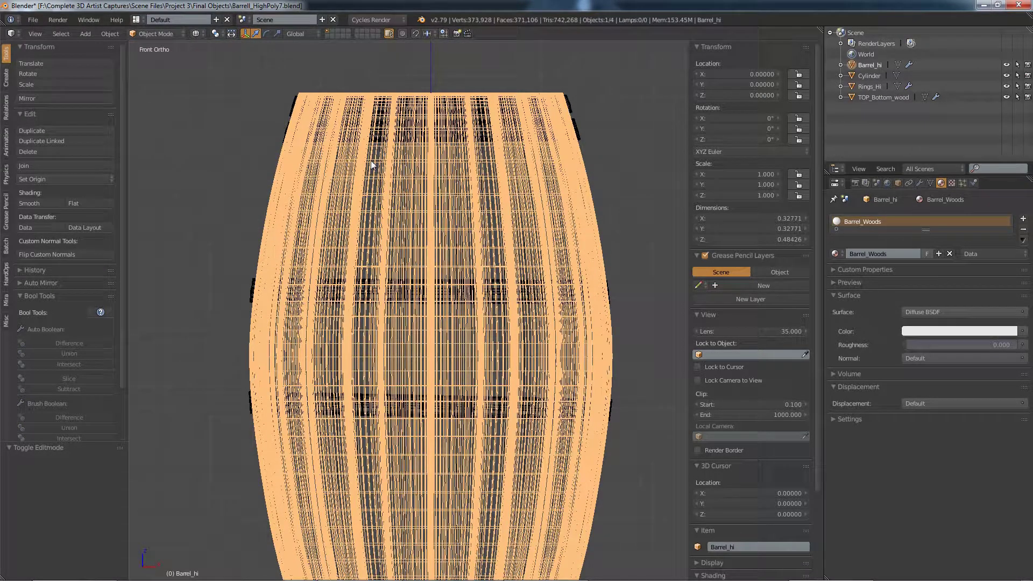
Select the low-poly Cylinder inside the barrel and frame it in view.
{"action": "right_click", "coordinate": [303, 200]}
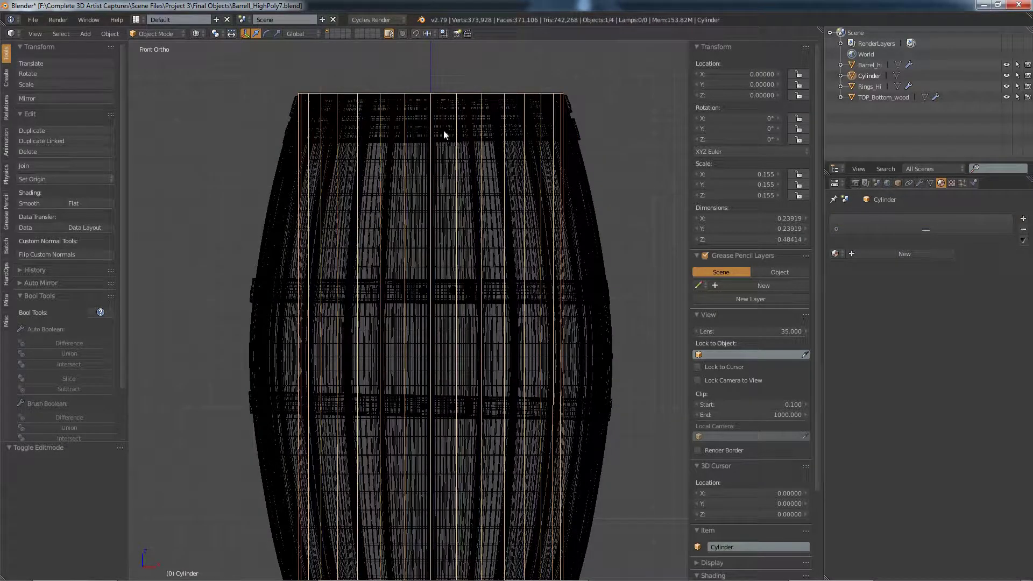
{"action": "middle_click_drag", "start_coordinate": [445, 131], "coordinate": [410, 267], "text": "shift"}
{"action": "scroll", "coordinate": [431, 270], "scroll_direction": "up", "scroll_amount": 4}
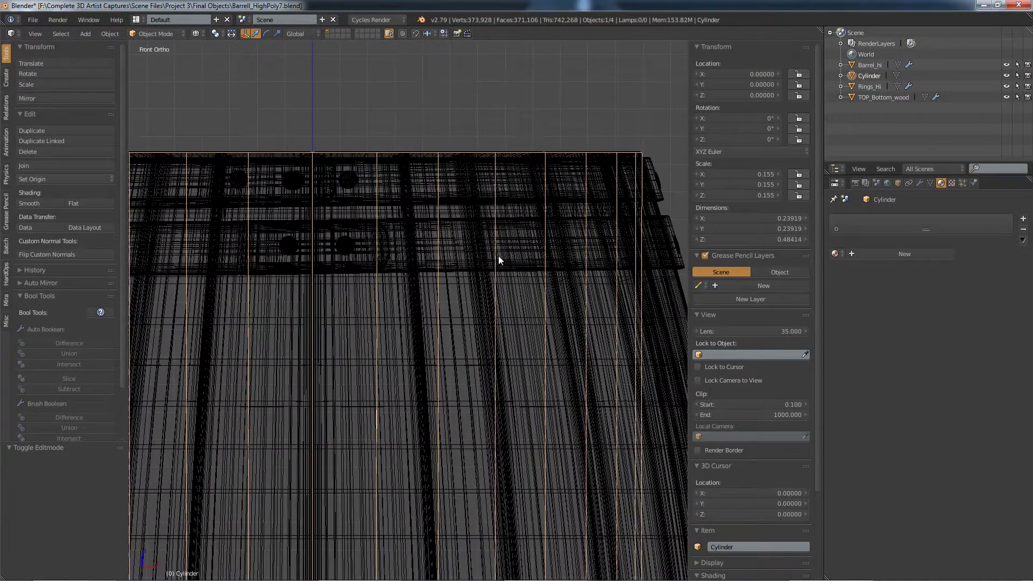
{"action": "scroll", "coordinate": [531, 394], "scroll_direction": "down", "scroll_amount": 3}
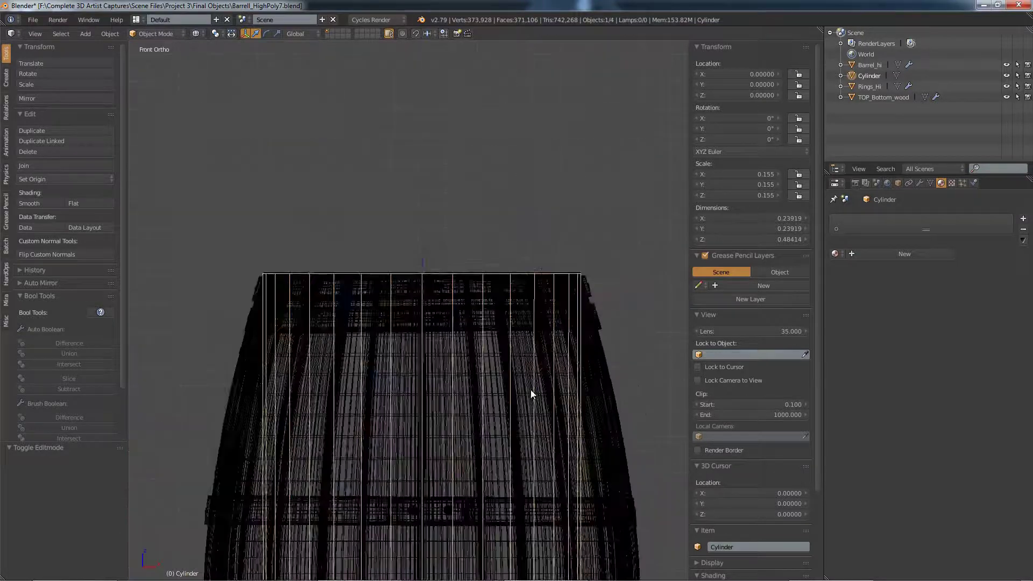
{"action": "key", "text": "KP_Decimal"}
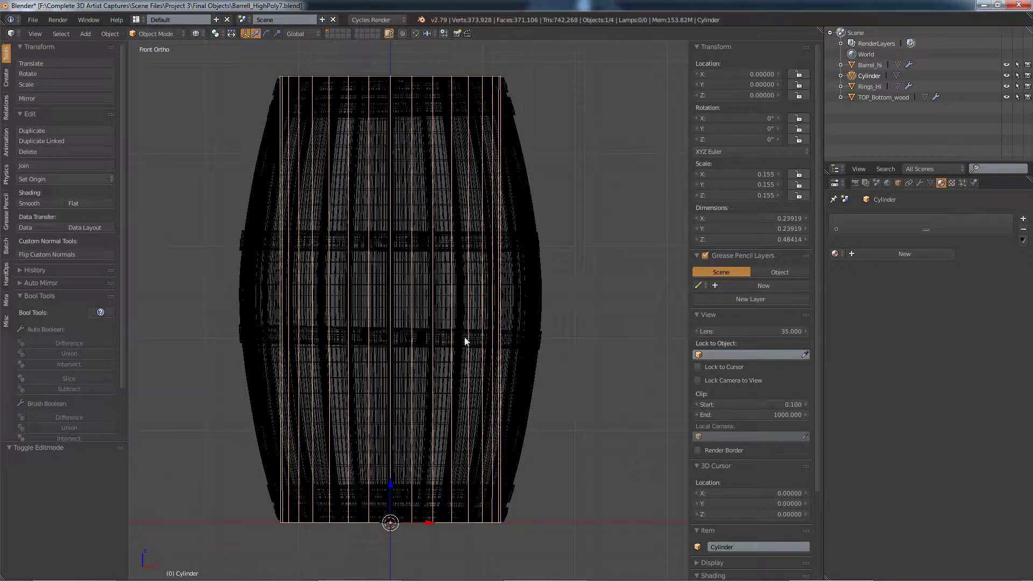
{"action": "right_click", "coordinate": [485, 279]}
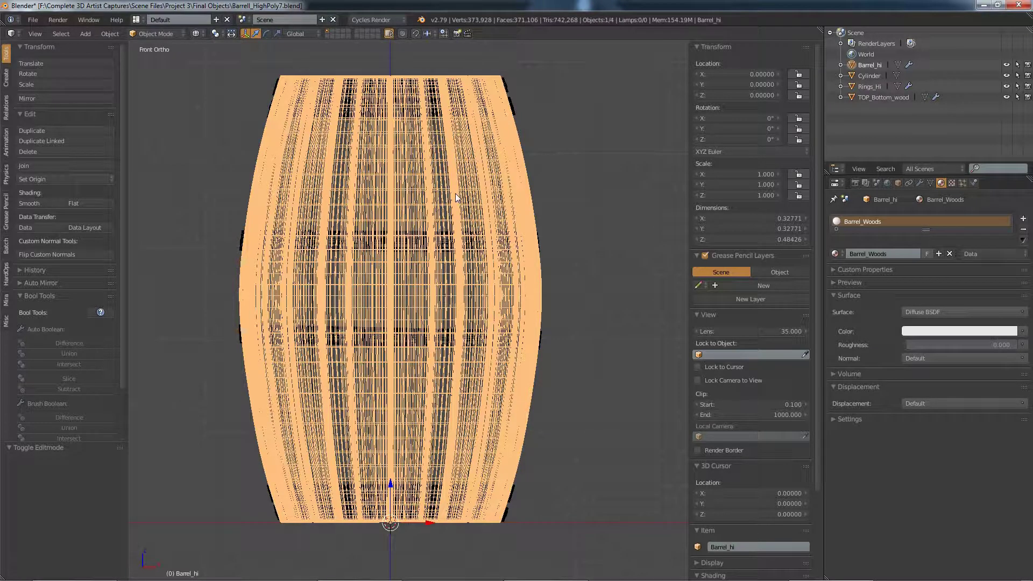
{"action": "right_click", "coordinate": [445, 179]}
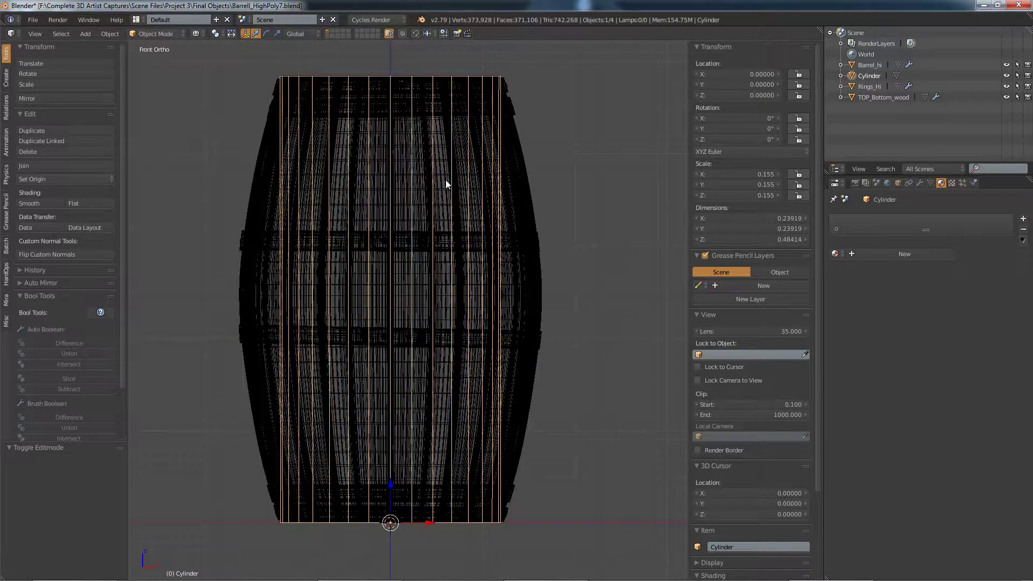
In Edit Mode, add a loop cut near the barrel's top rim and scale it outward.
{"action": "key", "text": "Tab"}
{"action": "key", "text": "w"}
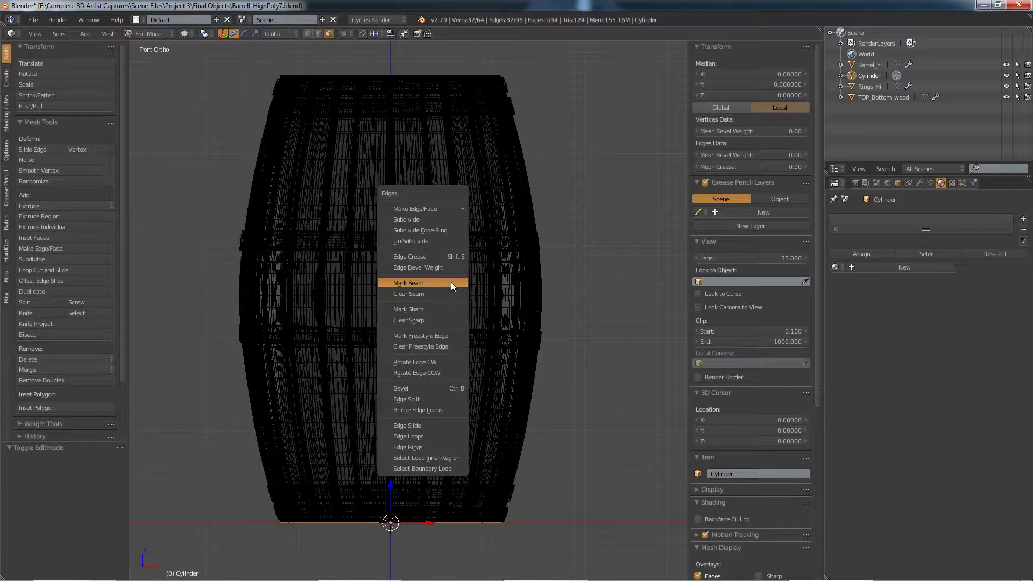
{"action": "key", "text": "ctrl+r"}
{"action": "left_click", "coordinate": [447, 297]}
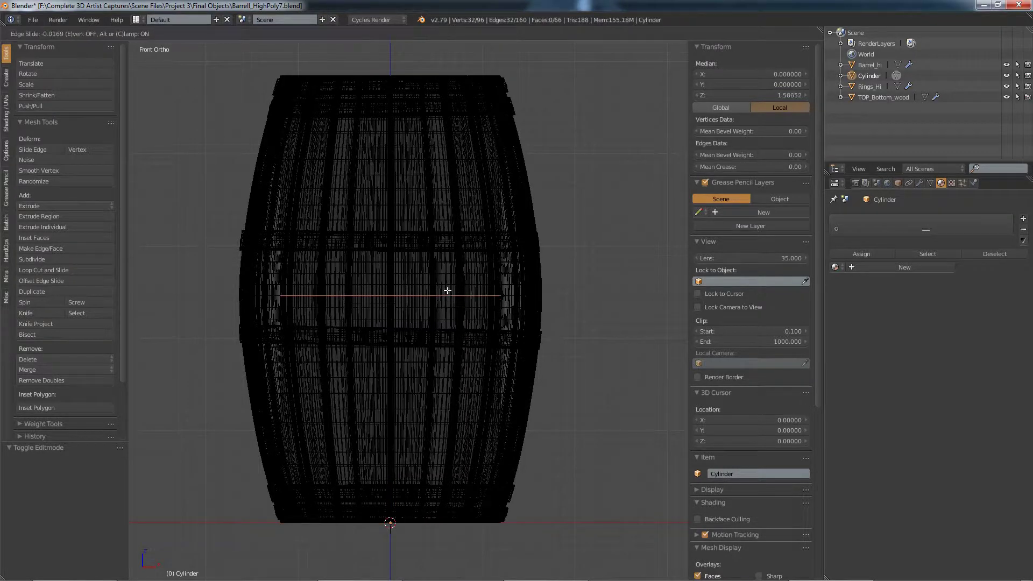
{"action": "left_click", "coordinate": [448, 115]}
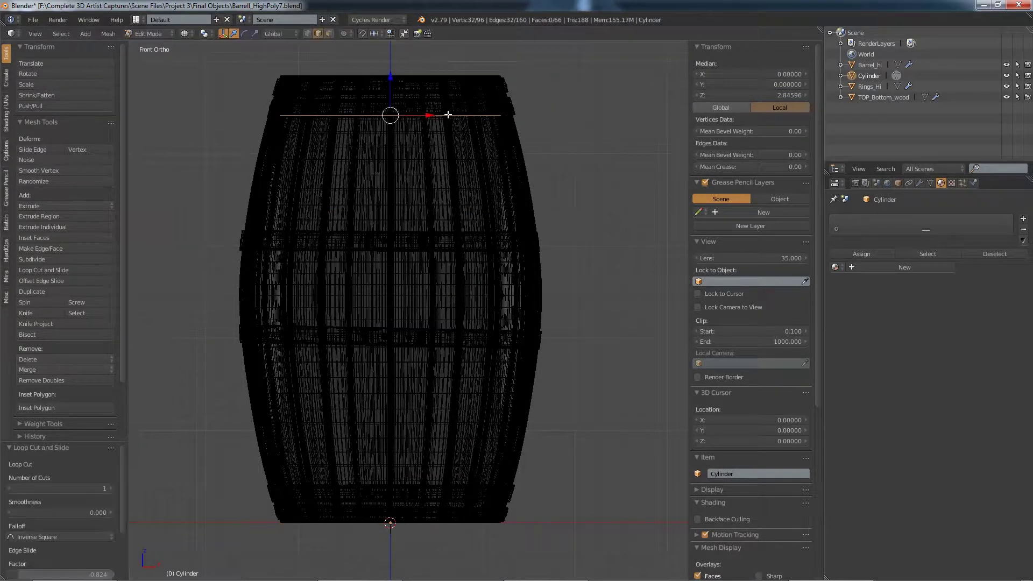
{"action": "scroll", "coordinate": [450, 111], "scroll_direction": "up", "scroll_amount": 8}
{"action": "scroll", "coordinate": [512, 263], "scroll_direction": "down", "scroll_amount": 1}
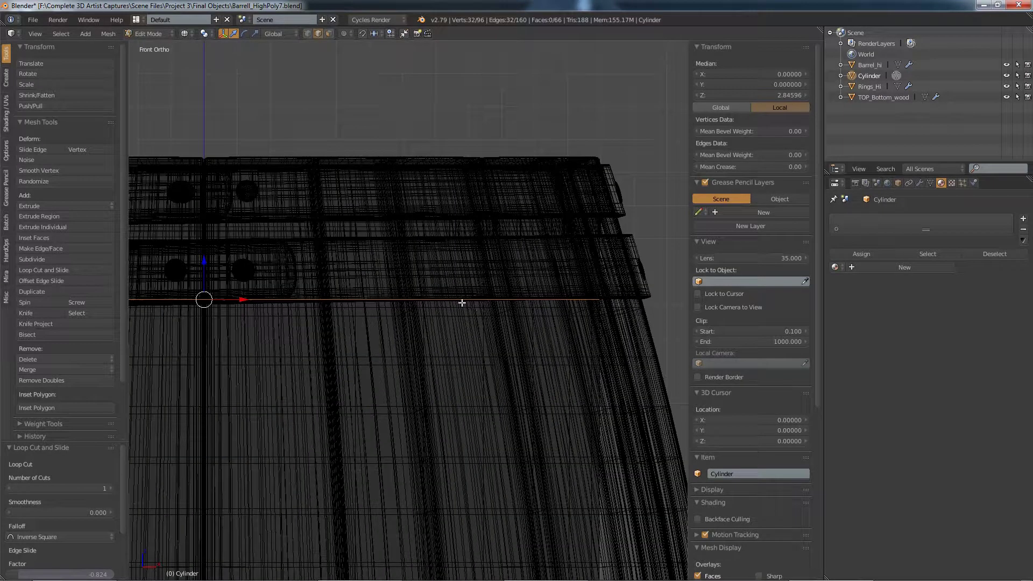
{"action": "key", "text": "s"}
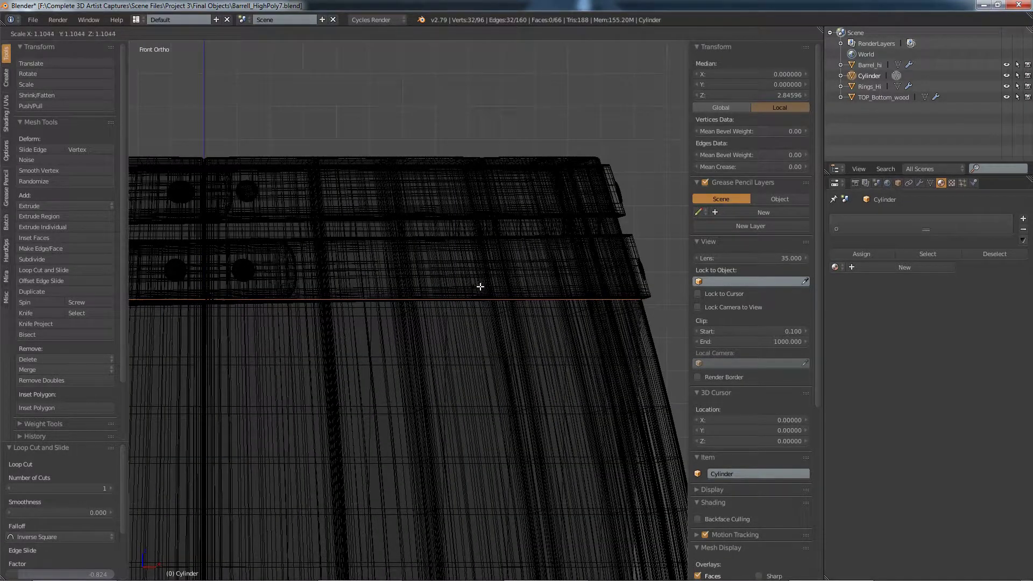
{"action": "left_click", "coordinate": [480, 286]}
Add three loop cuts in the top band: between the top hoops, at the top hoop, and at the top edge.
{"action": "key", "text": "ctrl+r"}
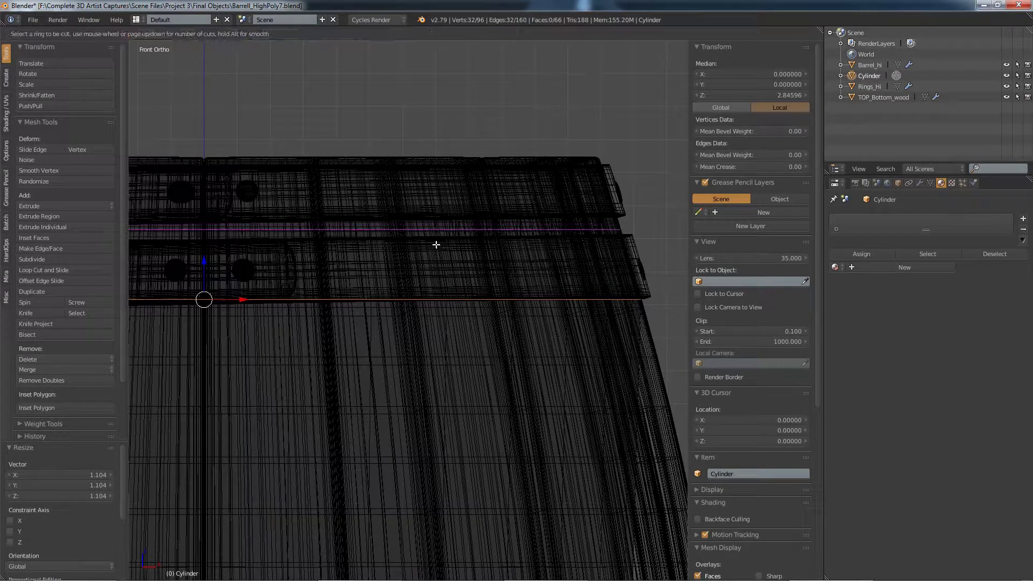
{"action": "left_click", "coordinate": [434, 249]}
{"action": "left_click", "coordinate": [432, 259]}
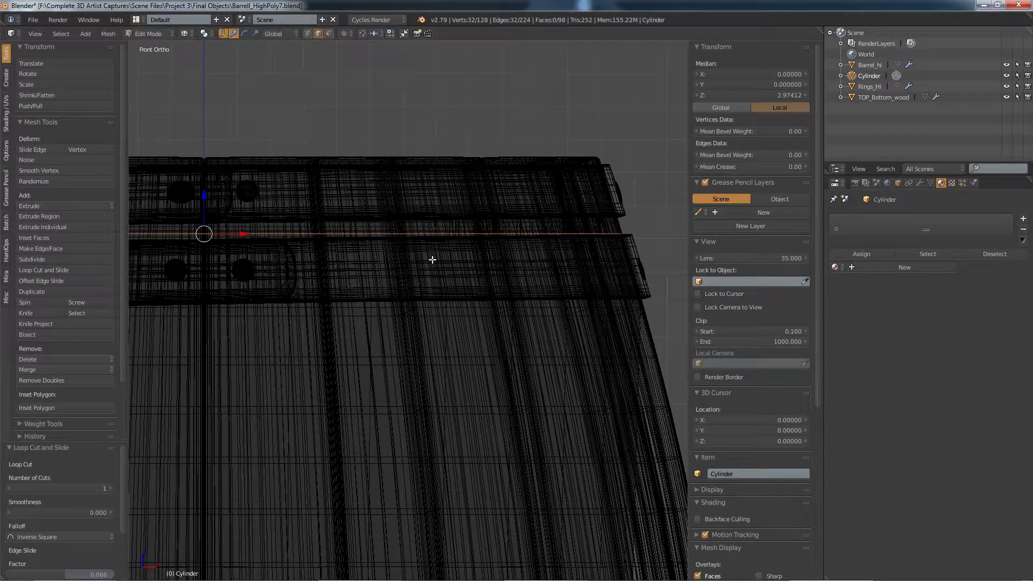
{"action": "key", "text": "s"}
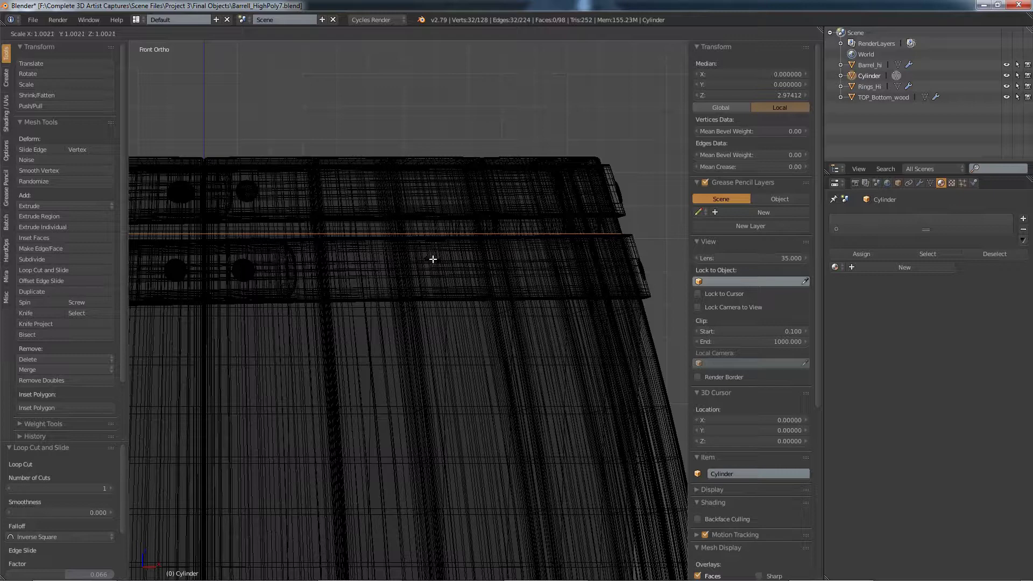
{"action": "left_click", "coordinate": [430, 252]}
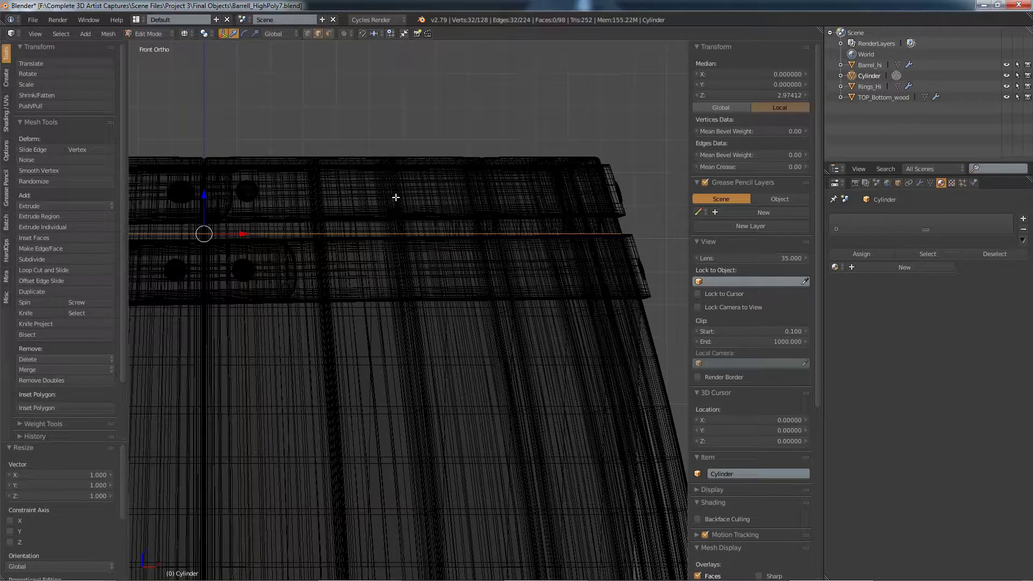
{"action": "key", "text": "ctrl+r"}
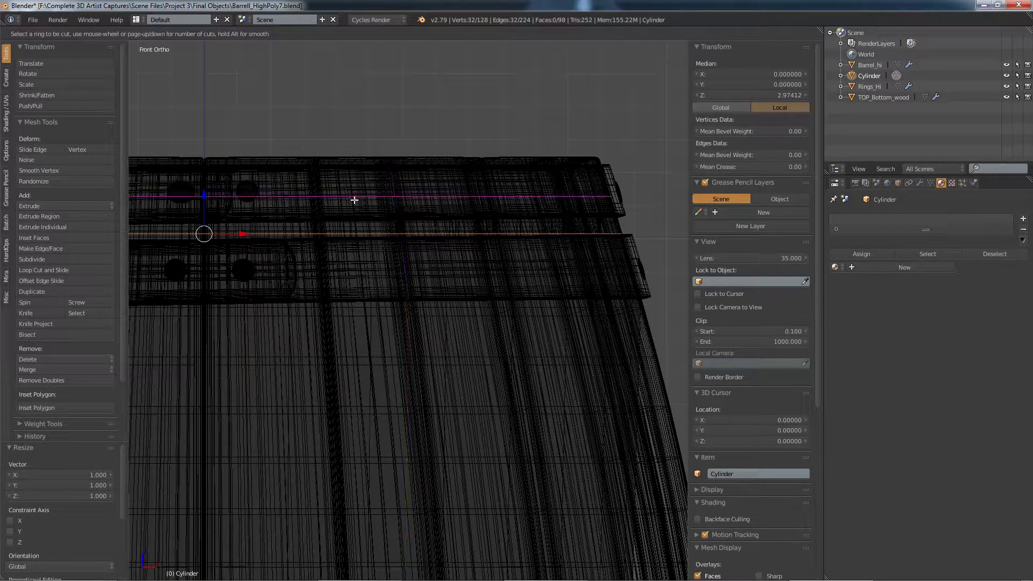
{"action": "left_click", "coordinate": [372, 208]}
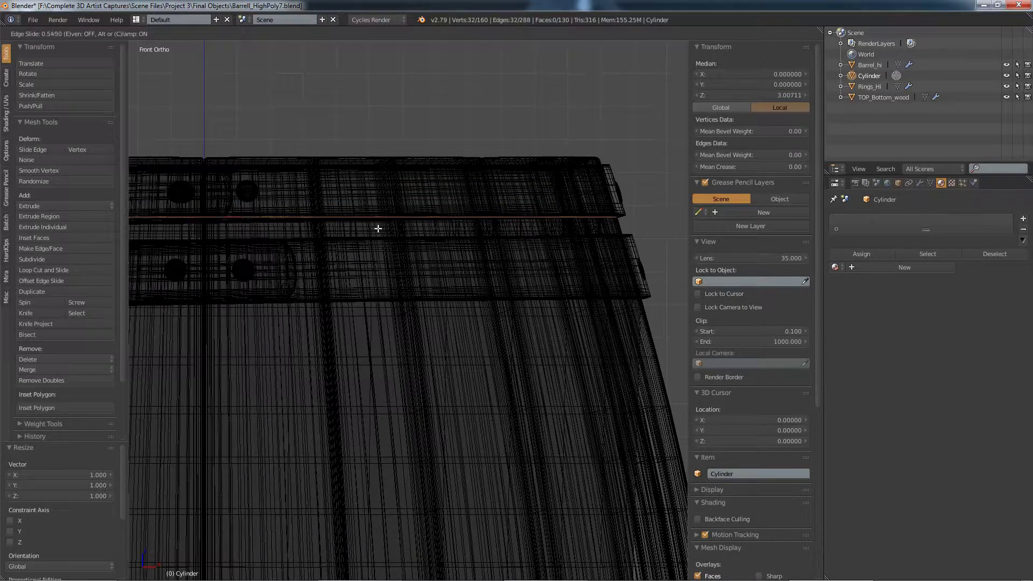
{"action": "left_click", "coordinate": [374, 211]}
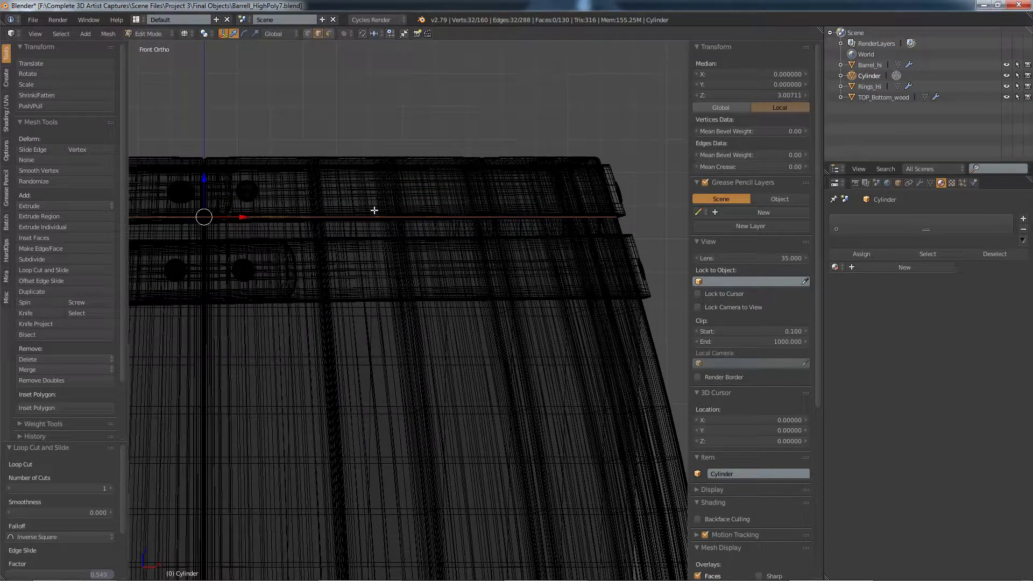
{"action": "key", "text": "ctrl+r"}
{"action": "left_click", "coordinate": [365, 183]}
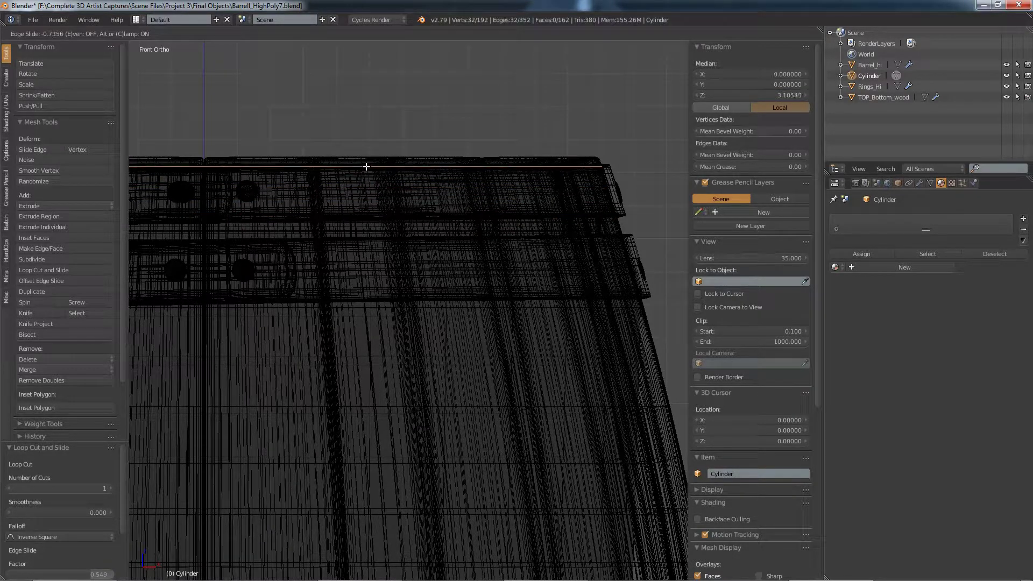
{"action": "left_click", "coordinate": [365, 163]}
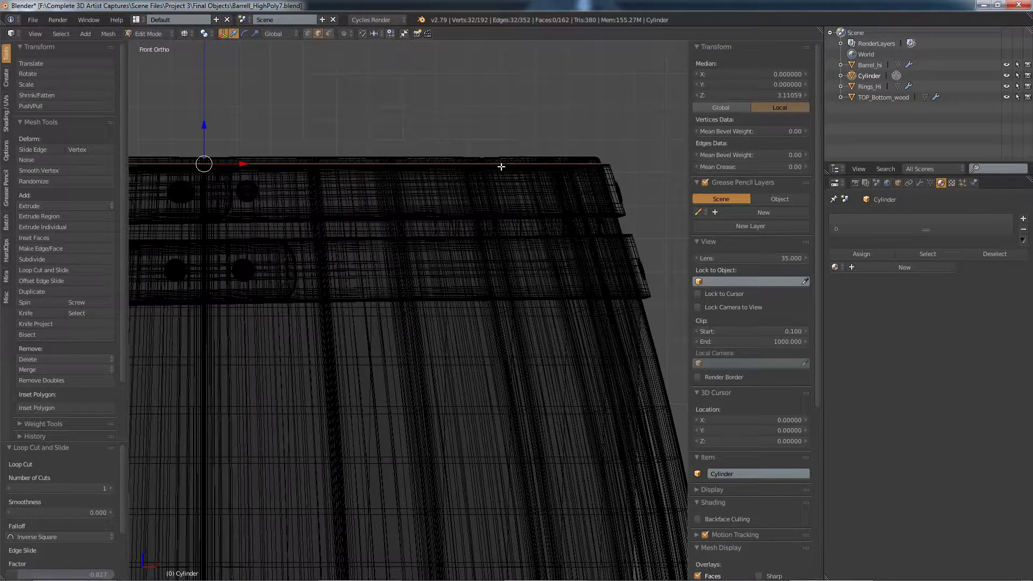
Add two loop cuts on the body, at the middle hoop's edge and just below it.
{"action": "scroll", "coordinate": [567, 376], "scroll_direction": "down", "scroll_amount": 4}
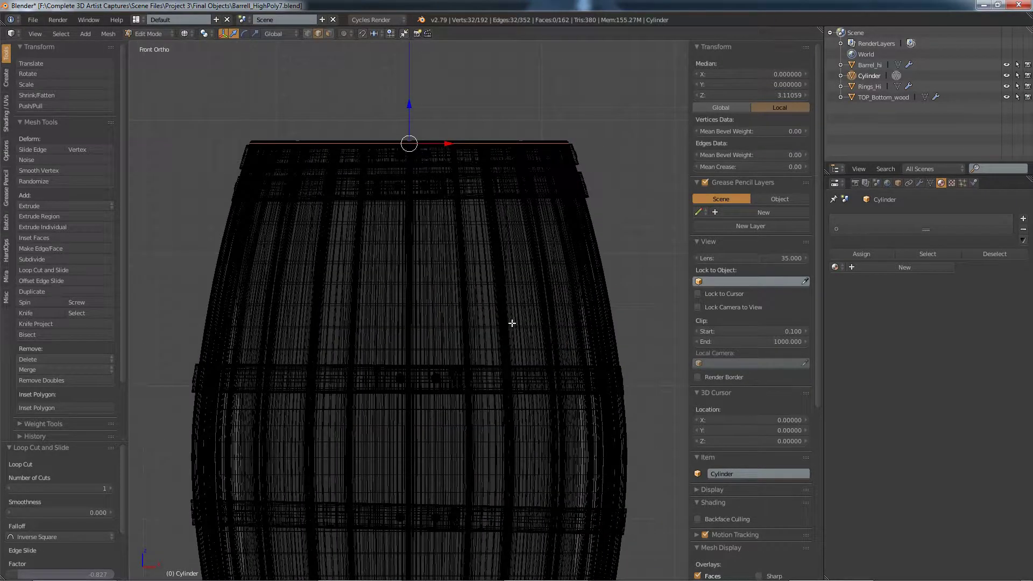
{"action": "key", "text": "ctrl+r"}
{"action": "left_click", "coordinate": [495, 311]}
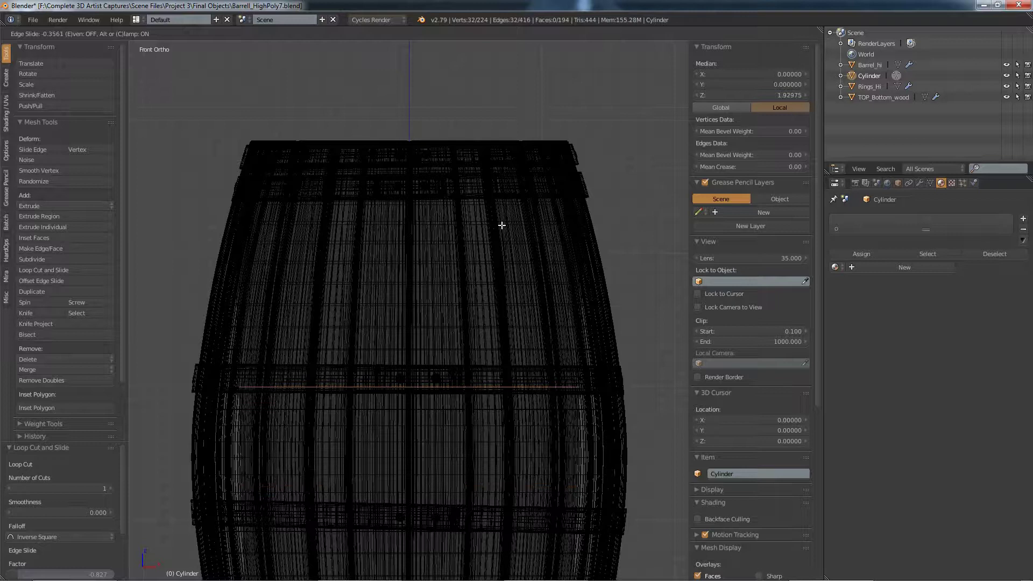
{"action": "left_click", "coordinate": [498, 204]}
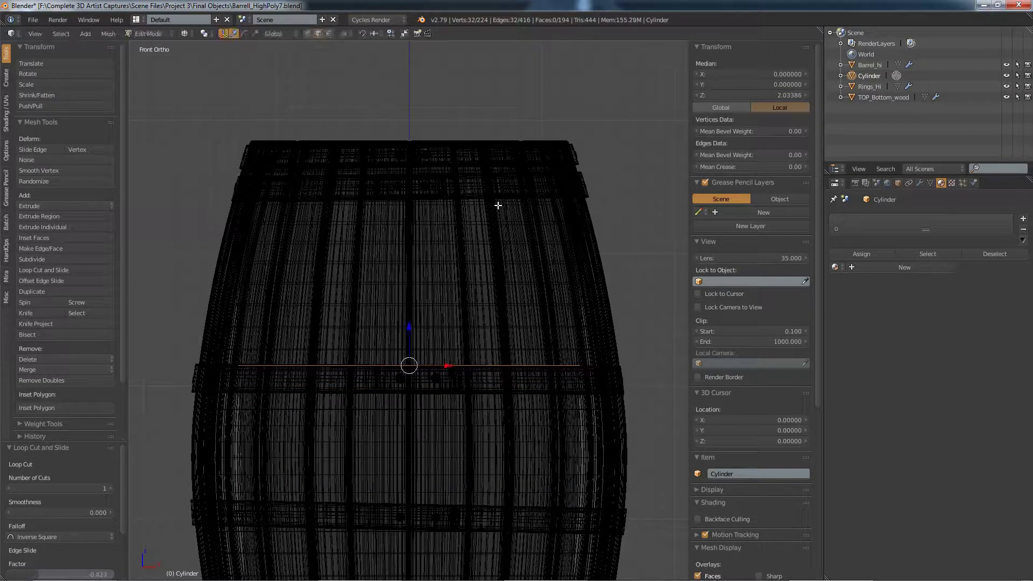
{"action": "key", "text": "ctrl+r"}
{"action": "left_click", "coordinate": [489, 434]}
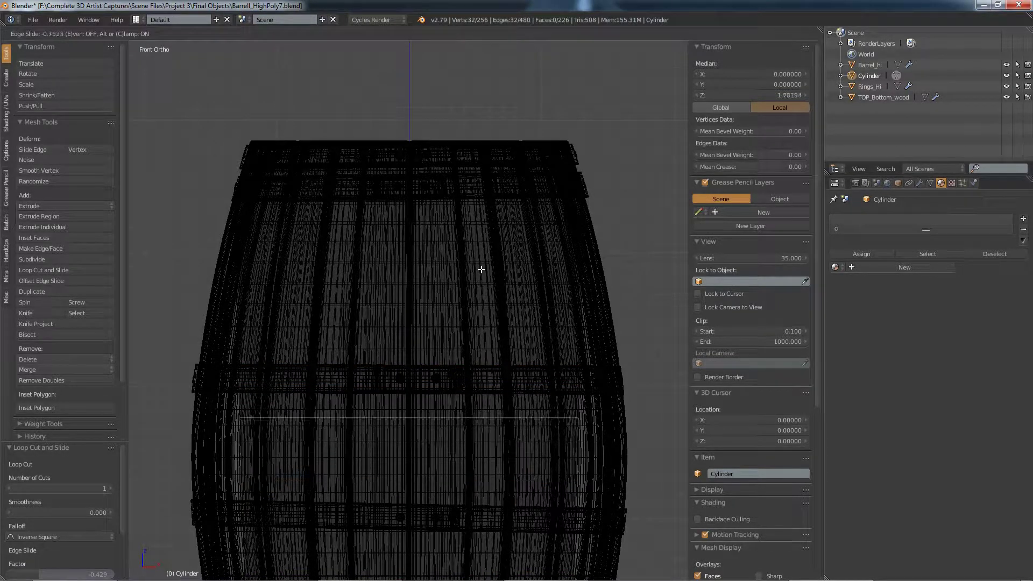
{"action": "left_click", "coordinate": [483, 254]}
{"action": "key", "text": "ctrl+r"}
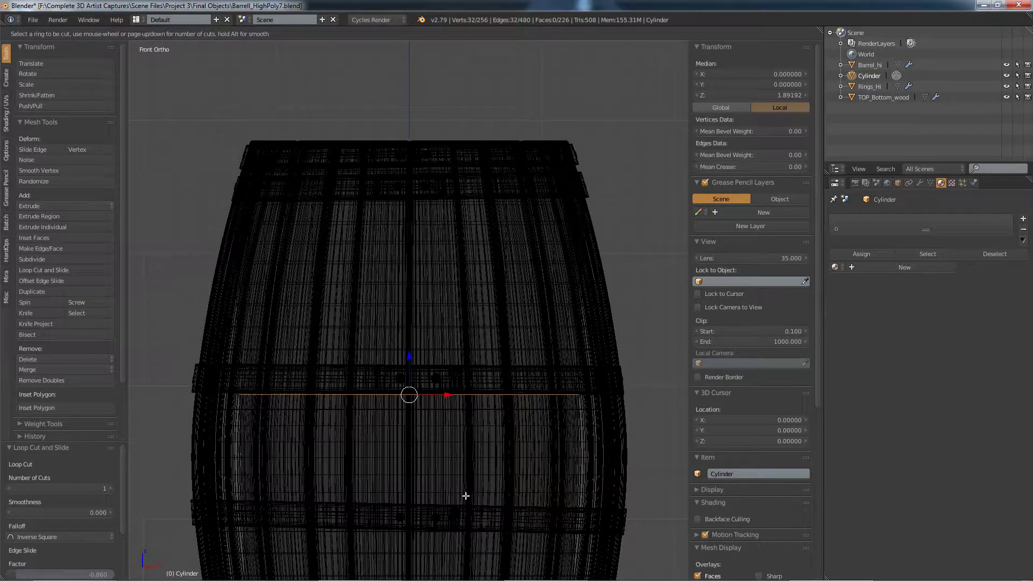
{"action": "key", "text": "Escape"}
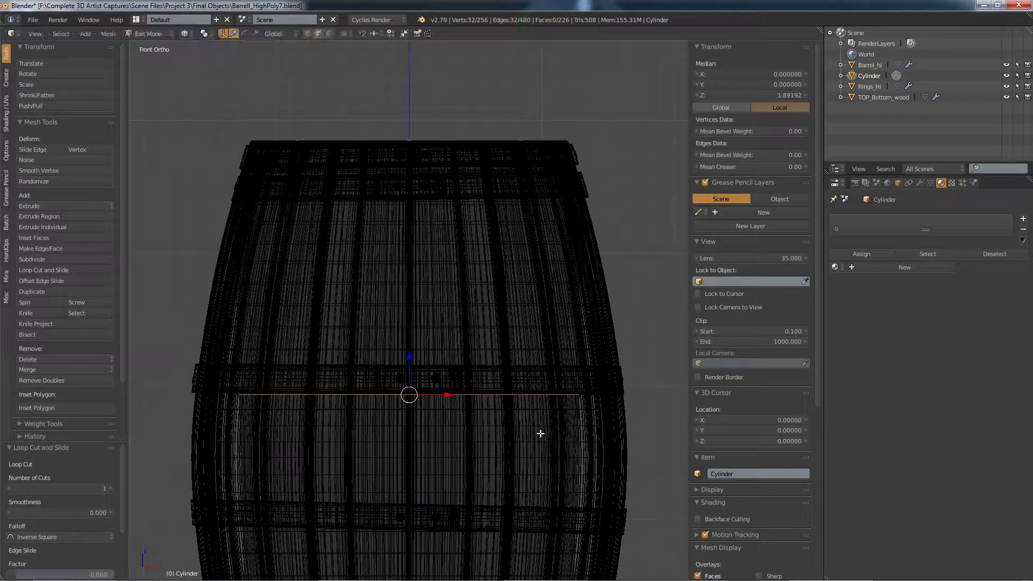
{"action": "key", "text": "ctrl+r"}
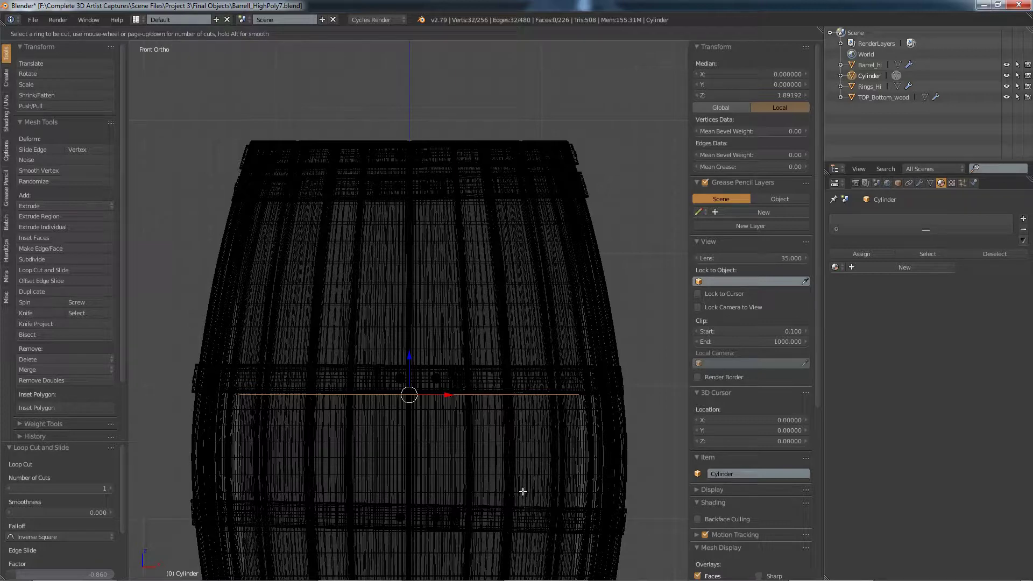
{"action": "key", "text": "Escape"}
Add three loop cuts on the lower half, under the middle hoop and near the lower hoop.
{"action": "middle_click_drag", "start_coordinate": [506, 438], "coordinate": [515, 260], "text": "shift"}
{"action": "key", "text": "ctrl+r"}
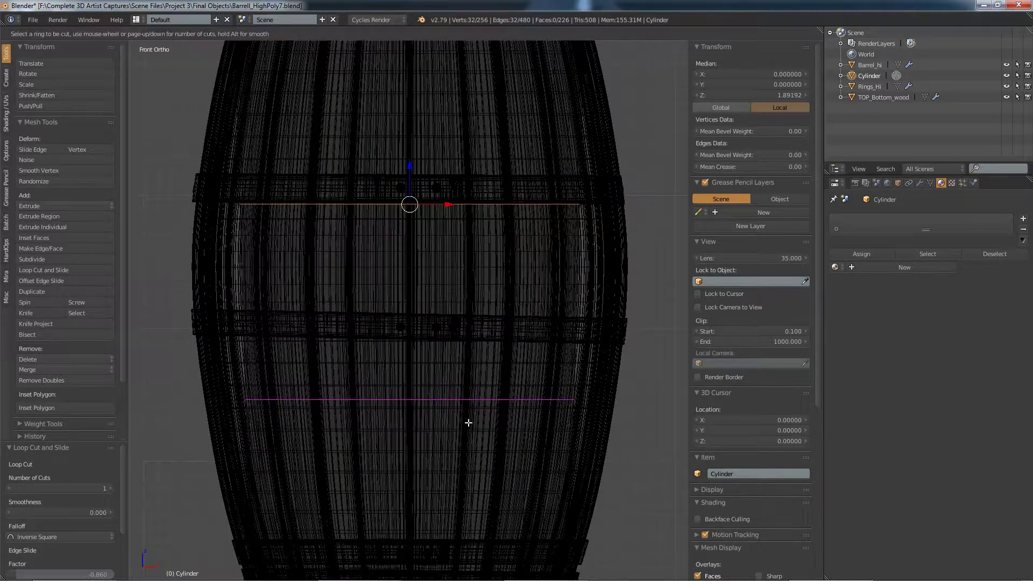
{"action": "left_click", "coordinate": [463, 411]}
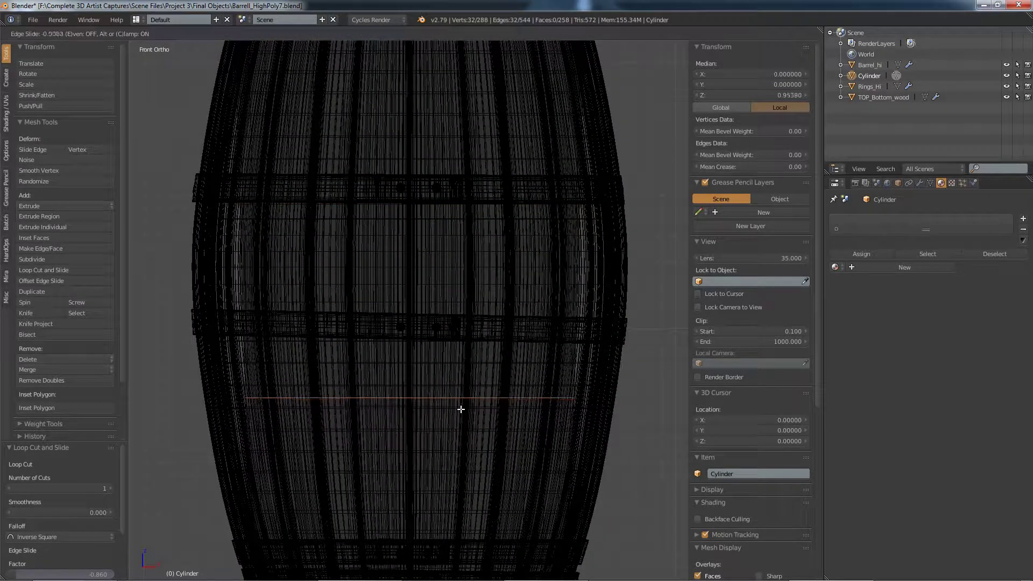
{"action": "left_click", "coordinate": [447, 327]}
{"action": "key", "text": "ctrl+r"}
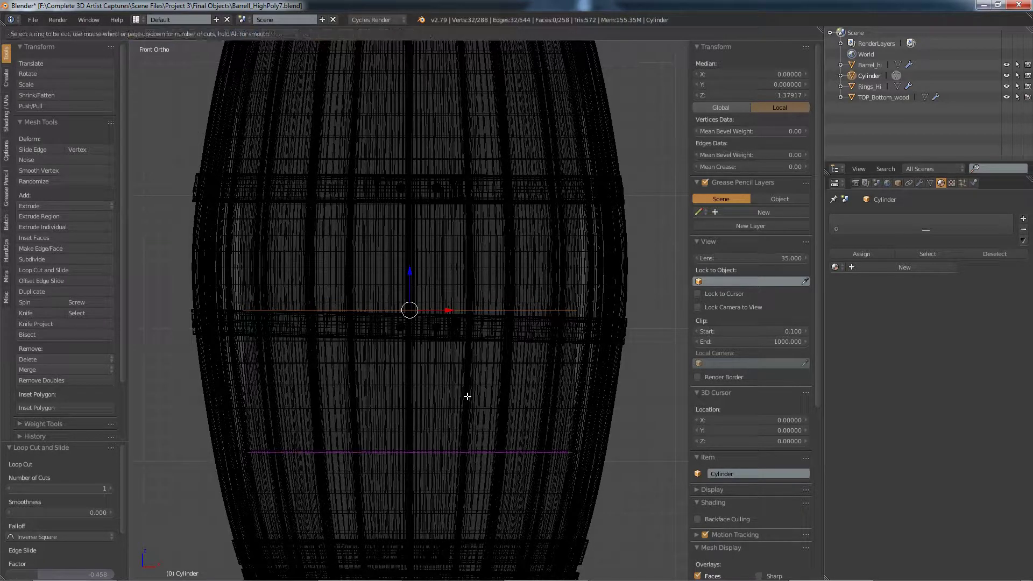
{"action": "left_click", "coordinate": [465, 397]}
{"action": "left_click", "coordinate": [438, 284]}
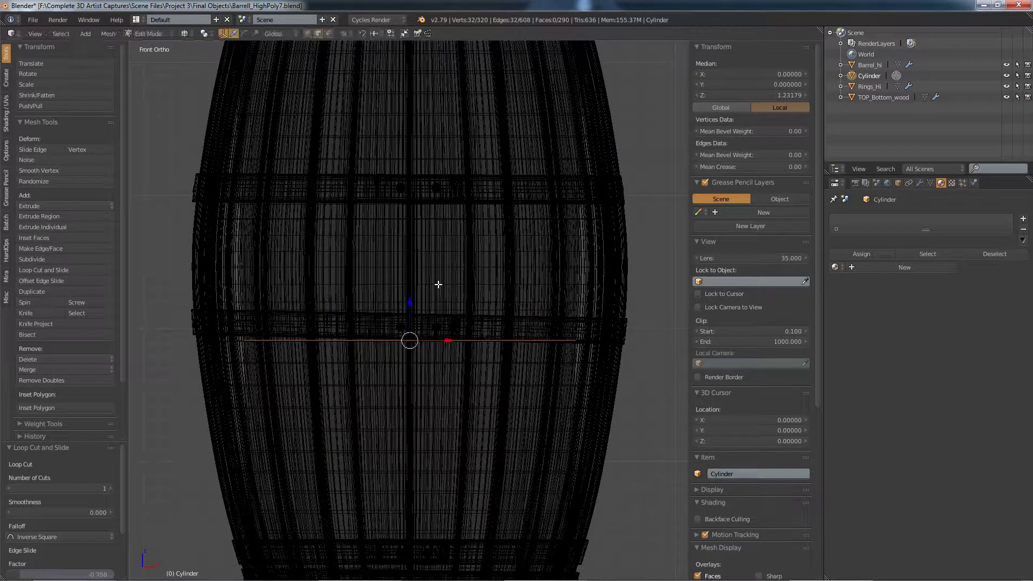
{"action": "key", "text": "ctrl+r"}
{"action": "left_click", "coordinate": [456, 465]}
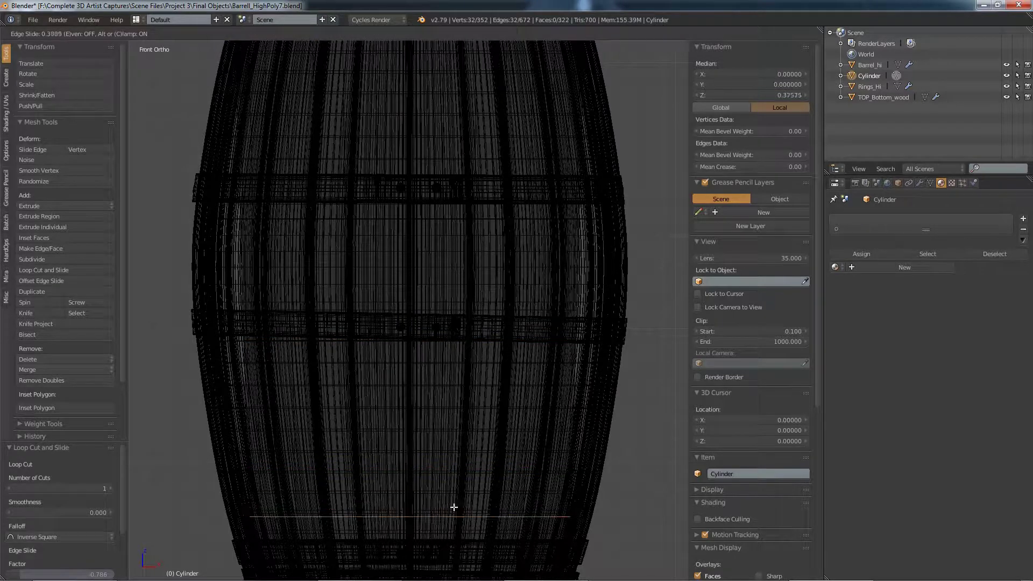
{"action": "left_click", "coordinate": [453, 529]}
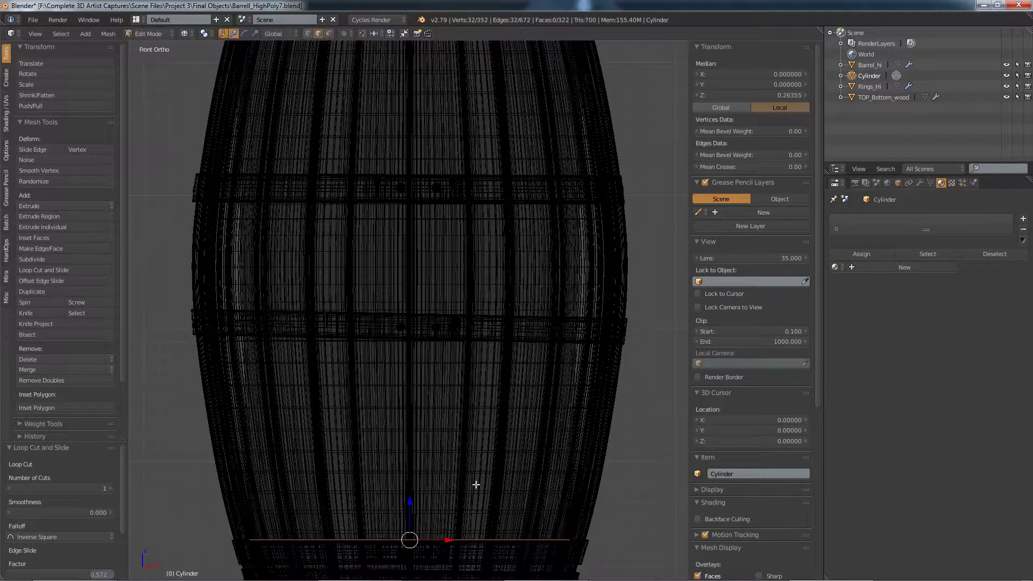
Undo a misplaced loop cut near the bottom and re-cut a loop by the bottom rim.
{"action": "middle_click_drag", "start_coordinate": [476, 485], "coordinate": [475, 353], "text": "shift"}
{"action": "key", "text": "ctrl+r"}
{"action": "left_click", "coordinate": [473, 354]}
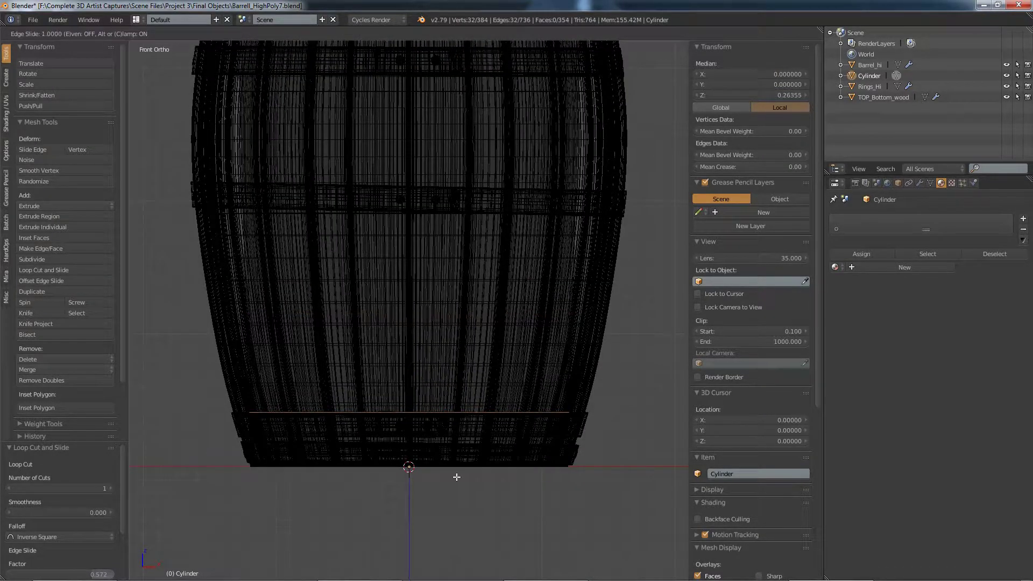
{"action": "key", "text": "Escape"}
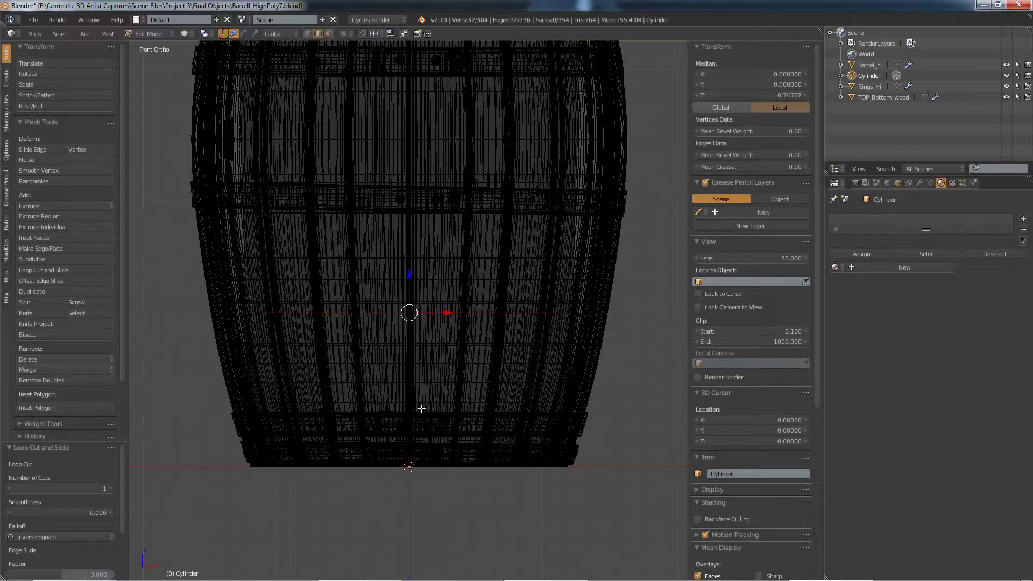
{"action": "key", "text": "ctrl+z"}
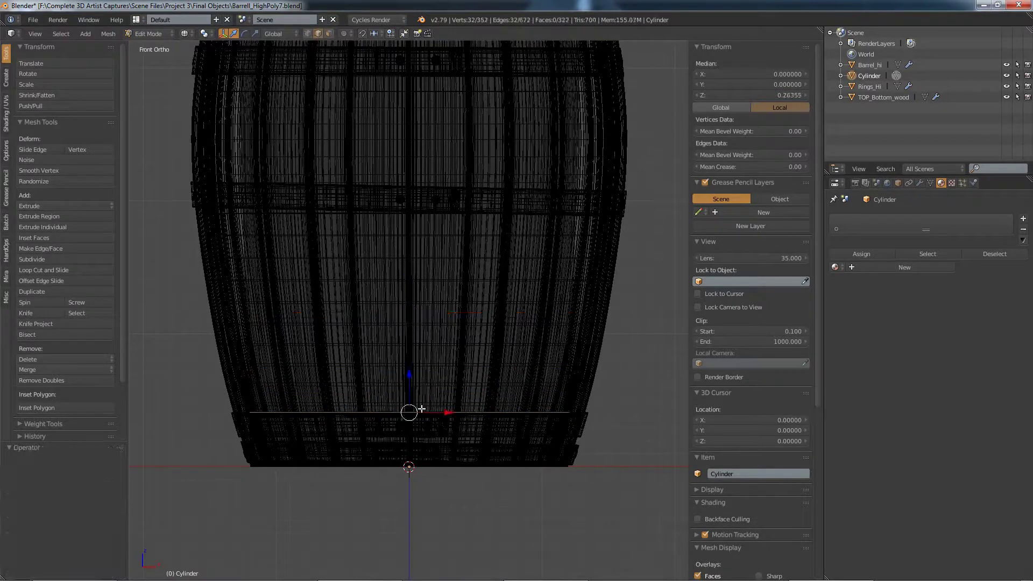
{"action": "key", "text": "ctrl+r"}
{"action": "left_click", "coordinate": [422, 447]}
{"action": "left_click", "coordinate": [419, 445]}
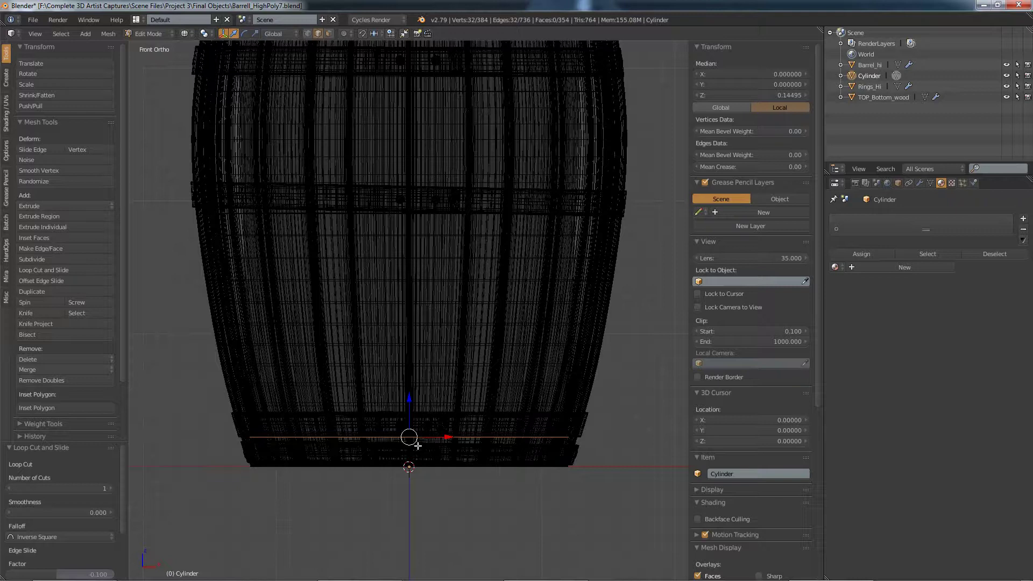
Add two more loop cuts at the bottom rim and the barrel's base edge.
{"action": "key", "text": "ctrl+r"}
{"action": "left_click", "coordinate": [418, 445]}
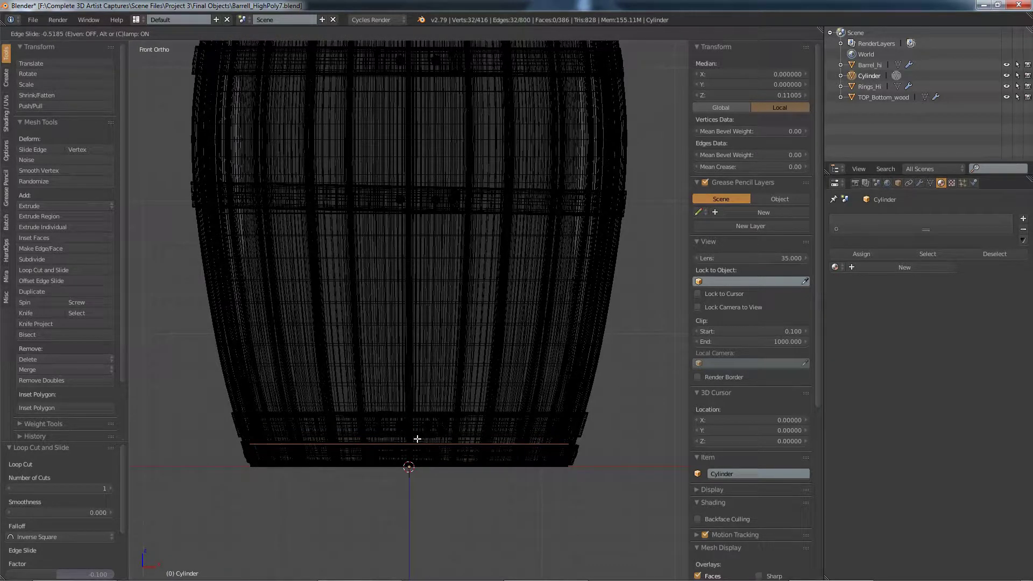
{"action": "left_click", "coordinate": [417, 439]}
{"action": "key", "text": "ctrl+r"}
{"action": "left_click", "coordinate": [408, 458]}
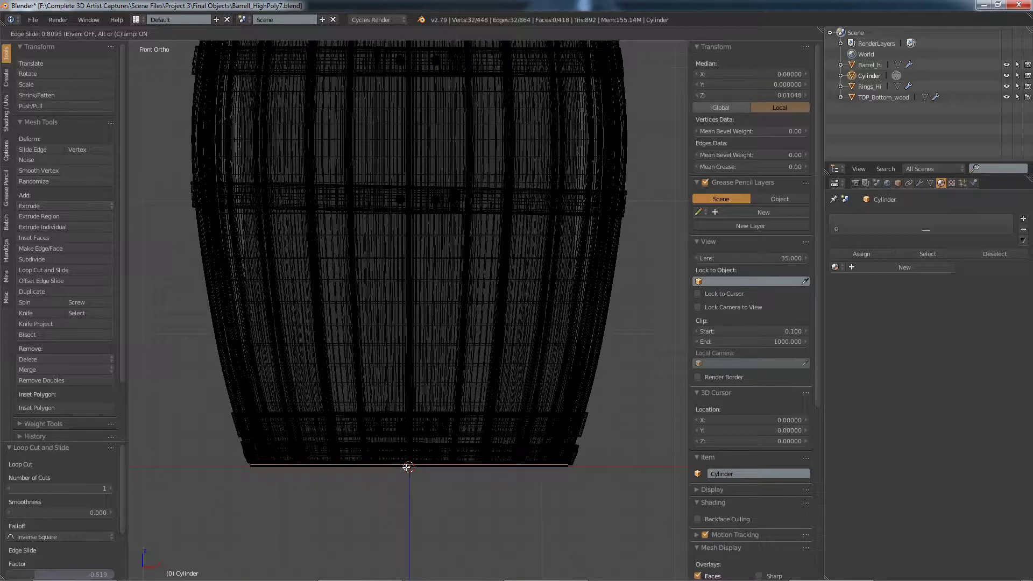
{"action": "left_click", "coordinate": [409, 467]}
{"action": "scroll", "coordinate": [423, 230], "scroll_direction": "down", "scroll_amount": 4}
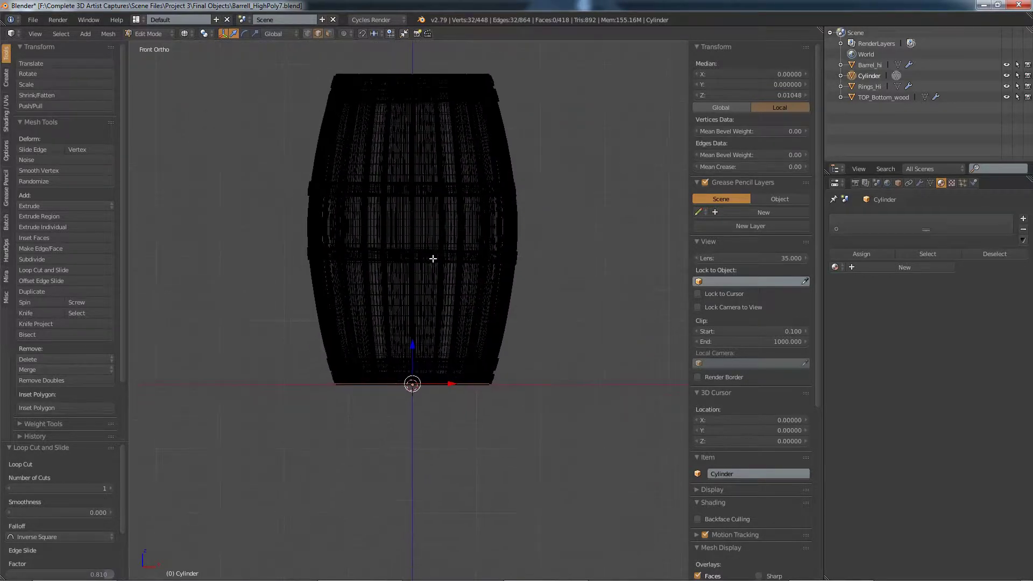
Scale the middle edge loop outward to the barrel's bulge and tilt it slightly.
{"action": "scroll", "coordinate": [429, 259], "scroll_direction": "up", "scroll_amount": 4}
{"action": "right_click", "coordinate": [405, 270], "text": "alt"}
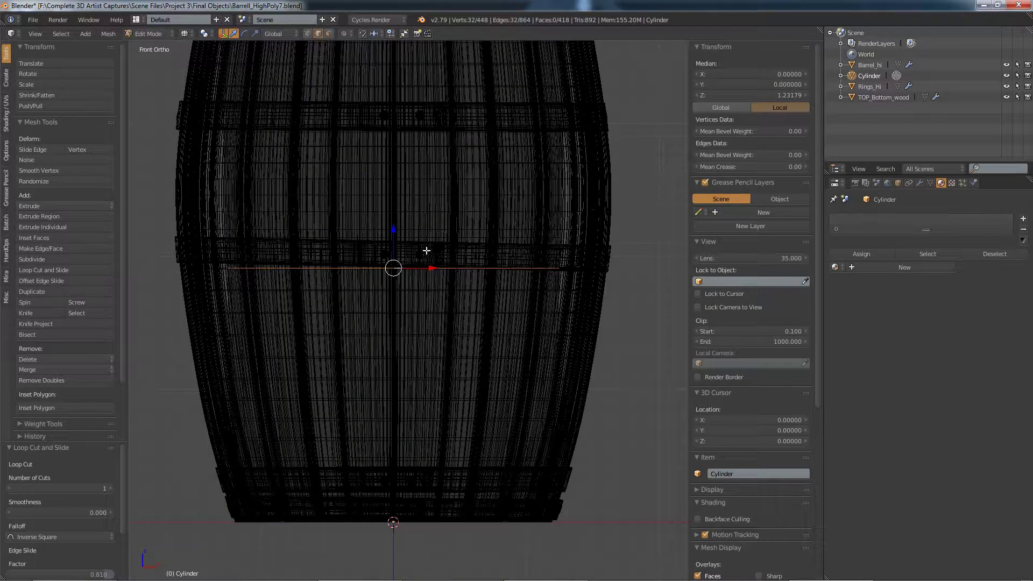
{"action": "key", "text": "s"}
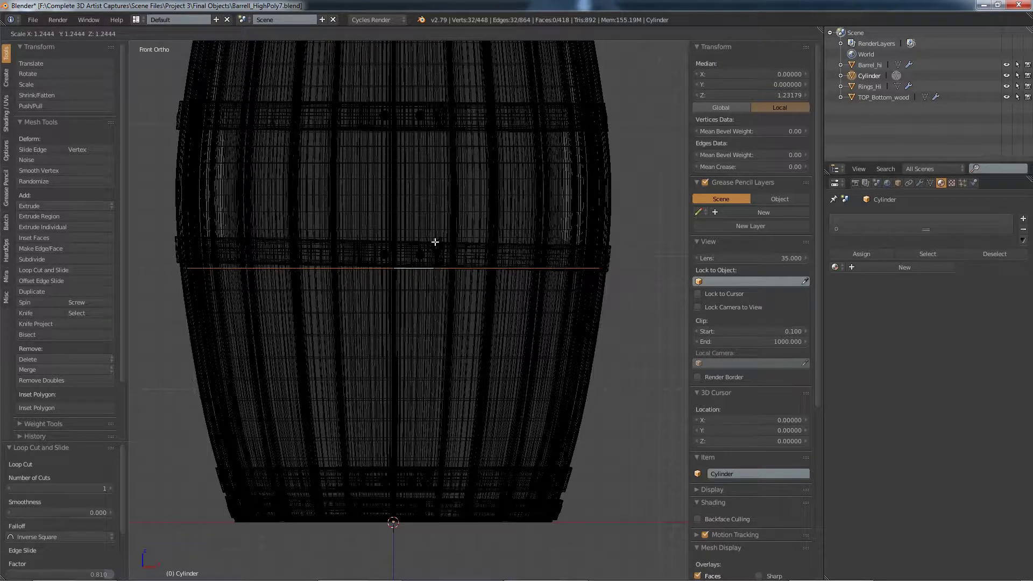
{"action": "left_click", "coordinate": [437, 242]}
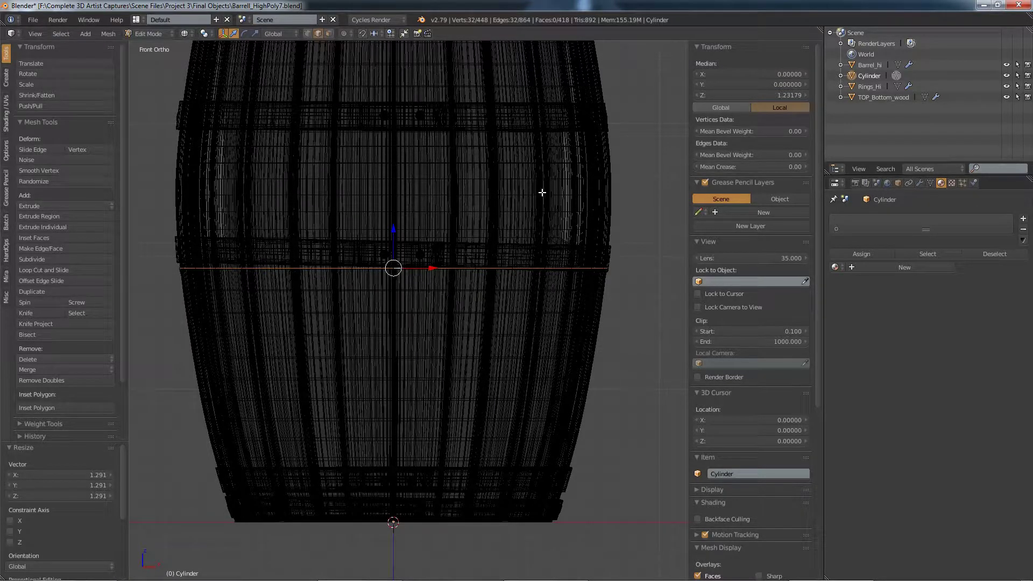
{"action": "key", "text": "r"}
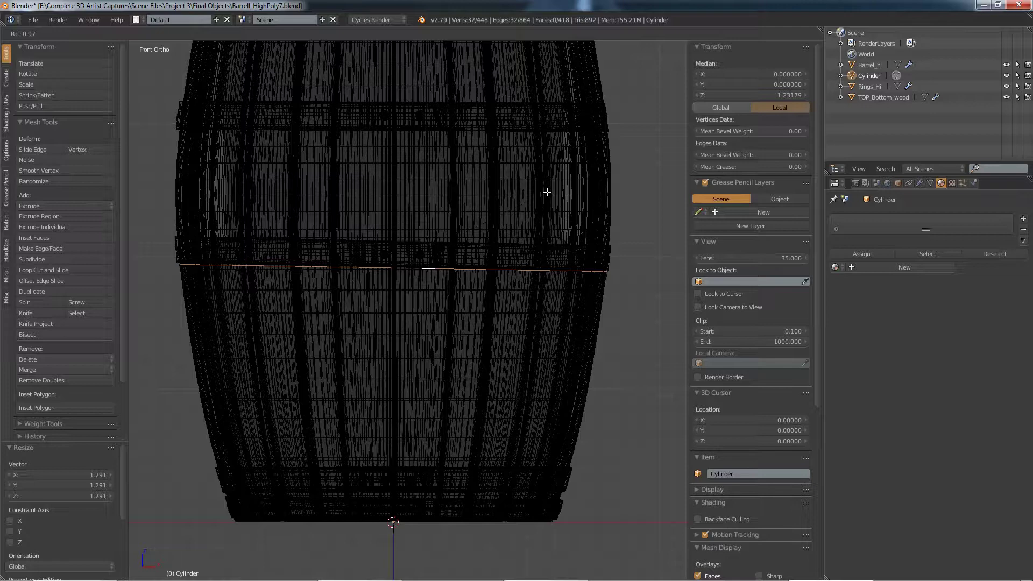
{"action": "left_click", "coordinate": [546, 191]}
Widen, slightly rotate and lower the edge loop just above the middle.
{"action": "left_click", "coordinate": [432, 241], "text": "alt"}
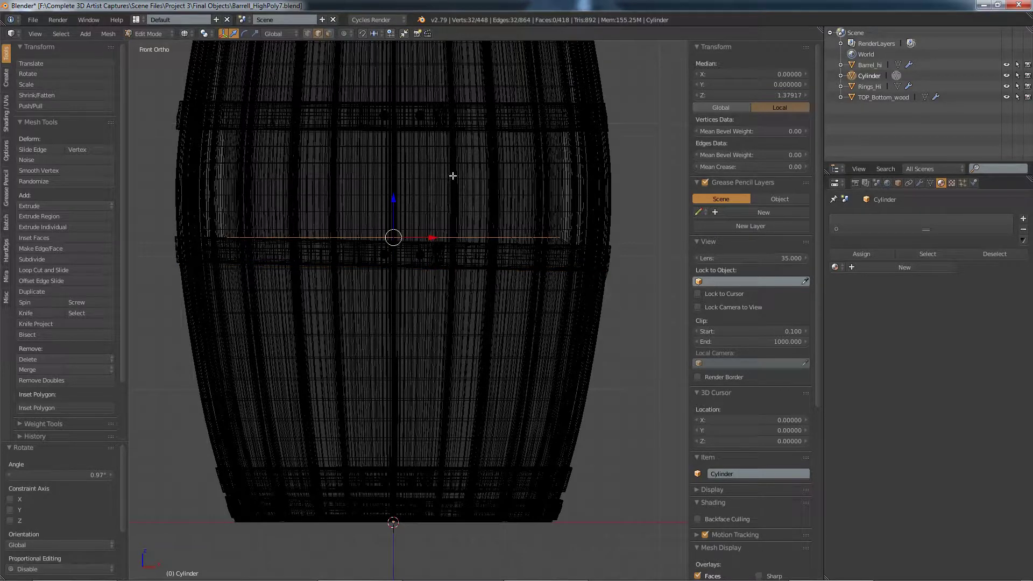
{"action": "key", "text": "s"}
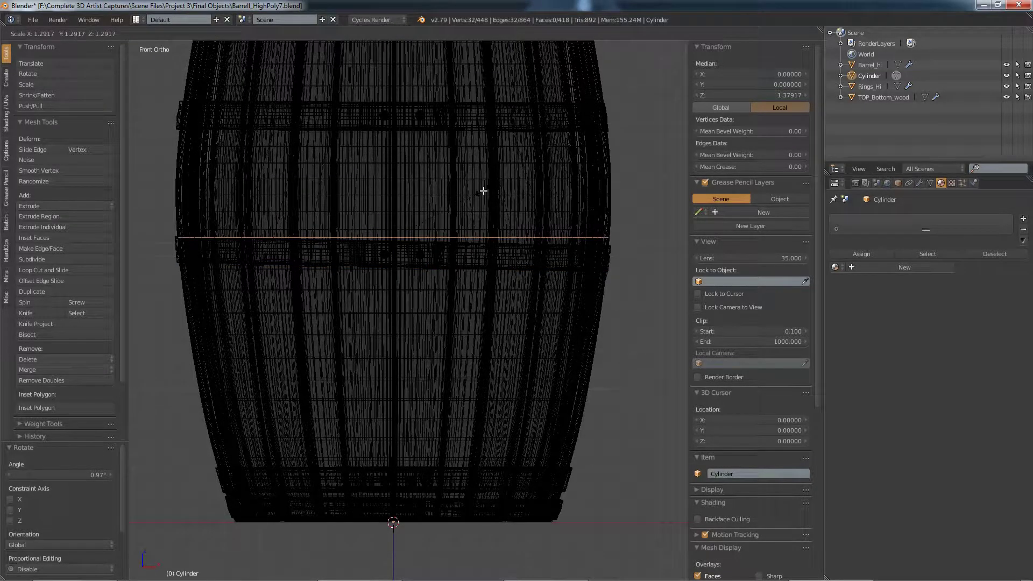
{"action": "left_click", "coordinate": [484, 191]}
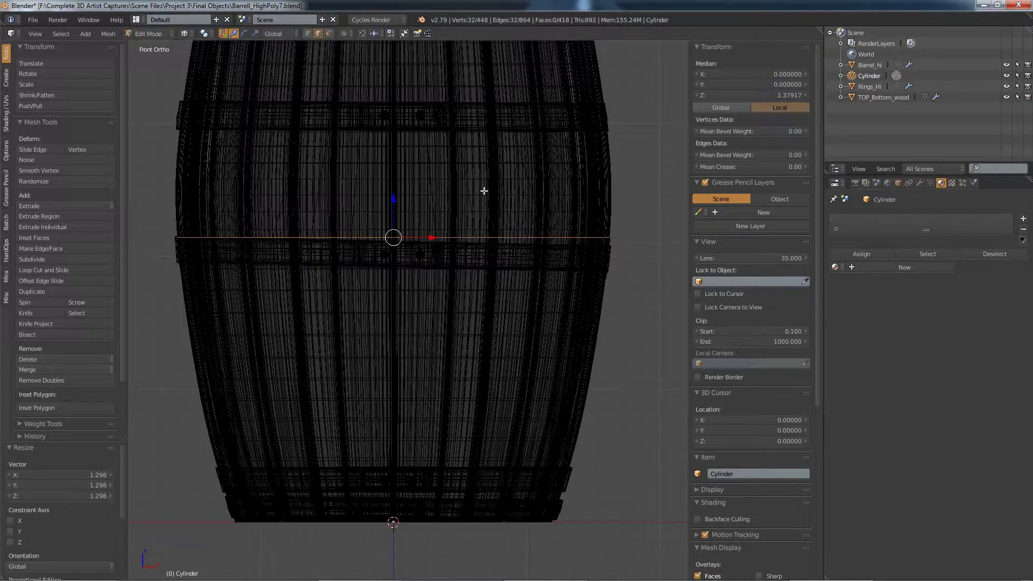
{"action": "key", "text": "r"}
{"action": "left_click", "coordinate": [537, 163]}
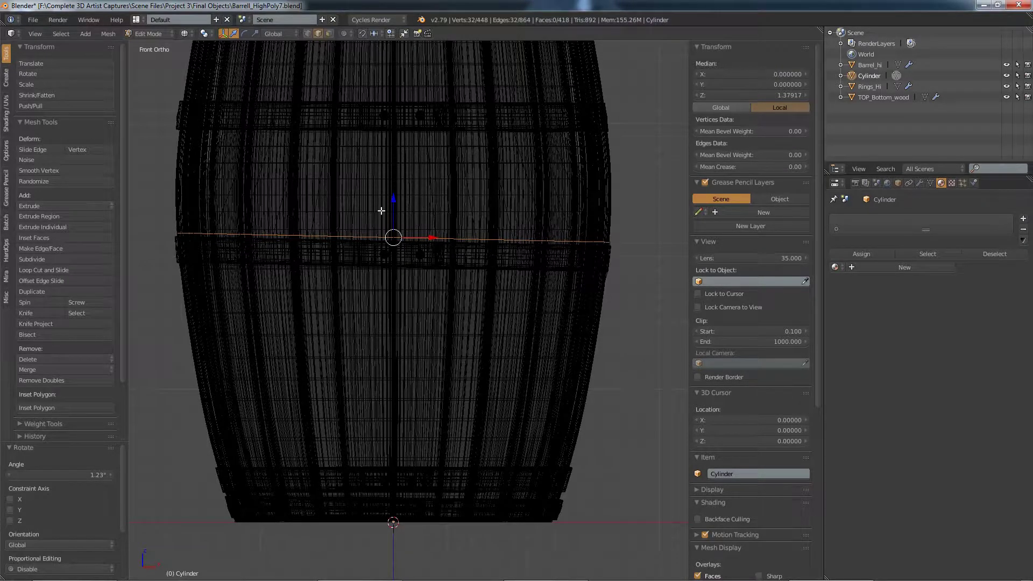
{"action": "left_click_drag", "start_coordinate": [392, 207], "coordinate": [394, 211]}
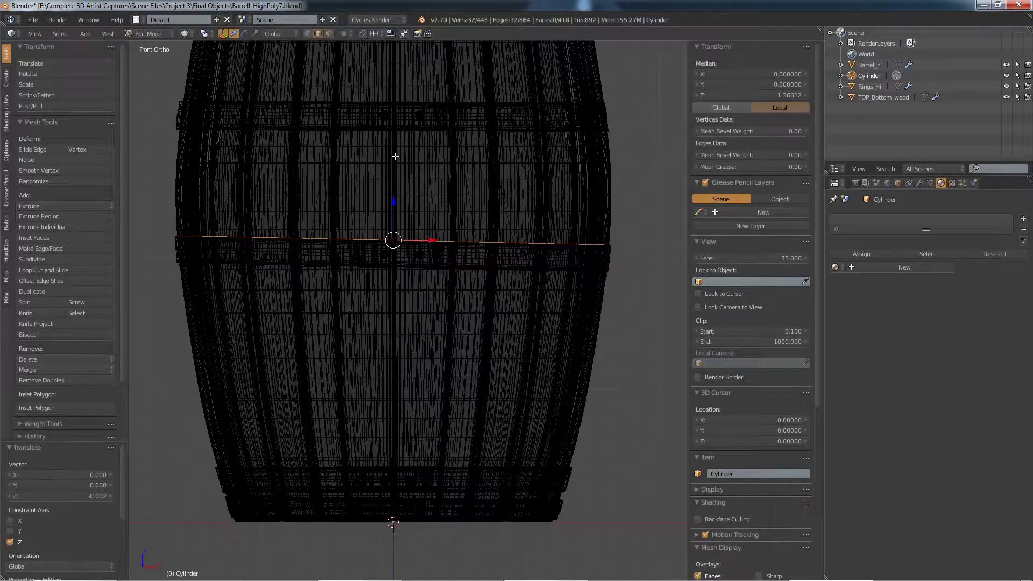
Widen and tilt the upper edge loop near the top hoop.
{"action": "right_click", "coordinate": [401, 133], "text": "alt"}
{"action": "key", "text": "s"}
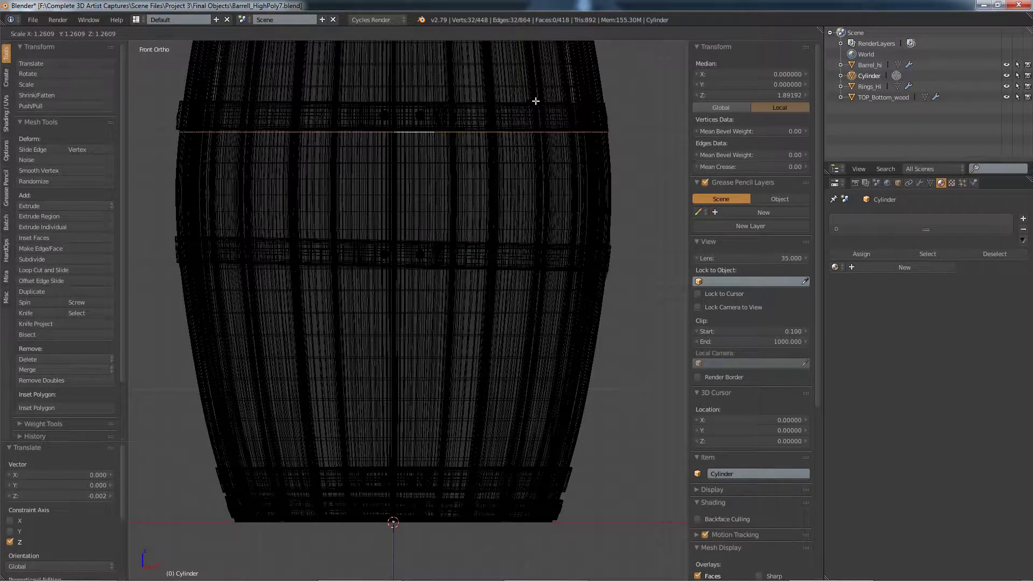
{"action": "left_click", "coordinate": [535, 101]}
{"action": "key", "text": "r"}
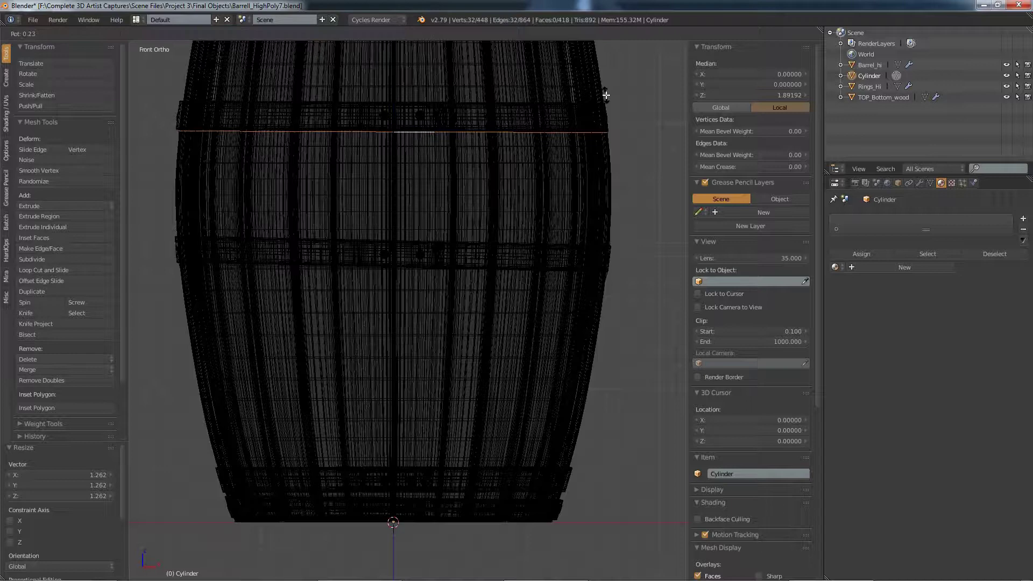
{"action": "left_click", "coordinate": [606, 95]}
Move the next loop up along Z, then widen and tilt it slightly.
{"action": "middle_click_drag", "start_coordinate": [437, 111], "coordinate": [425, 197], "text": "shift"}
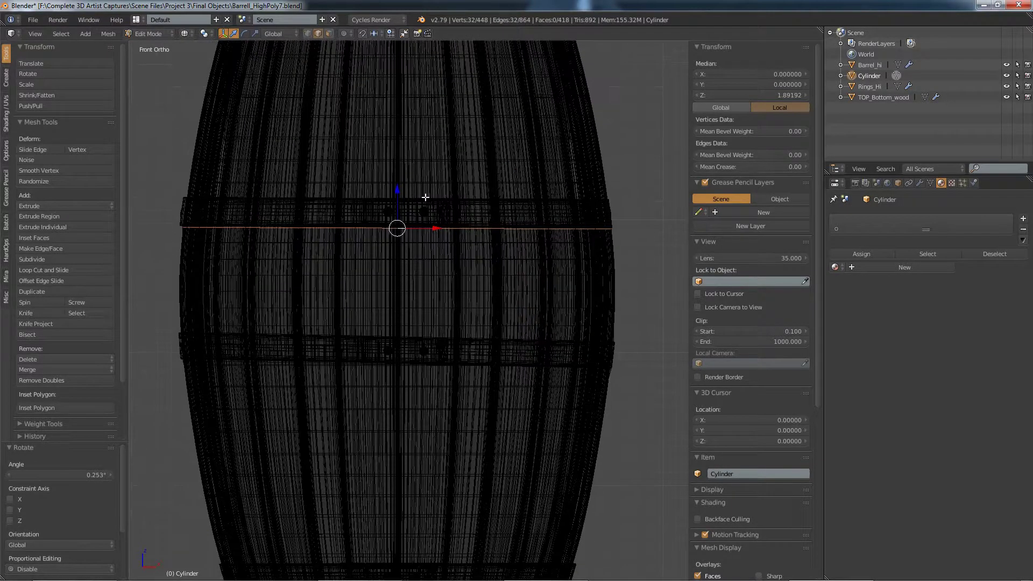
{"action": "key", "text": "g"}
{"action": "key", "text": "z"}
{"action": "left_click", "coordinate": [502, 153]}
{"action": "key", "text": "s"}
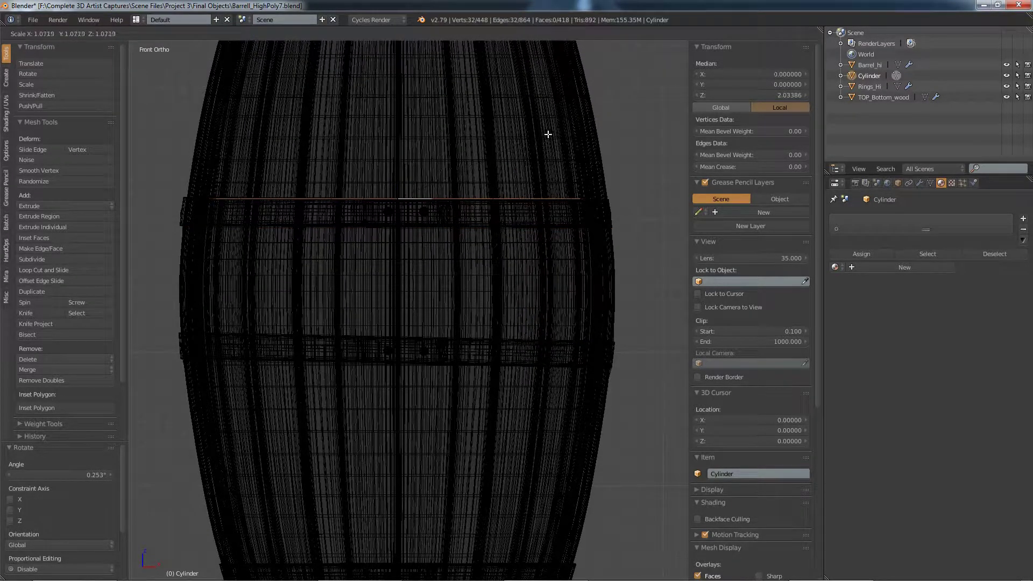
{"action": "left_click", "coordinate": [570, 128]}
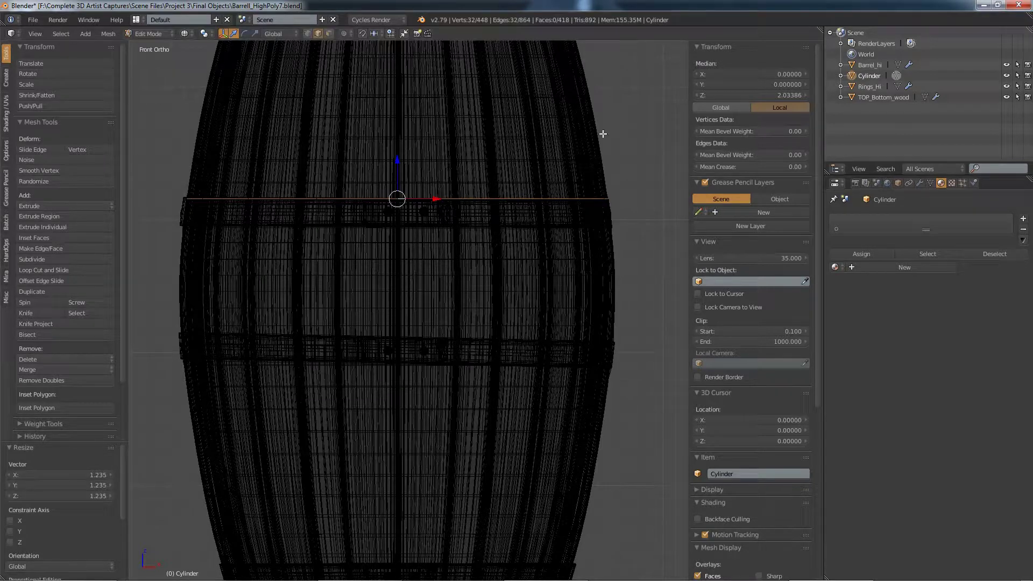
{"action": "key", "text": "r"}
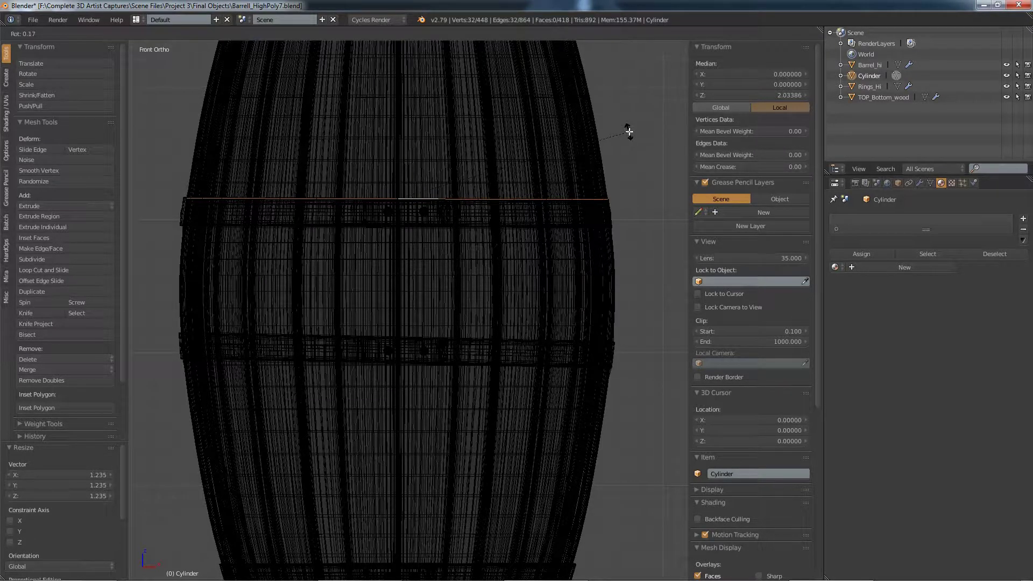
{"action": "left_click", "coordinate": [631, 132]}
{"action": "middle_click_drag", "start_coordinate": [509, 146], "coordinate": [502, 260], "text": "shift"}
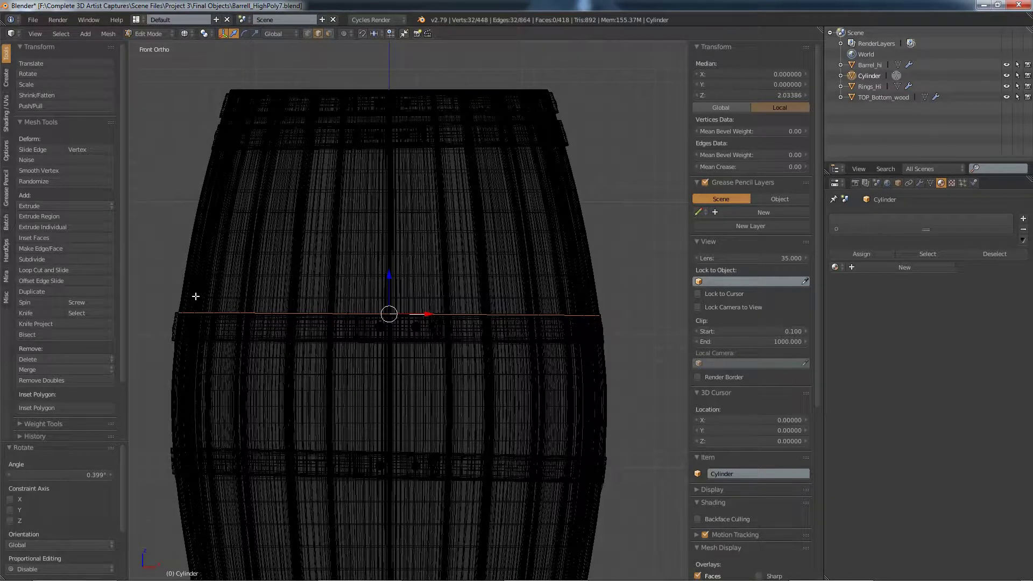
Add a loop cut below the middle hoop and scale it outward.
{"action": "key", "text": "ctrl+r"}
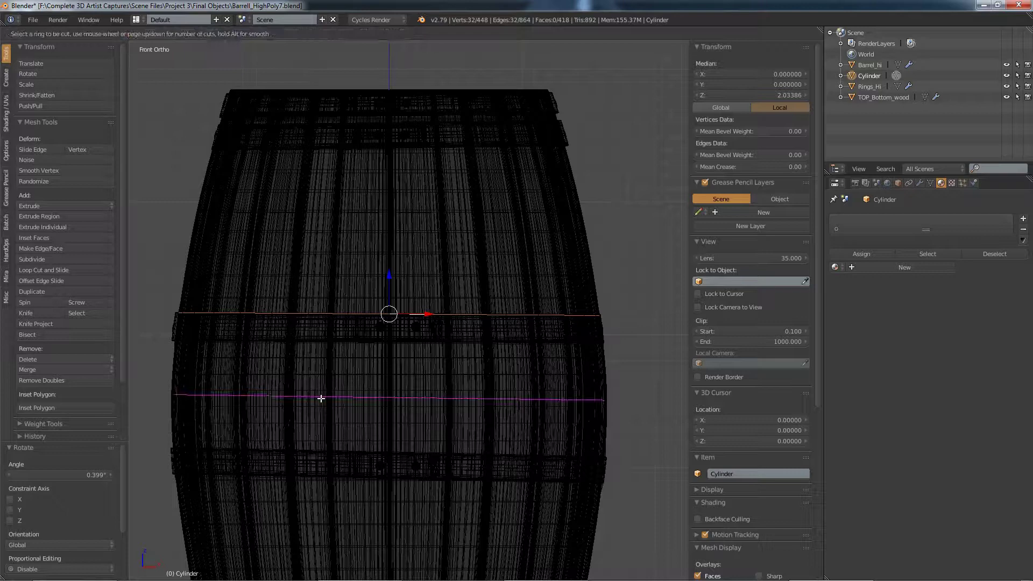
{"action": "left_click", "coordinate": [314, 398]}
{"action": "right_click", "coordinate": [316, 398]}
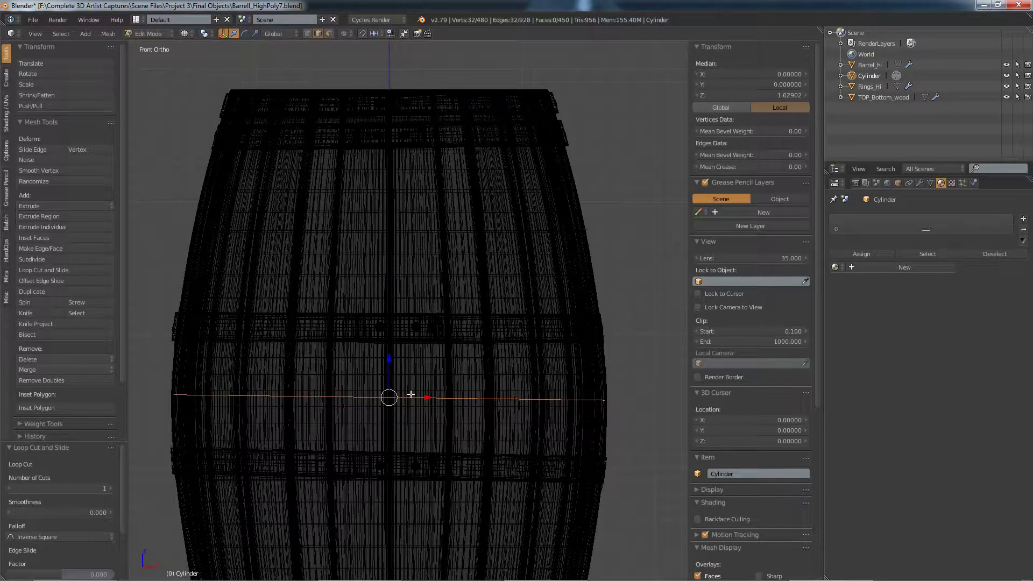
{"action": "key", "text": "s"}
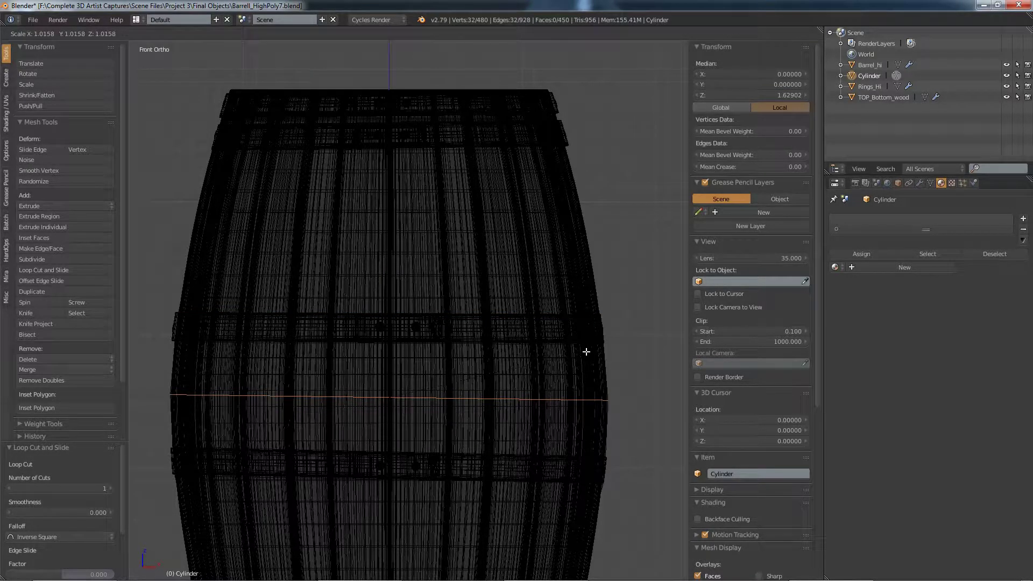
{"action": "left_click", "coordinate": [586, 352]}
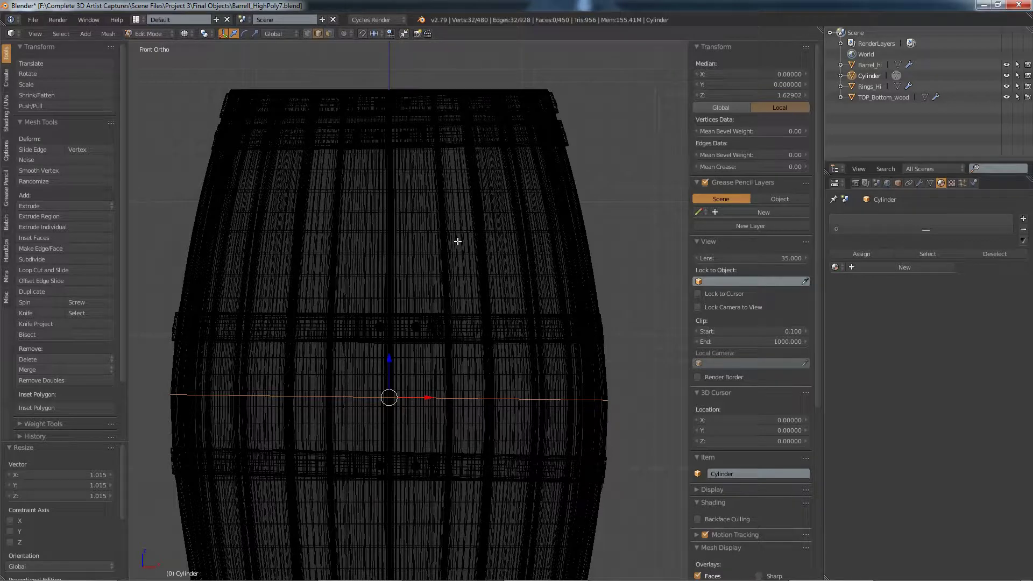
Add a centred loop cut near the top and widen it to 1.015.
{"action": "key", "text": "ctrl+r"}
{"action": "left_click", "coordinate": [443, 231]}
{"action": "right_click", "coordinate": [458, 229]}
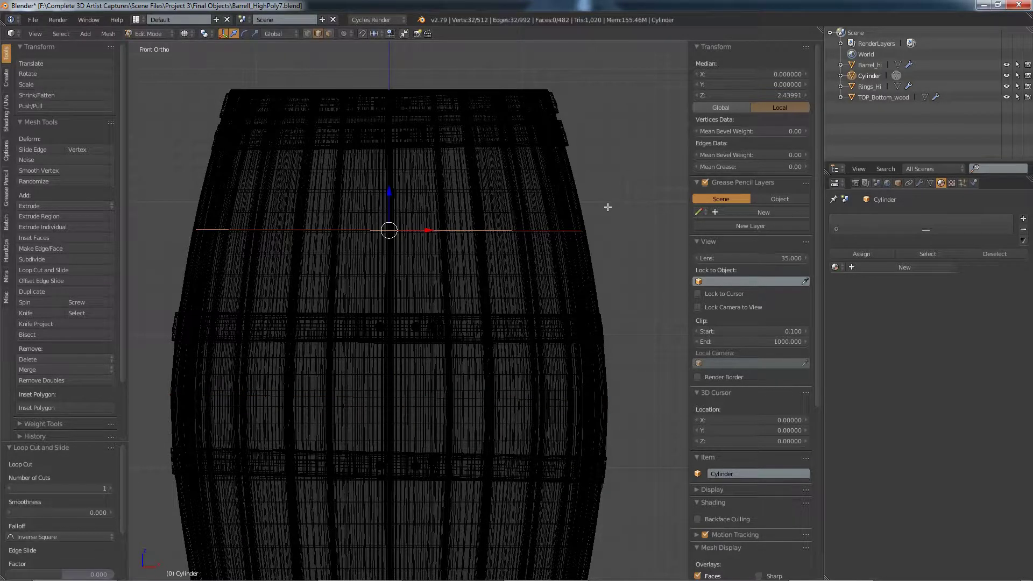
{"action": "key", "text": "s"}
{"action": "left_click", "coordinate": [611, 206]}
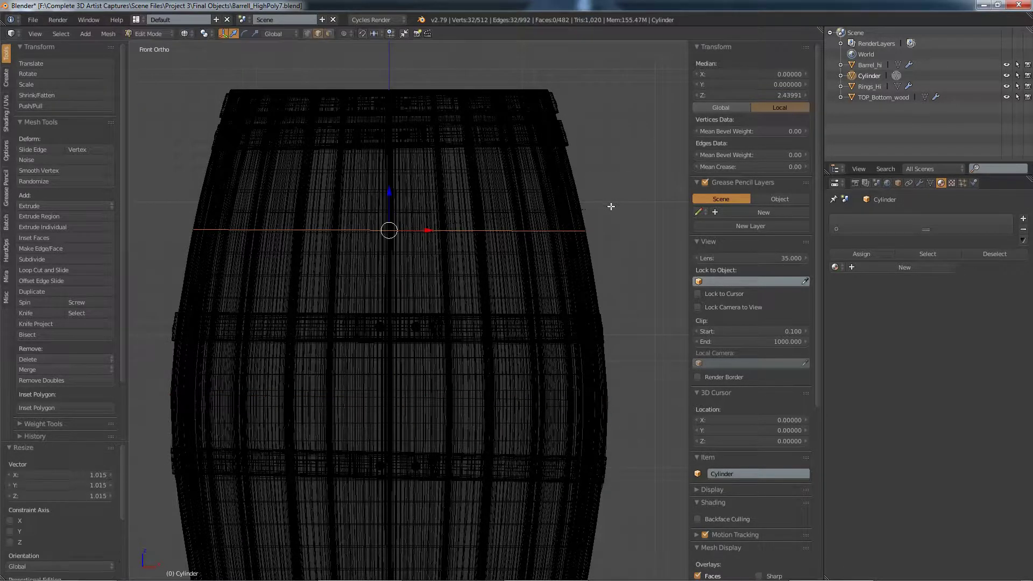
{"action": "scroll", "coordinate": [595, 362], "scroll_direction": "down", "scroll_amount": 2}
{"action": "scroll", "coordinate": [595, 362], "scroll_direction": "down", "scroll_amount": 4, "text": "shift"}
Add a centred loop cut near the bottom and widen it to 1.061.
{"action": "key", "text": "ctrl+r"}
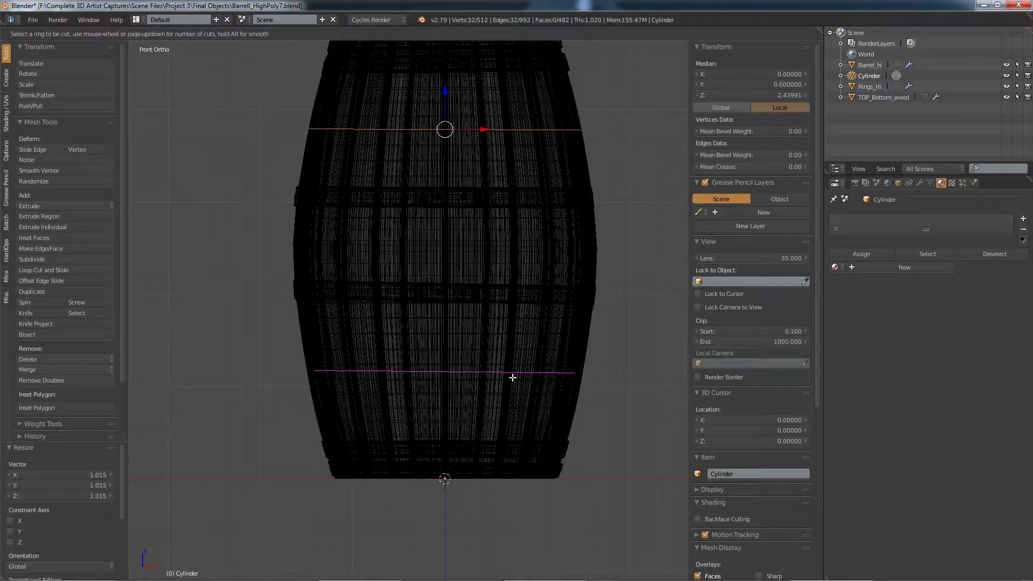
{"action": "left_click", "coordinate": [512, 378]}
{"action": "right_click", "coordinate": [512, 377]}
{"action": "scroll", "coordinate": [600, 376], "scroll_direction": "up", "scroll_amount": 3}
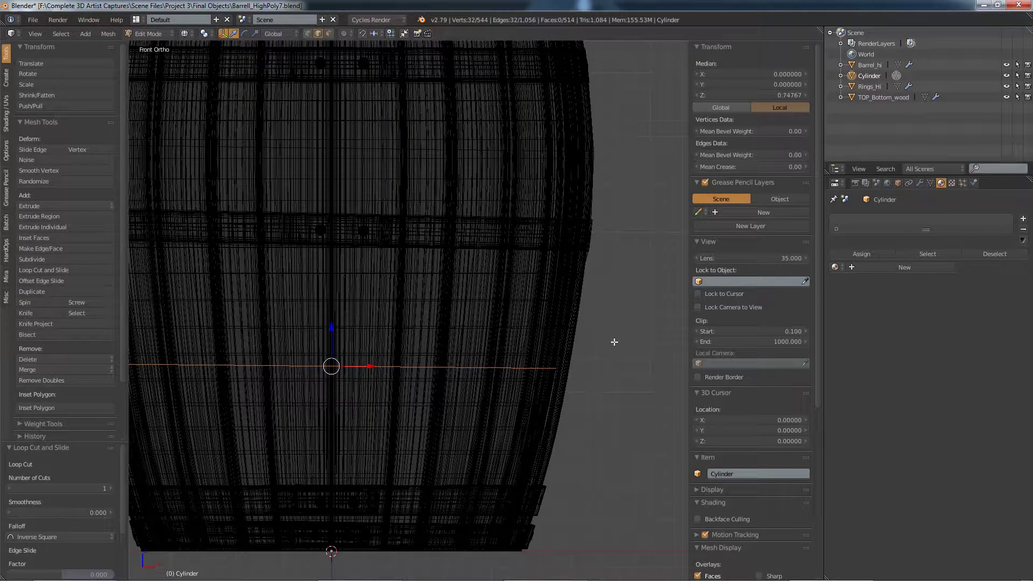
{"action": "key", "text": "s"}
{"action": "left_click", "coordinate": [628, 339]}
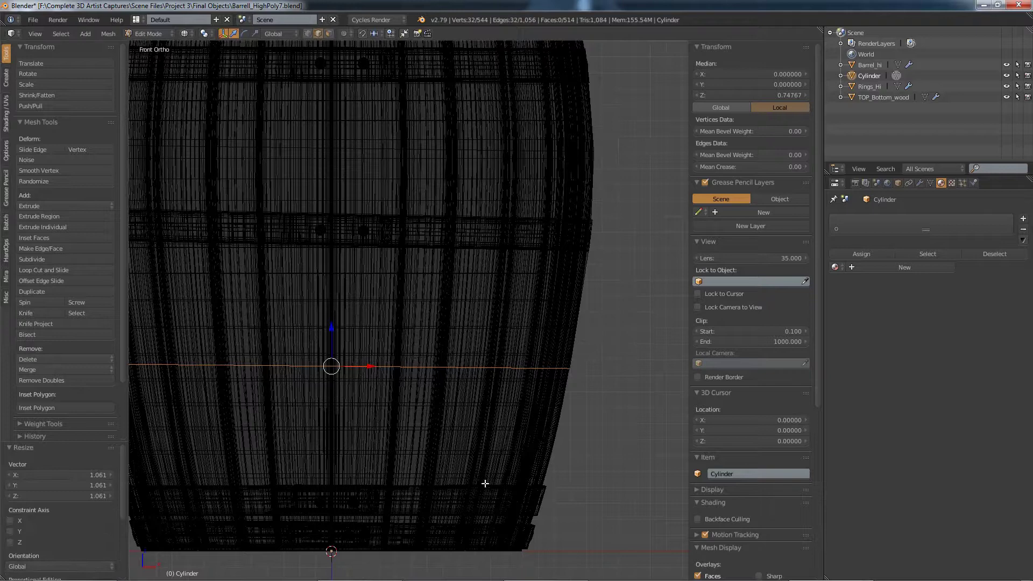
Scale the three lower edge loops by 1.097, 1.055 and 1.039, and tilt the last 0.461°.
{"action": "left_click", "coordinate": [394, 483], "text": "alt"}
{"action": "key", "text": "s"}
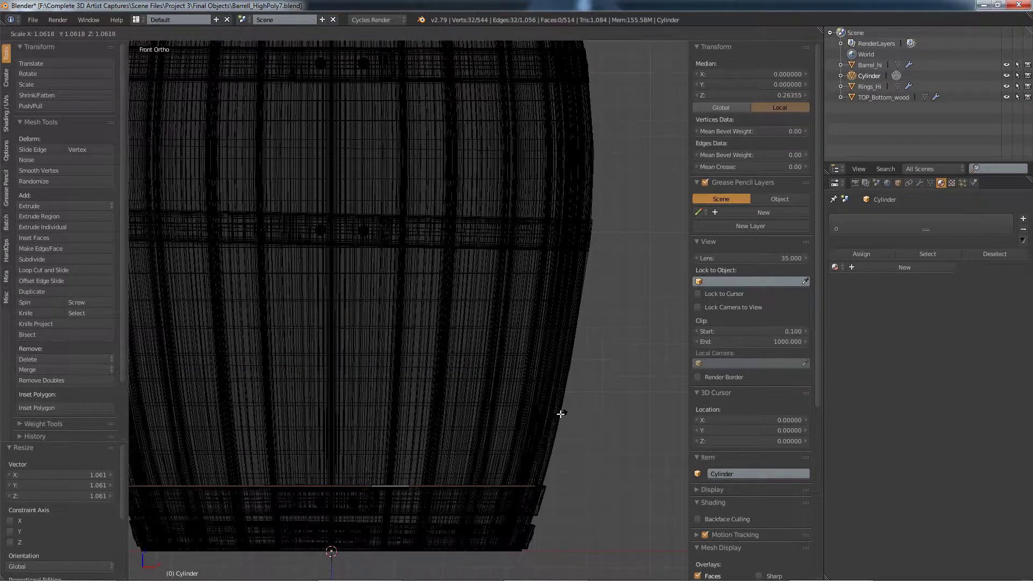
{"action": "left_click", "coordinate": [567, 412]}
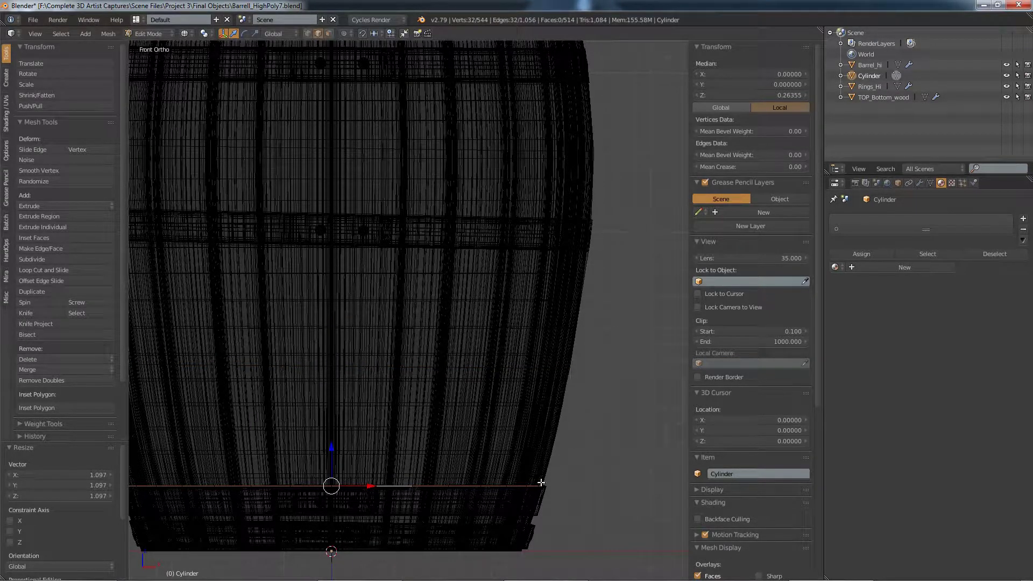
{"action": "middle_click_drag", "start_coordinate": [541, 482], "coordinate": [578, 419], "text": "shift"}
{"action": "left_click", "coordinate": [436, 455], "text": "alt"}
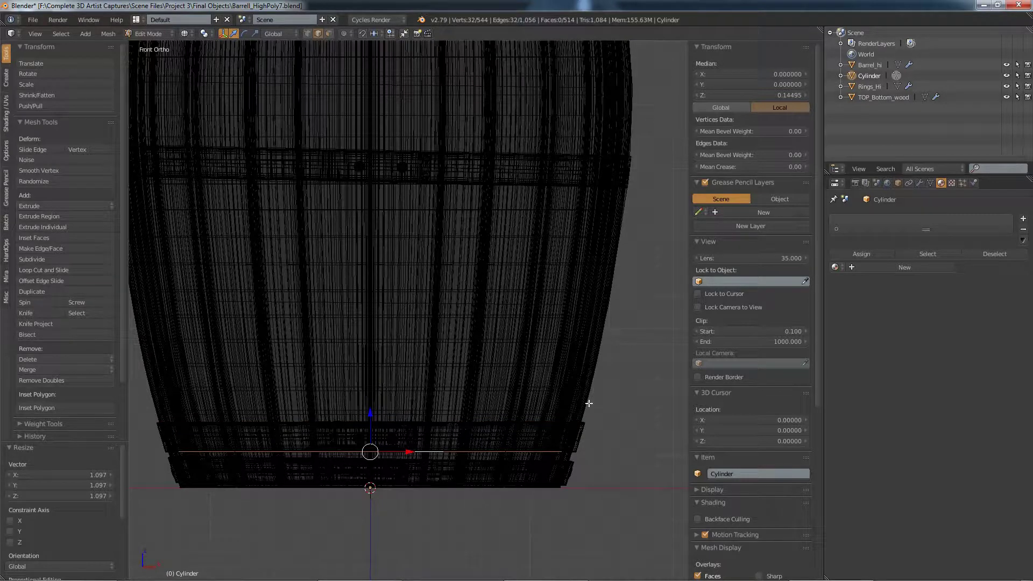
{"action": "key", "text": "s"}
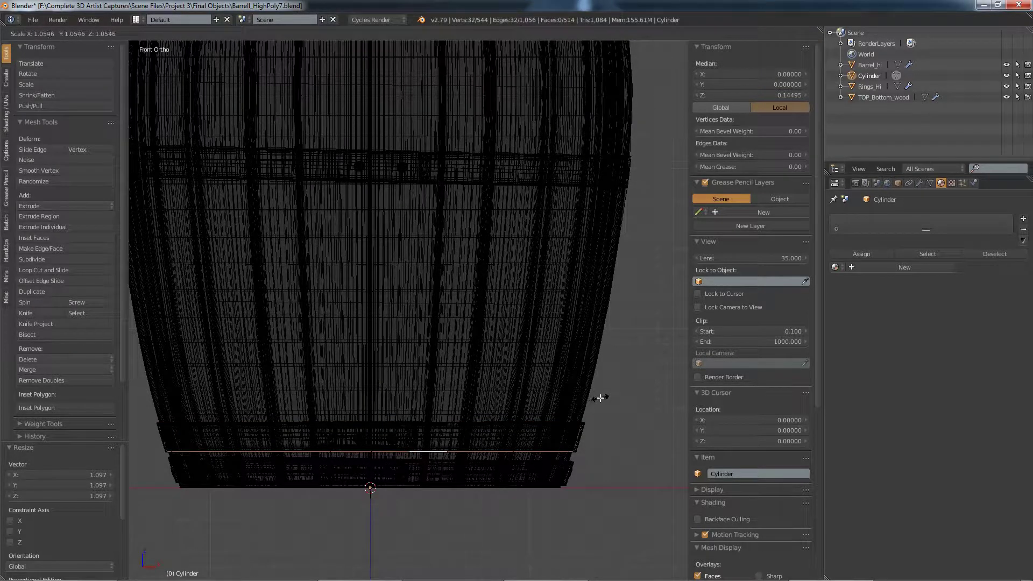
{"action": "left_click", "coordinate": [598, 398]}
{"action": "left_click", "coordinate": [503, 459], "text": "alt"}
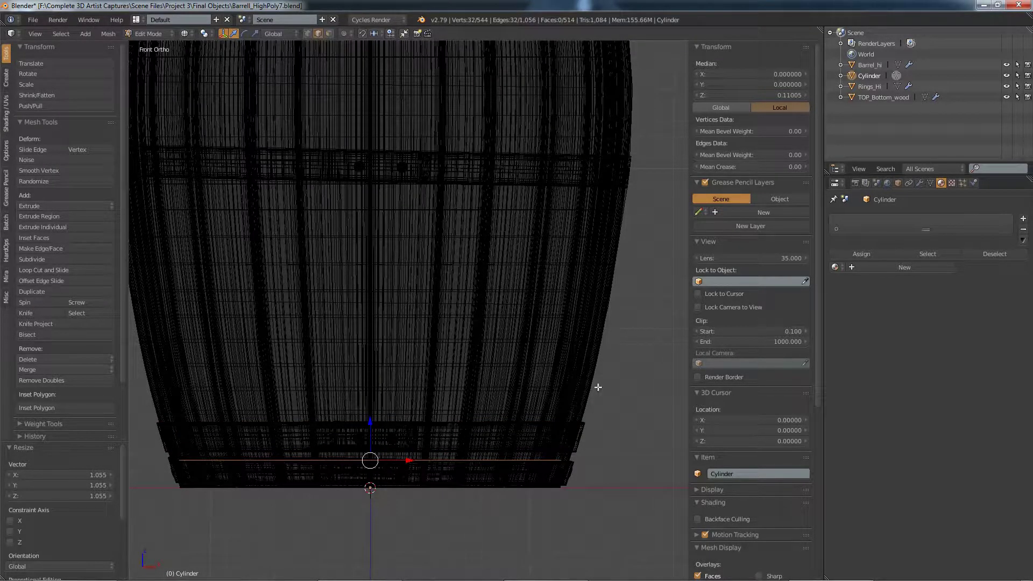
{"action": "key", "text": "s"}
{"action": "left_click", "coordinate": [611, 382]}
{"action": "key", "text": "r"}
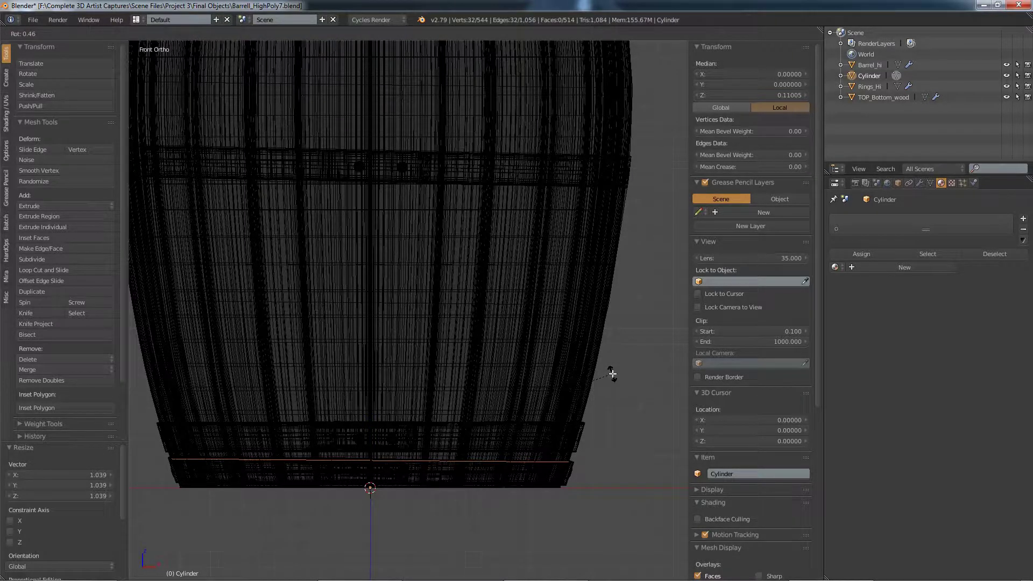
{"action": "left_click", "coordinate": [612, 374]}
Select the barrel's bottom and lowest edge loops.
{"action": "left_click", "coordinate": [444, 480], "text": "alt"}
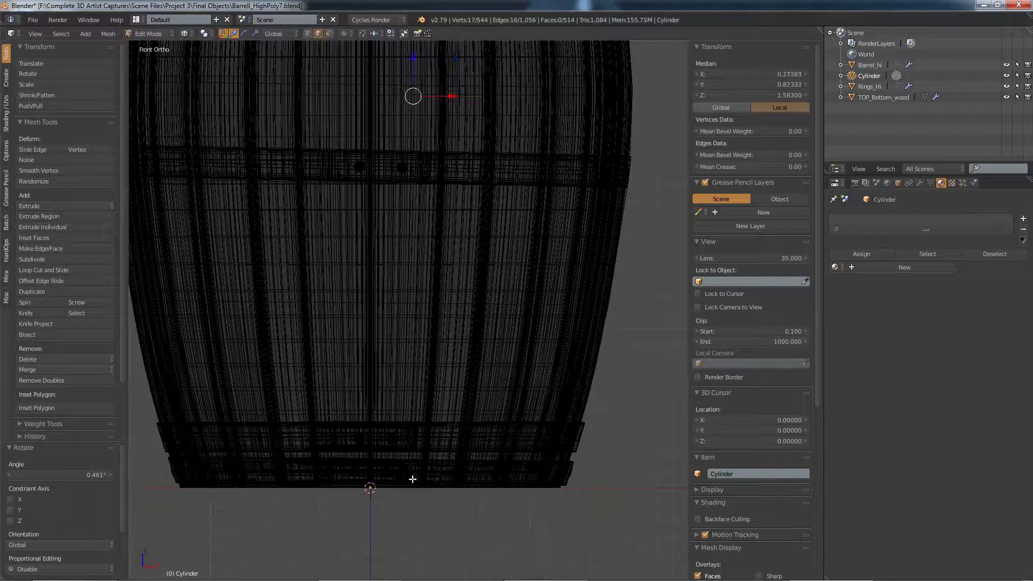
{"action": "right_click", "coordinate": [404, 483], "text": "alt"}
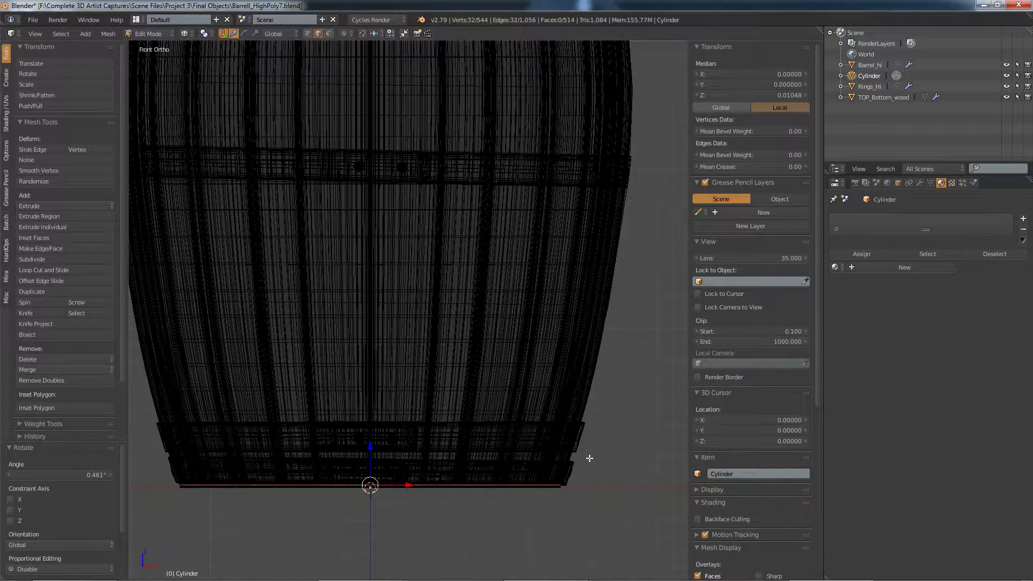
{"action": "right_click", "coordinate": [525, 488], "text": "alt"}
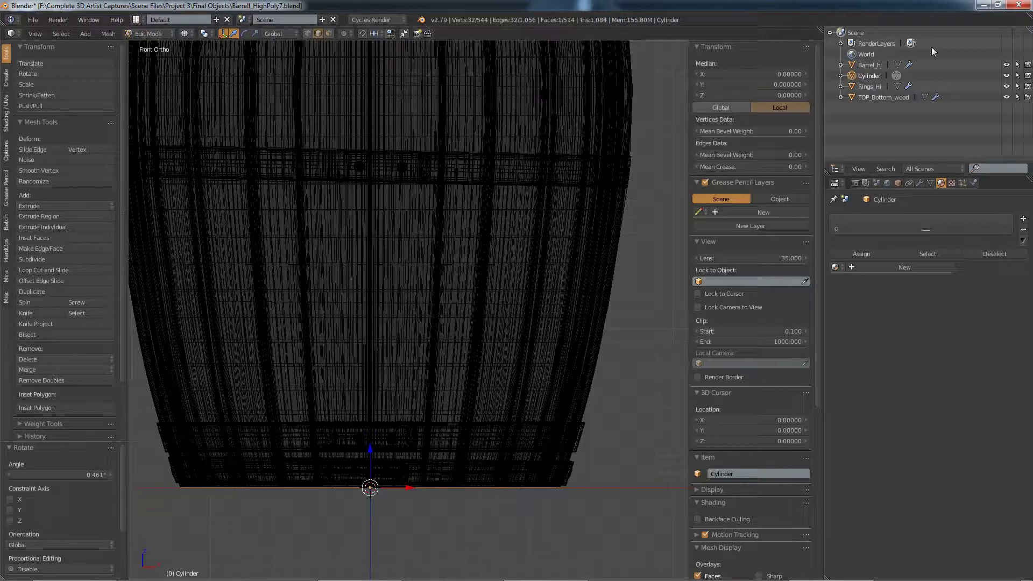
Hide Barrel_hi, Rings_Hi and TOP_Bottom_wood, and frame the low-poly barrel.
{"action": "left_click", "coordinate": [1006, 65]}
{"action": "left_click", "coordinate": [1006, 86]}
{"action": "left_click", "coordinate": [1006, 97]}
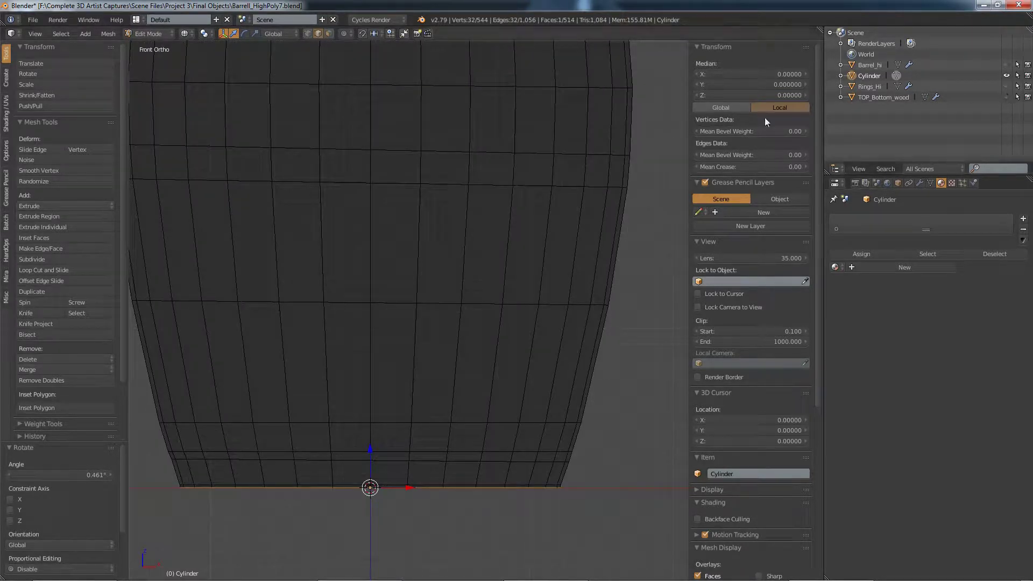
{"action": "scroll", "coordinate": [564, 185], "scroll_direction": "down", "scroll_amount": 5}
{"action": "key", "text": "Home"}
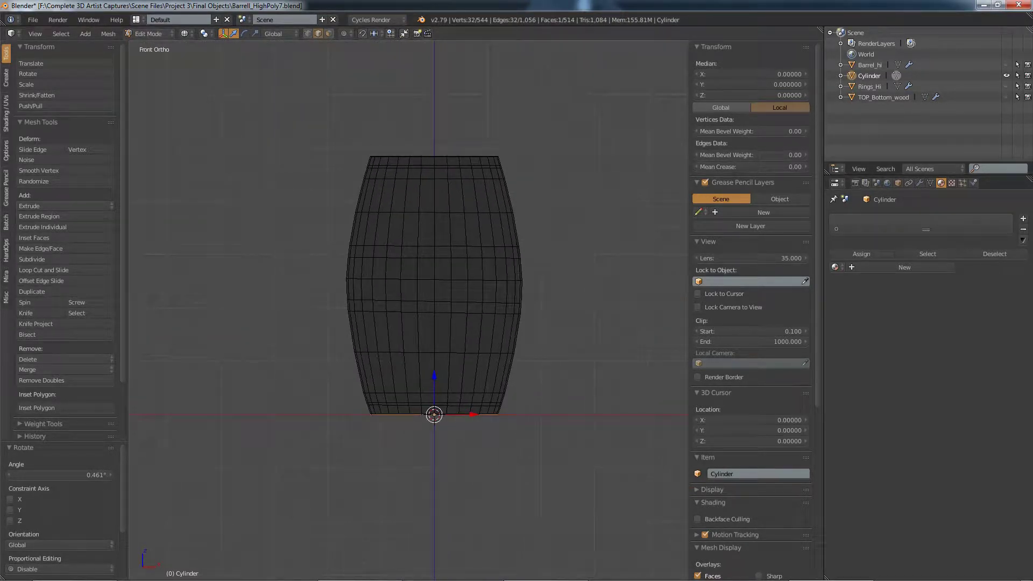
{"action": "scroll", "coordinate": [434, 325], "scroll_direction": "down", "scroll_amount": 3, "text": "shift"}
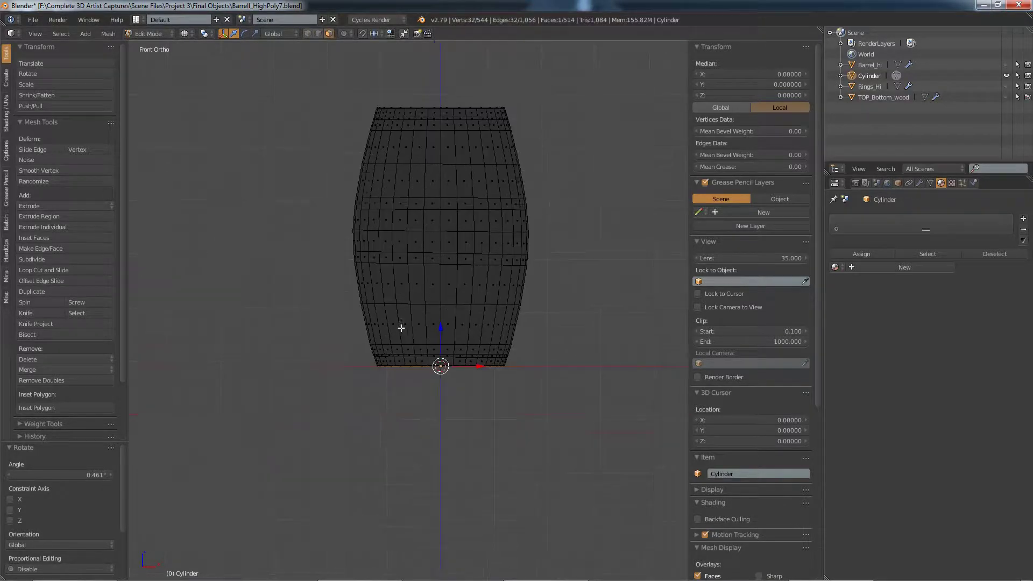
{"action": "scroll", "coordinate": [394, 363], "scroll_direction": "up", "scroll_amount": 2, "text": "shift"}
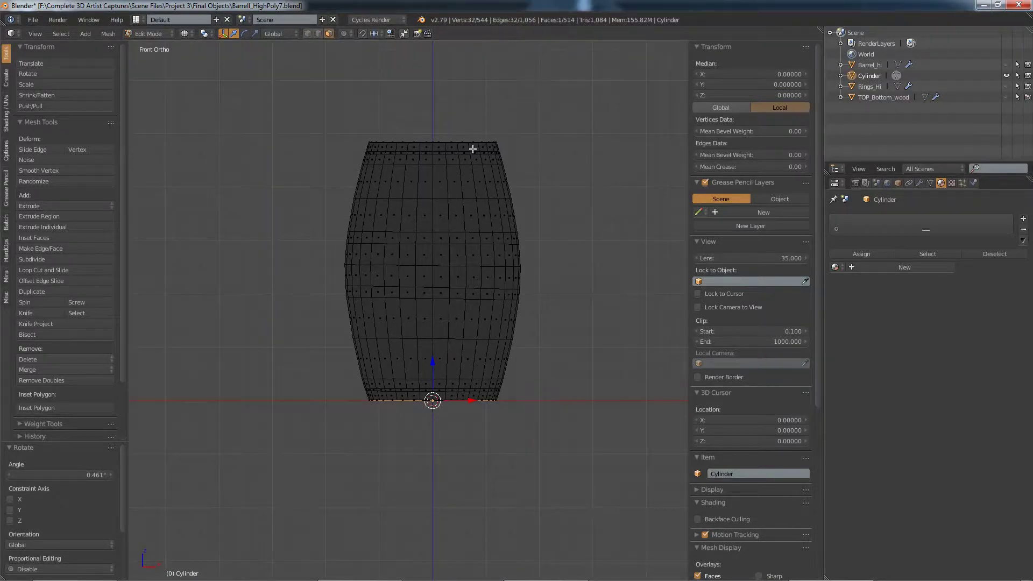
{"action": "middle_click_drag", "start_coordinate": [473, 148], "coordinate": [464, 264], "text": "shift"}
Box-select the upper-middle, lower-middle and bottom hoop bands, excluding the bottom edge vertices.
{"action": "key", "text": "b"}
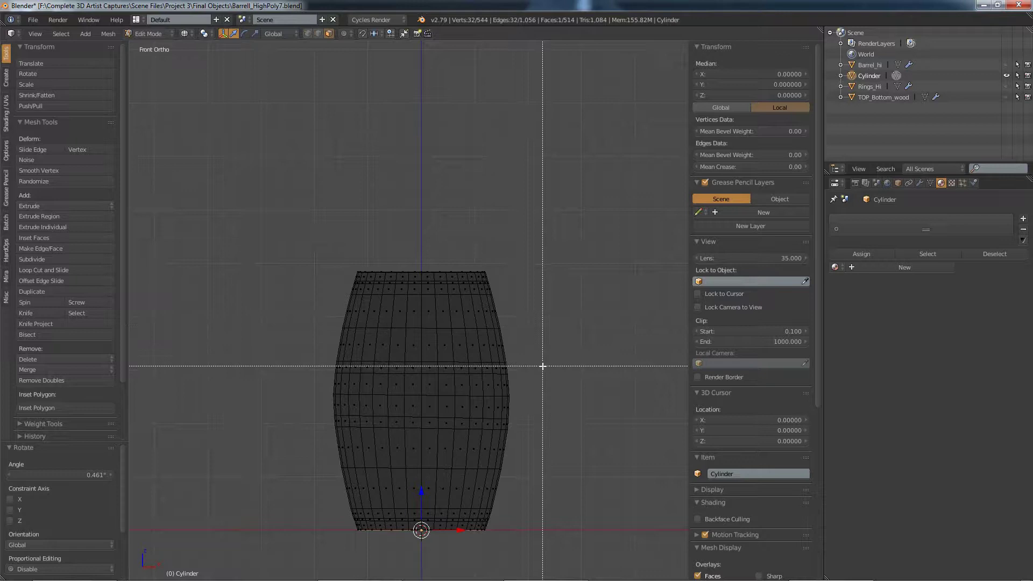
{"action": "left_click_drag", "start_coordinate": [543, 364], "coordinate": [267, 367]}
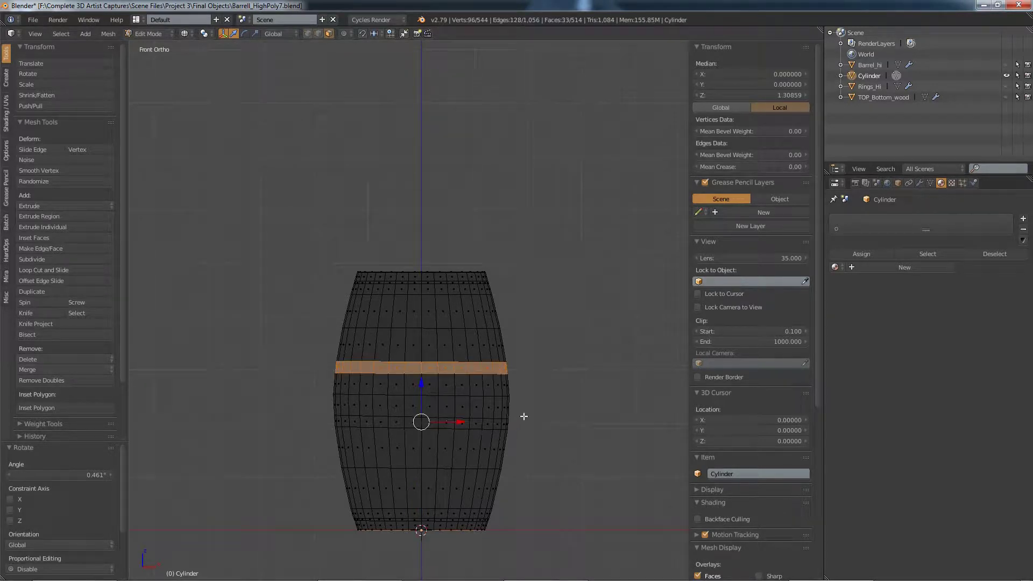
{"action": "key", "text": "b"}
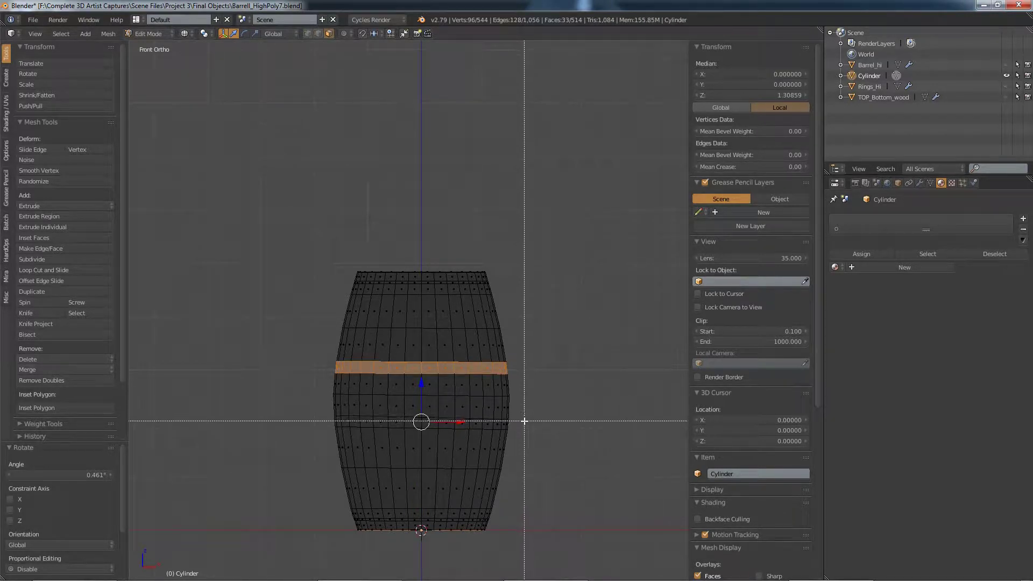
{"action": "left_click_drag", "start_coordinate": [524, 421], "coordinate": [353, 429]}
{"action": "key", "text": "b"}
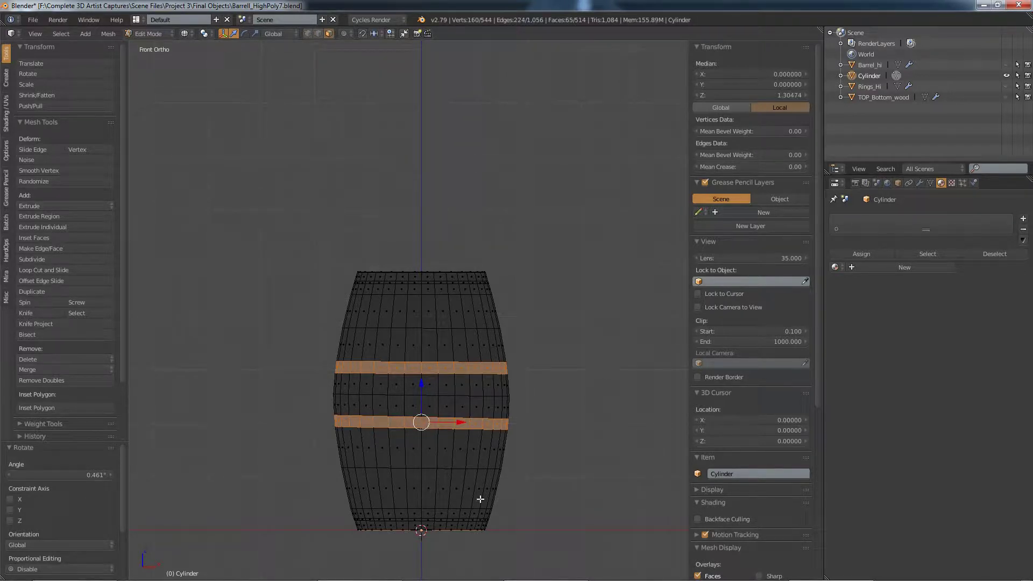
{"action": "key", "text": "b"}
{"action": "left_click_drag", "start_coordinate": [500, 510], "coordinate": [334, 515]}
{"action": "key", "text": "b"}
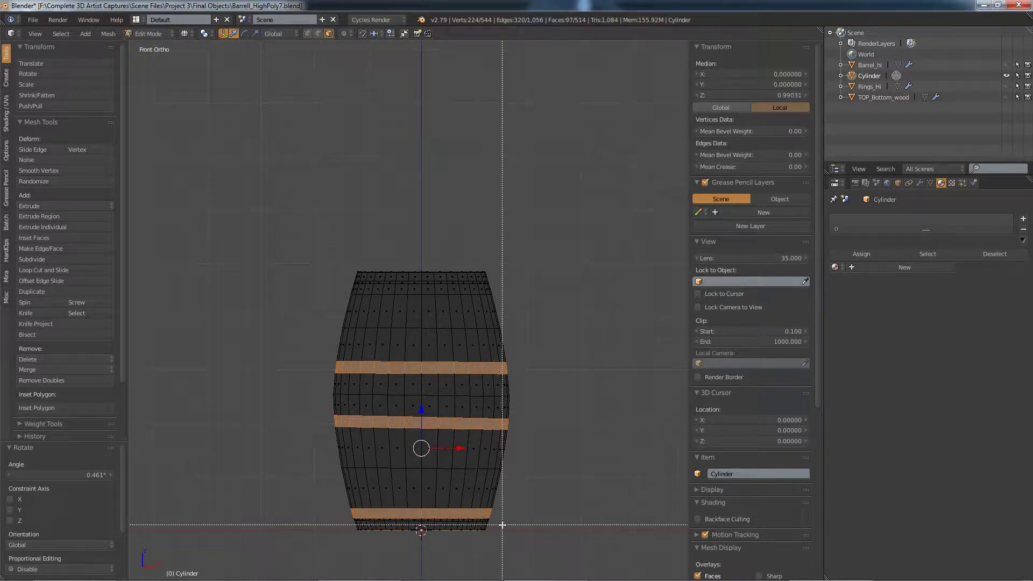
{"action": "left_click_drag", "start_coordinate": [501, 524], "coordinate": [305, 527]}
{"action": "key", "text": "b"}
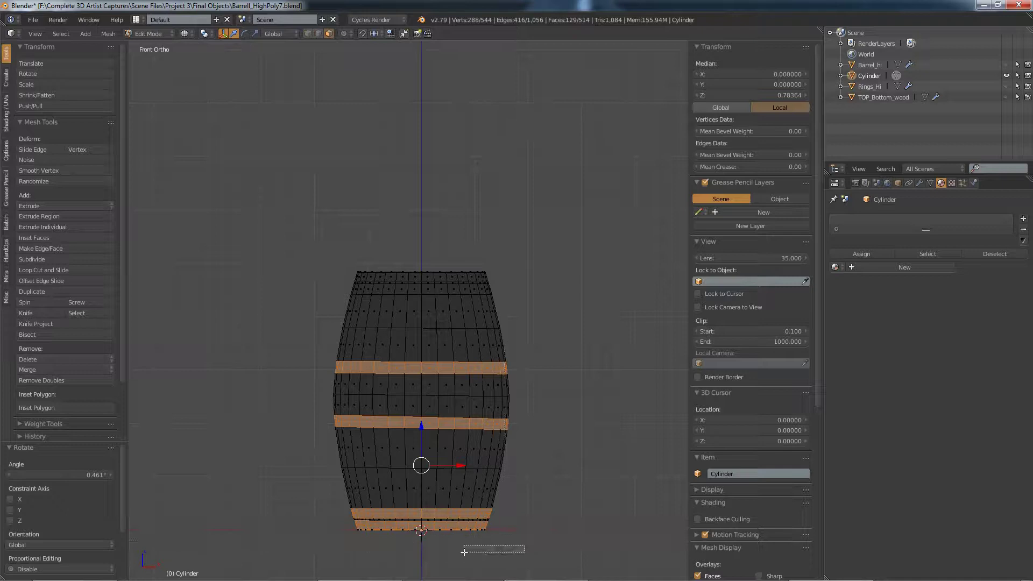
{"action": "middle_click_drag", "start_coordinate": [524, 547], "coordinate": [330, 527]}
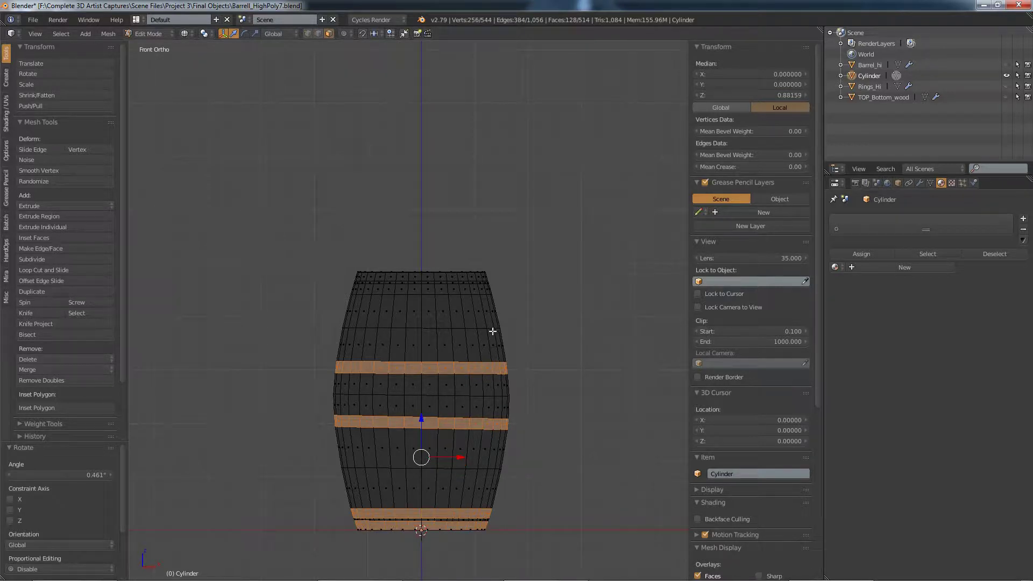
Add the top rim band and top edge band to the face selection.
{"action": "key", "text": "b"}
{"action": "left_click_drag", "start_coordinate": [513, 291], "coordinate": [329, 284]}
{"action": "key", "text": "b"}
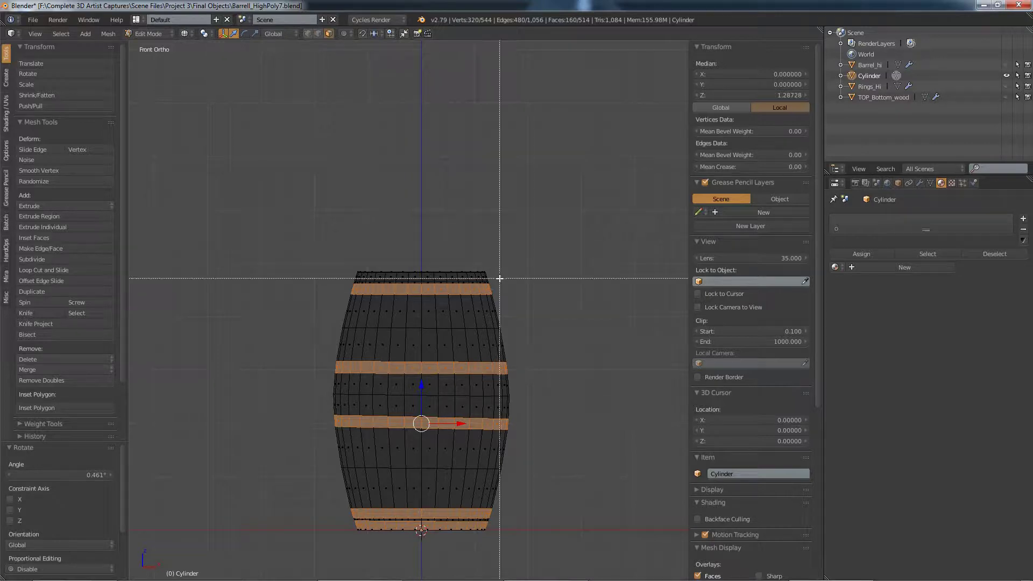
{"action": "left_click_drag", "start_coordinate": [500, 278], "coordinate": [309, 275]}
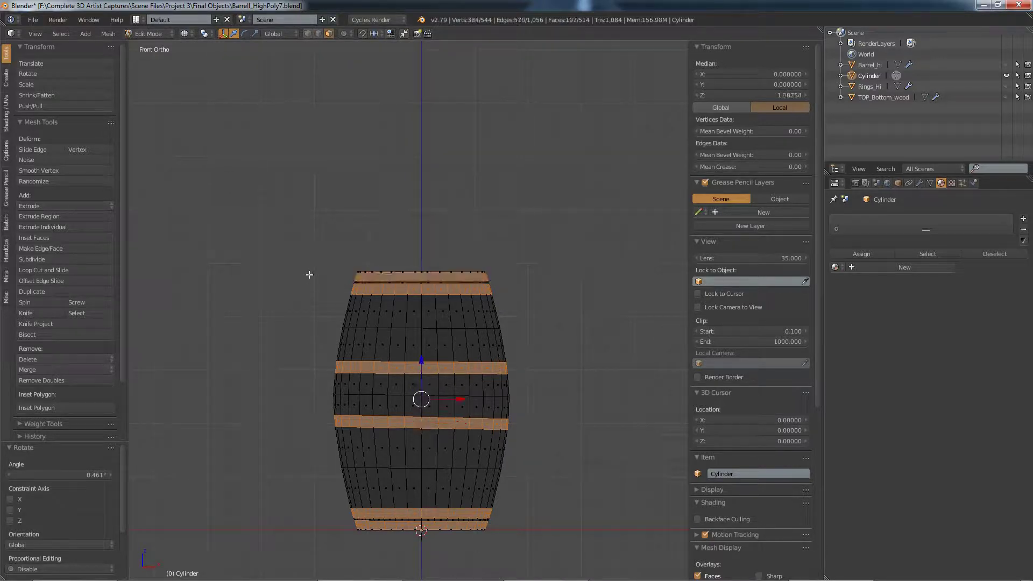
{"action": "middle_click_drag", "start_coordinate": [528, 332], "coordinate": [453, 305]}
Unhide Barrel_hi, Rings_Hi and TOP_Bottom_wood, and switch the viewport to solid shading.
{"action": "scroll", "coordinate": [453, 305], "scroll_direction": "up", "scroll_amount": 5}
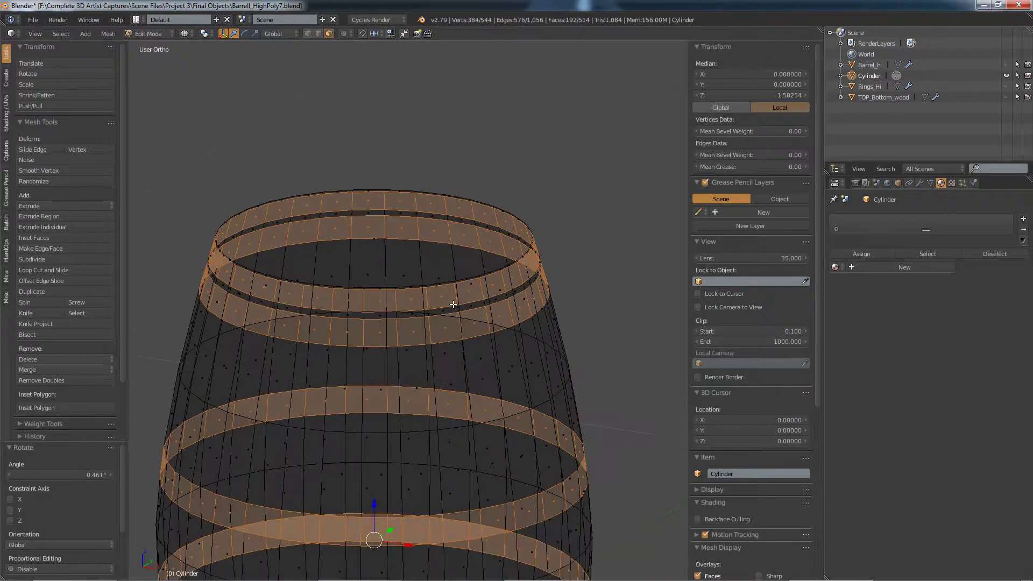
{"action": "left_click", "coordinate": [1006, 64]}
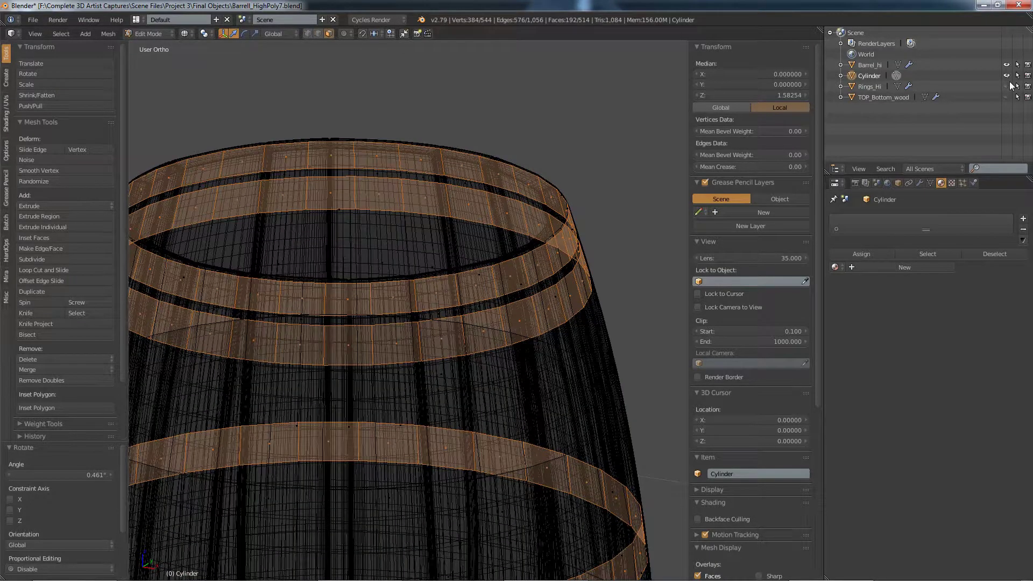
{"action": "left_click", "coordinate": [1006, 86]}
{"action": "left_click", "coordinate": [1006, 96]}
{"action": "left_click", "coordinate": [185, 34]}
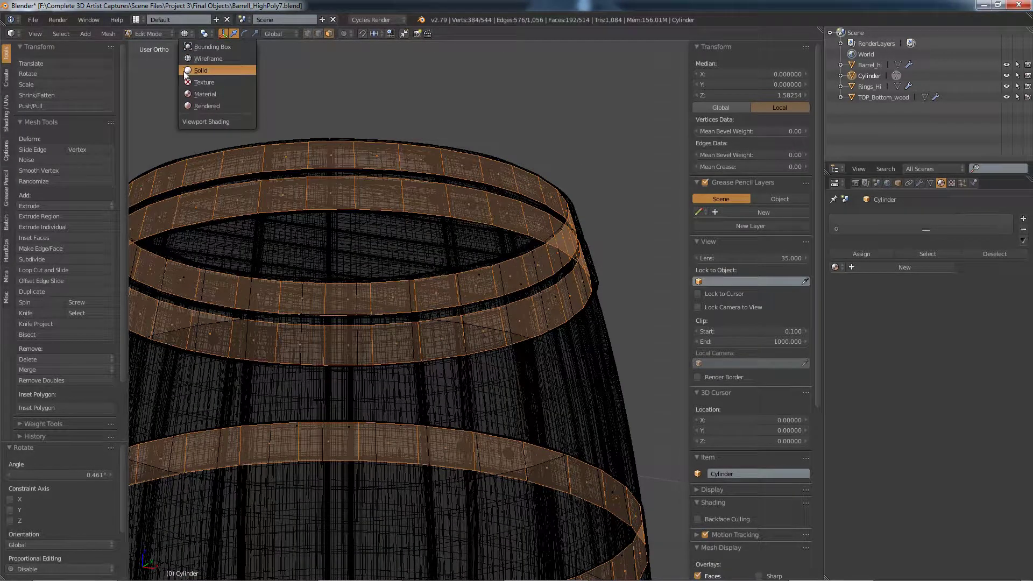
{"action": "left_click", "coordinate": [200, 70]}
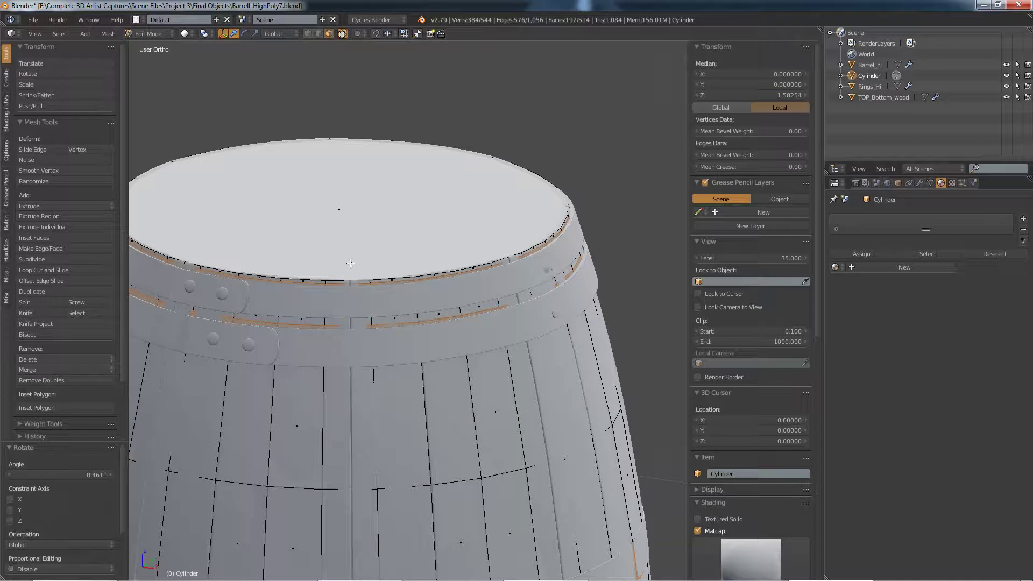
Extrude the hoop bands along their normals with offset -0.025 so they stand proud.
{"action": "left_click", "coordinate": [56, 206]}
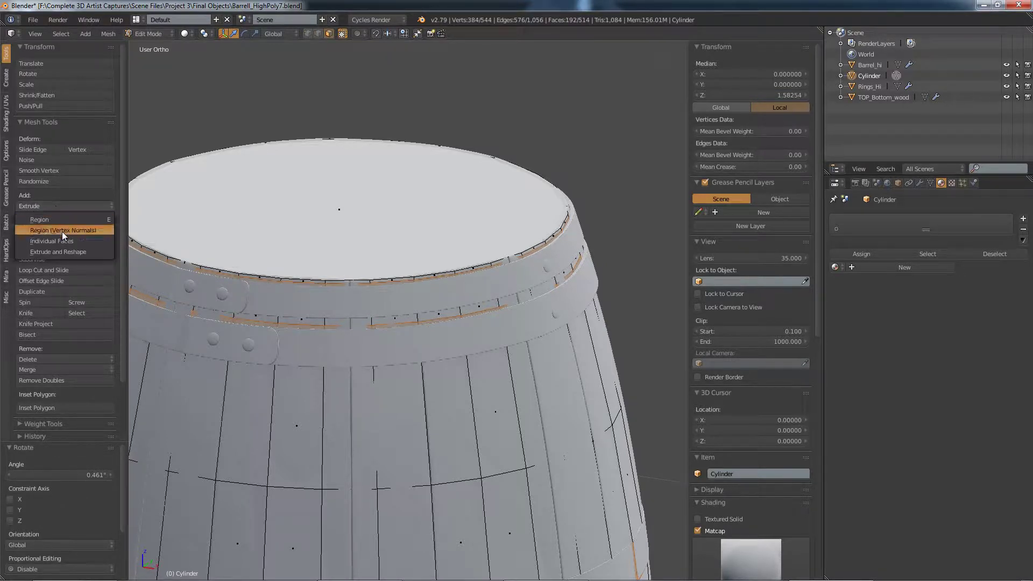
{"action": "left_click", "coordinate": [62, 231]}
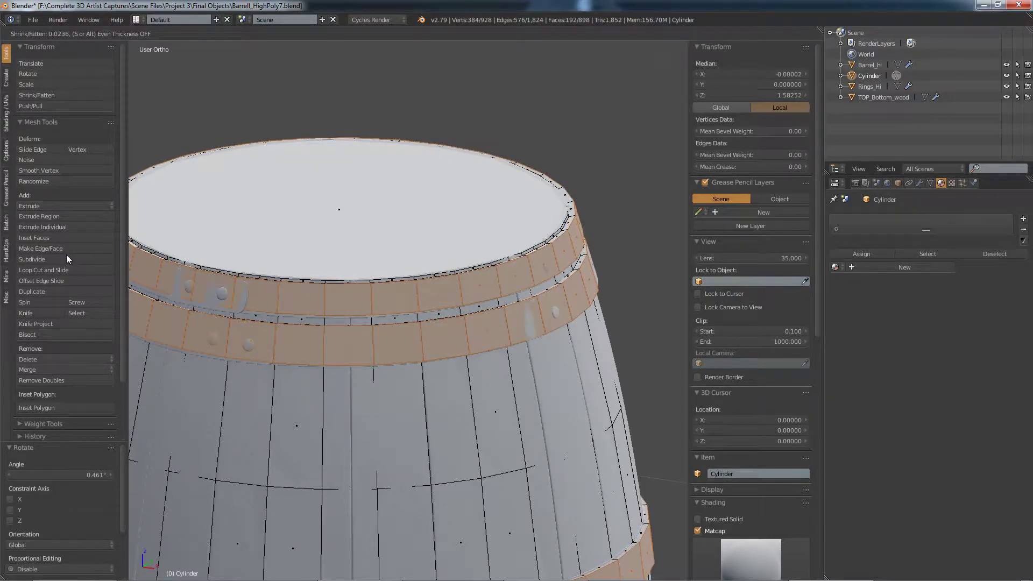
{"action": "left_click", "coordinate": [67, 256]}
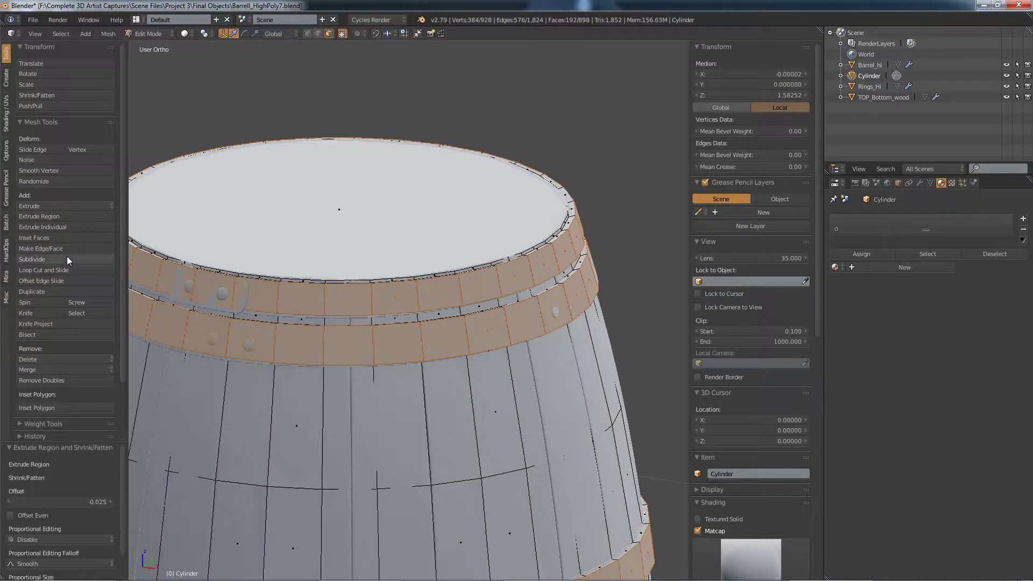
{"action": "scroll", "coordinate": [463, 291], "scroll_direction": "down", "scroll_amount": 5}
{"action": "scroll", "coordinate": [463, 291], "scroll_direction": "up", "scroll_amount": 5}
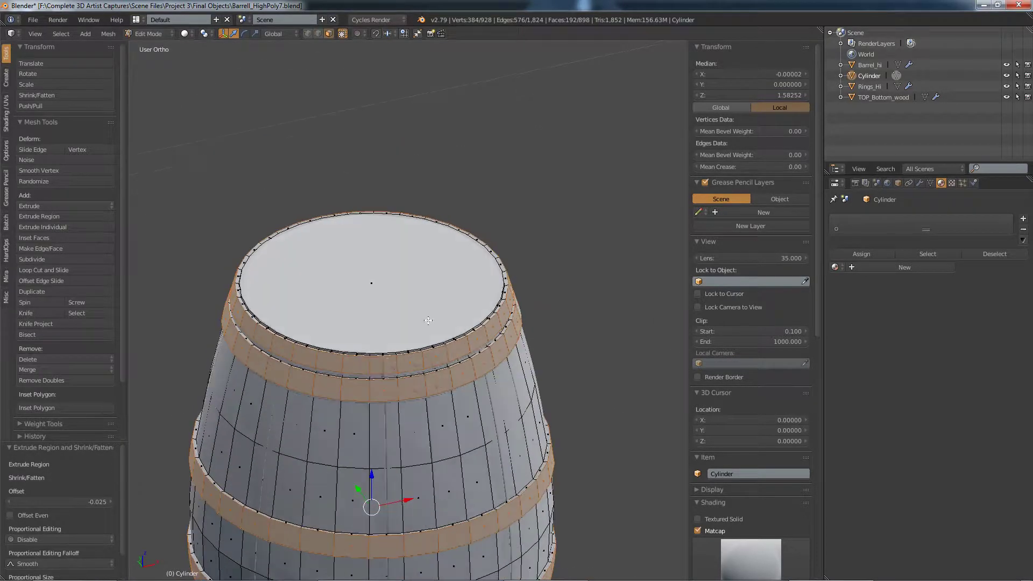
{"action": "scroll", "coordinate": [440, 344], "scroll_direction": "down", "scroll_amount": 6}
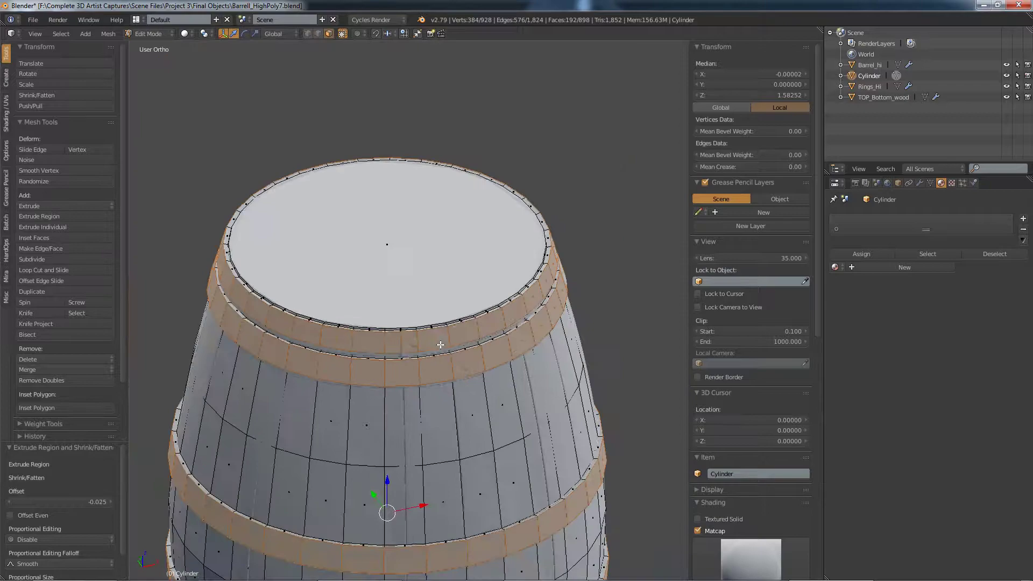
{"action": "middle_click_drag", "start_coordinate": [533, 446], "coordinate": [470, 330]}
Inset the top cap to 0.907, extrude it down, and widen the recessed cap to 1.053.
{"action": "left_click", "coordinate": [423, 112]}
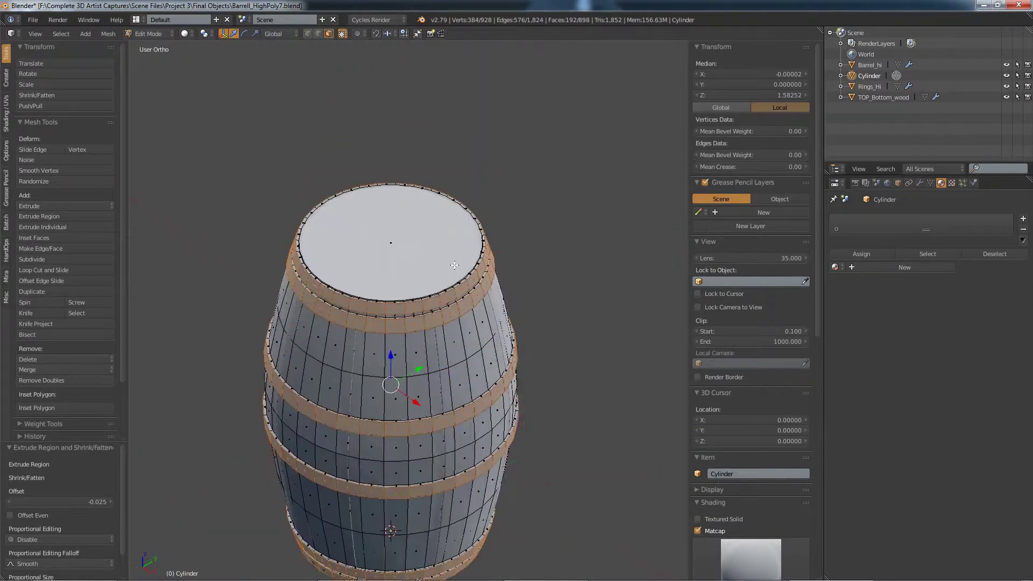
{"action": "key", "text": "KP_Decimal"}
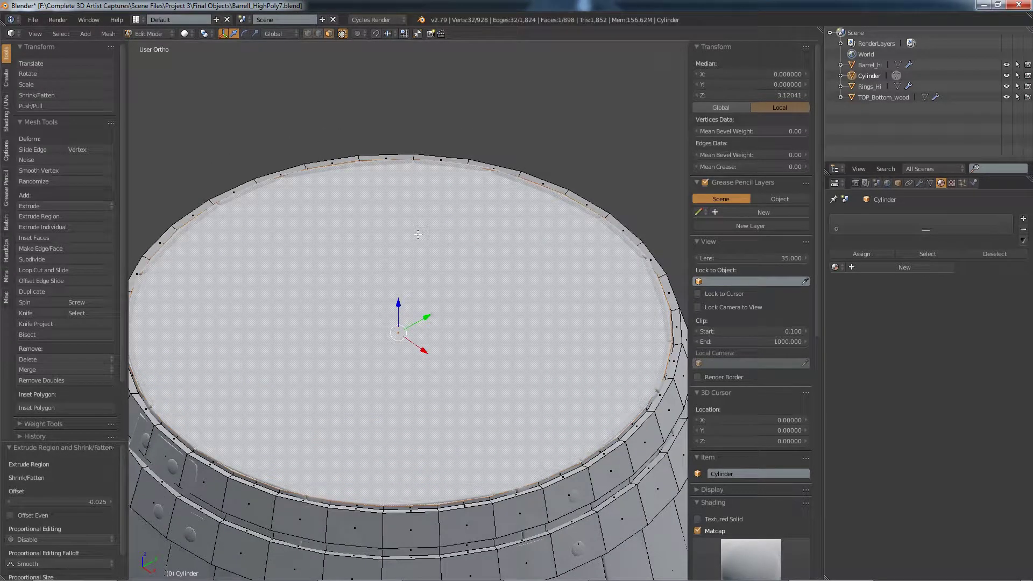
{"action": "key", "text": "e"}
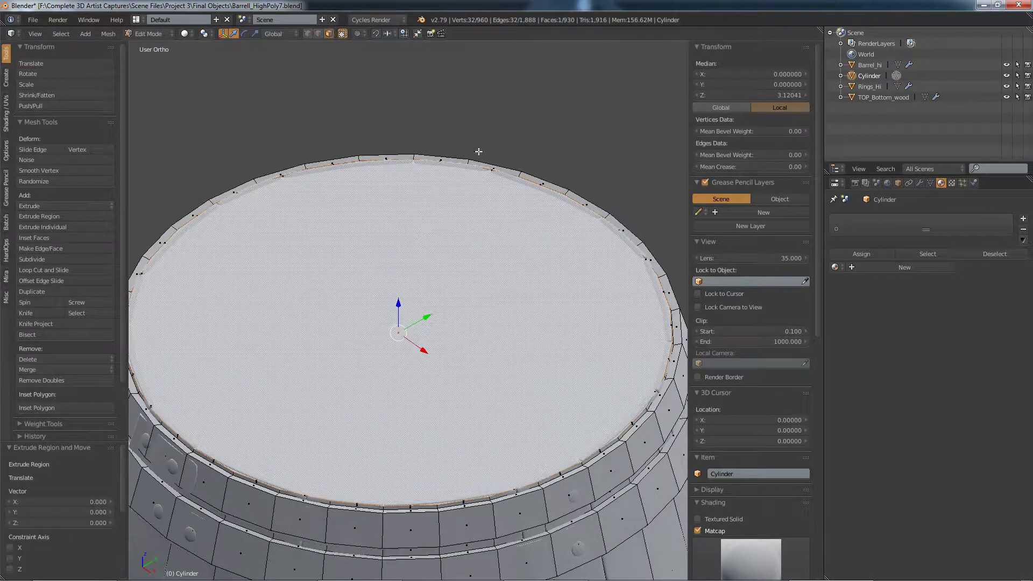
{"action": "key", "text": "s"}
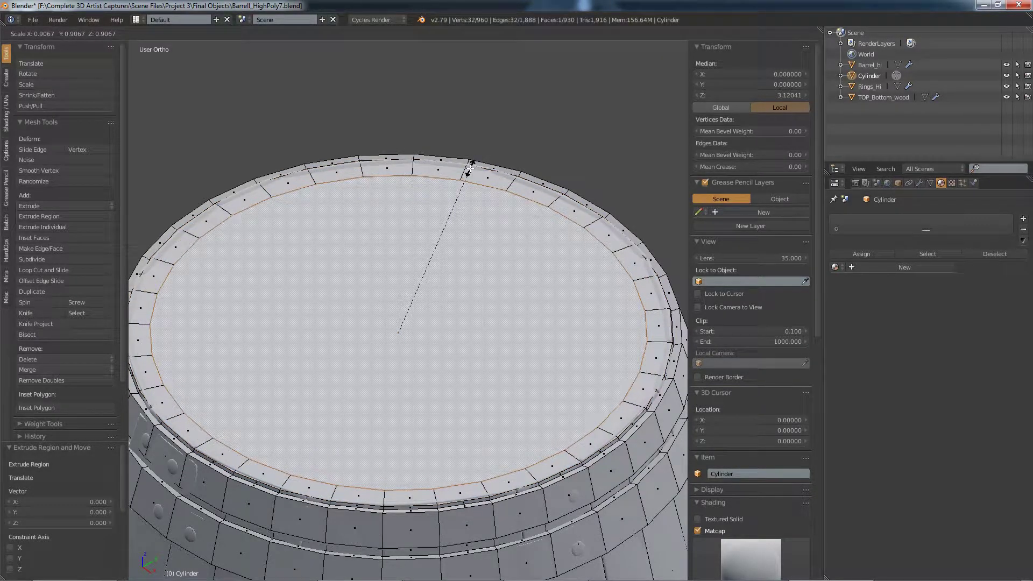
{"action": "left_click", "coordinate": [471, 168]}
{"action": "key", "text": "e"}
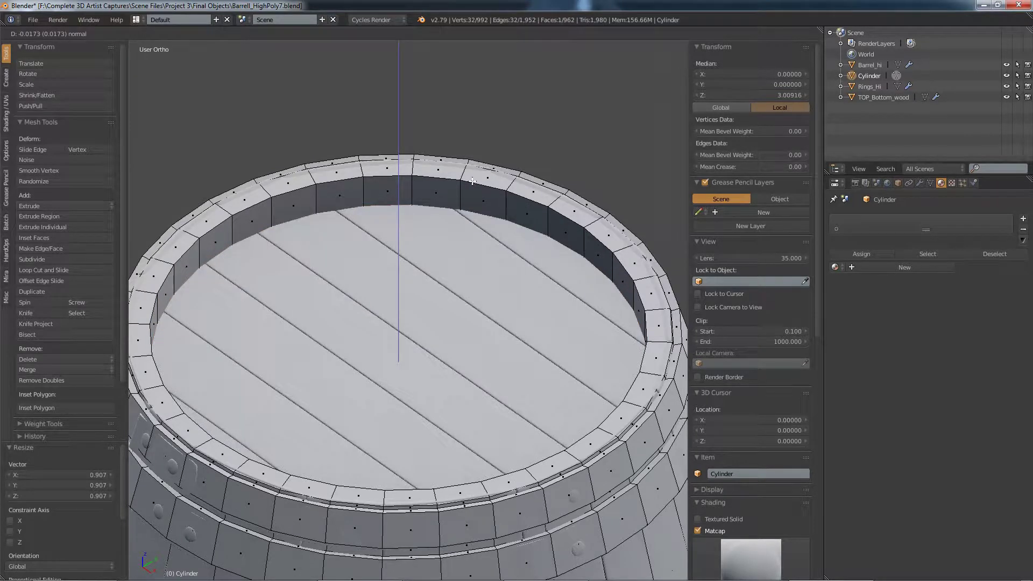
{"action": "left_click", "coordinate": [472, 180]}
{"action": "key", "text": "s"}
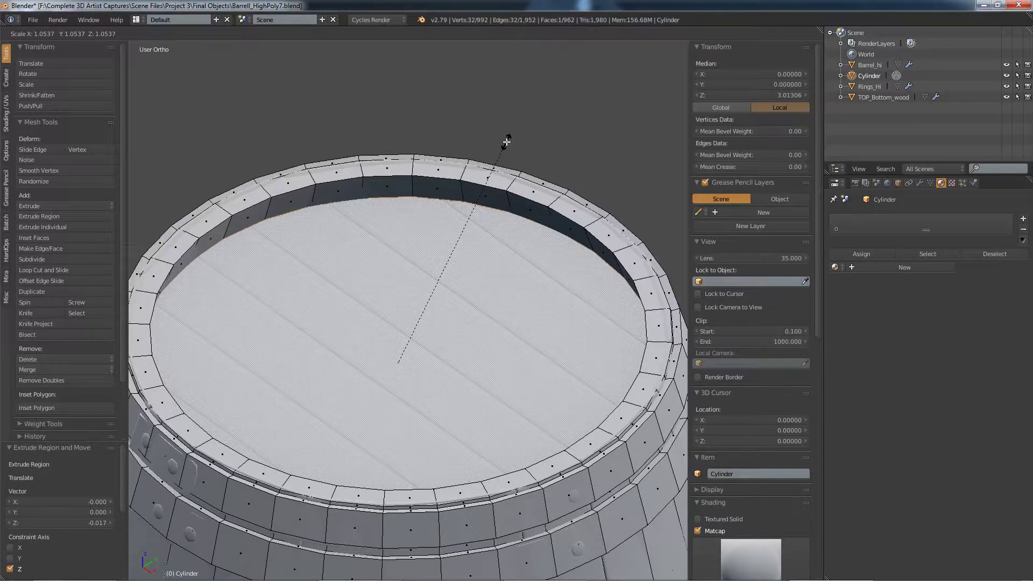
{"action": "left_click", "coordinate": [506, 141]}
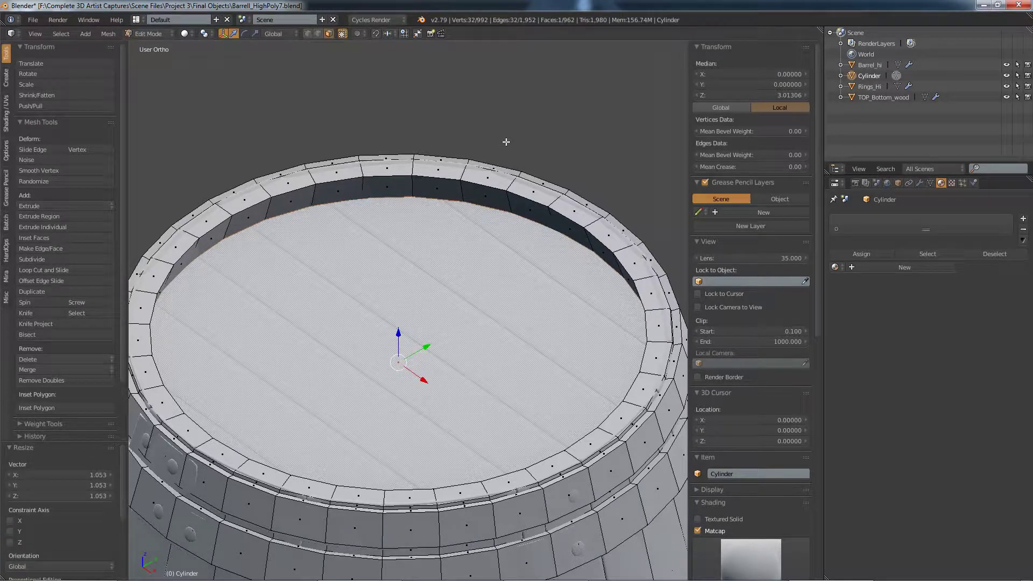
Enlarge the top rim edge loop to 1.008 and lower it slightly along Z.
{"action": "right_click", "coordinate": [524, 197], "text": "alt"}
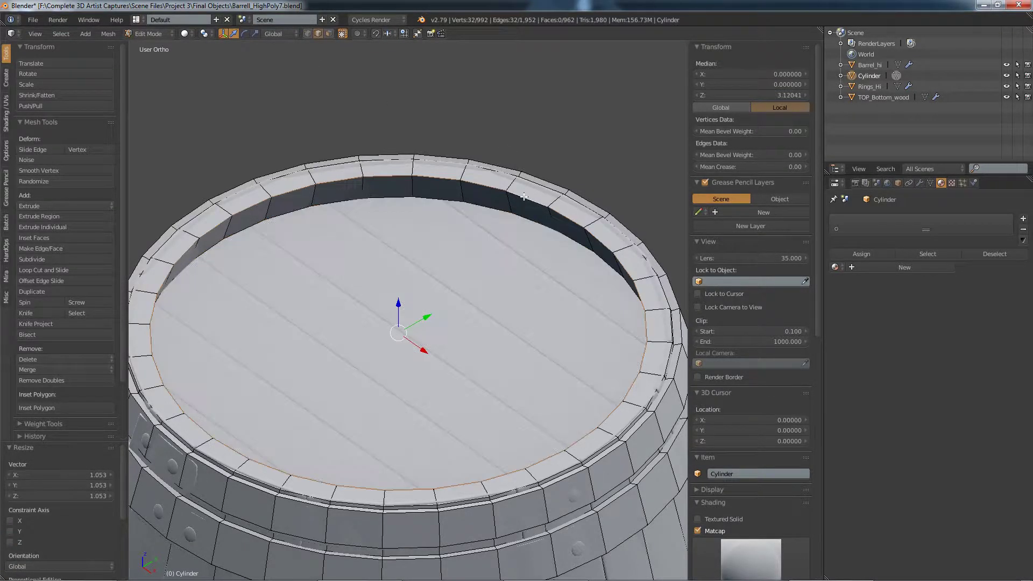
{"action": "key", "text": "s"}
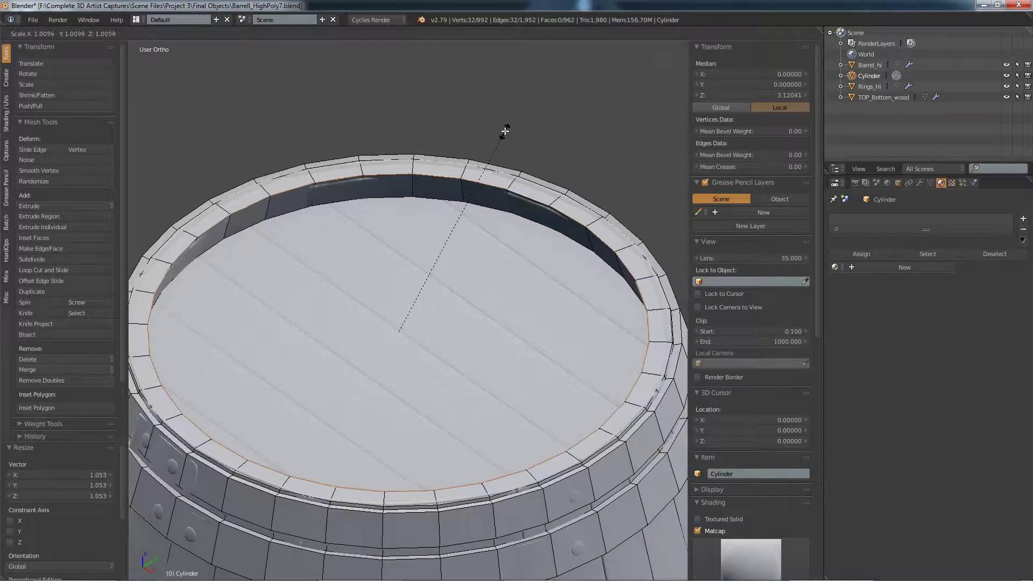
{"action": "left_click", "coordinate": [506, 133]}
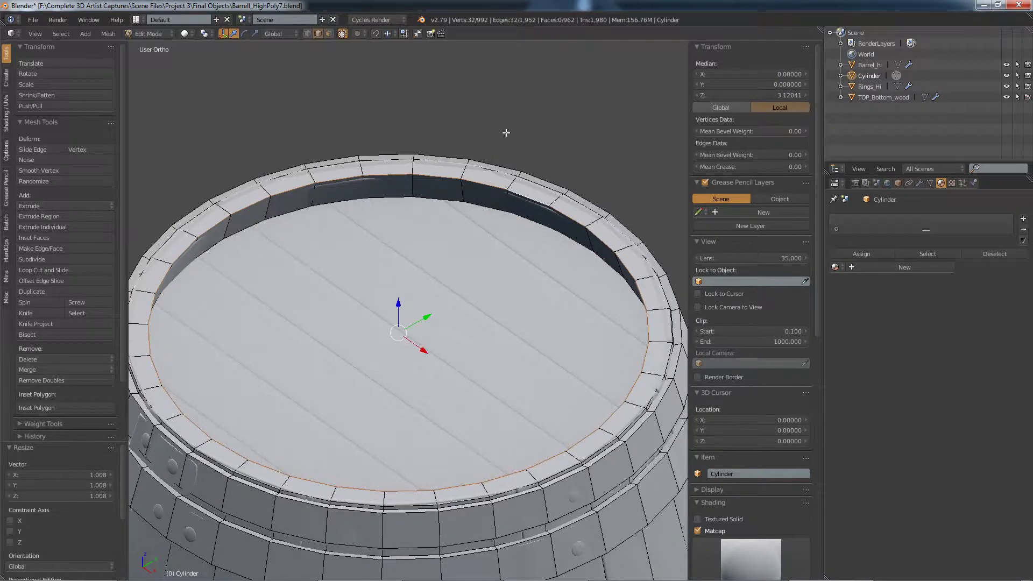
{"action": "middle_click_drag", "start_coordinate": [516, 305], "coordinate": [403, 301]}
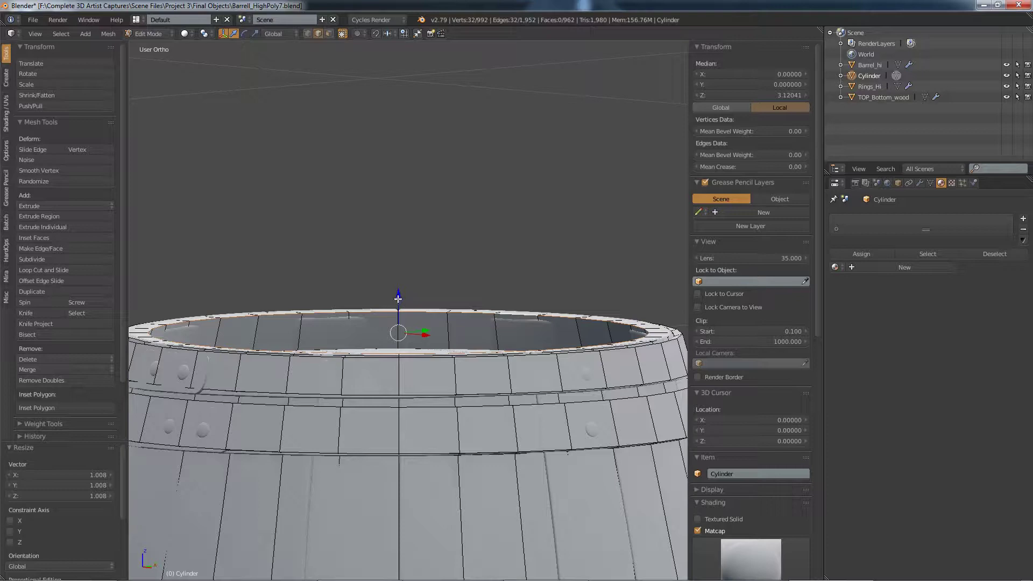
{"action": "left_click_drag", "start_coordinate": [398, 298], "coordinate": [398, 304]}
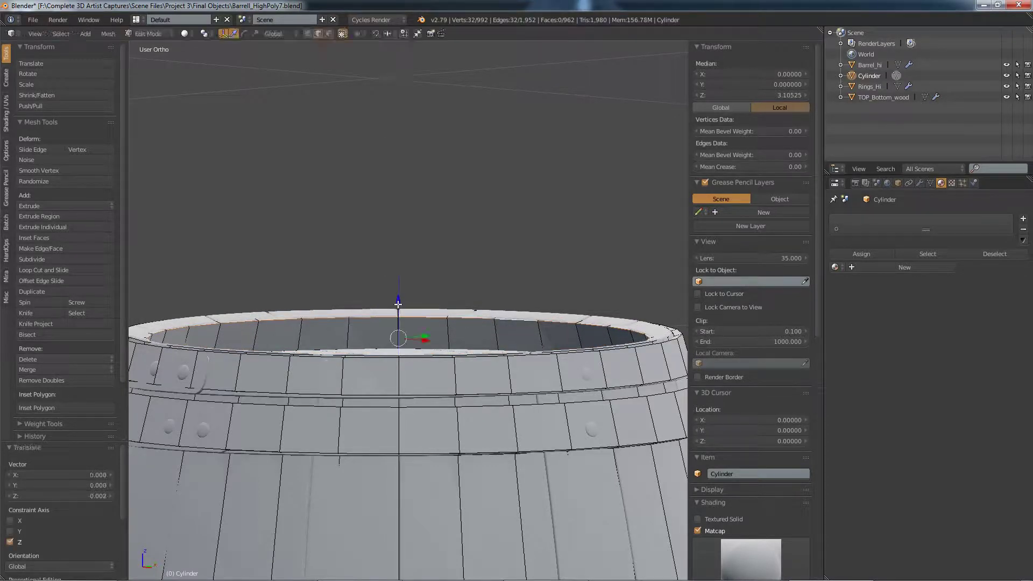
{"action": "scroll", "coordinate": [398, 304], "scroll_direction": "down", "scroll_amount": 5}
{"action": "middle_click_drag", "start_coordinate": [398, 304], "coordinate": [479, 262]}
{"action": "scroll", "coordinate": [403, 247], "scroll_direction": "down", "scroll_amount": 2}
Extrude the bottom cap face, shrink it to 0.926, and extrude it again in place.
{"action": "left_click", "coordinate": [328, 34]}
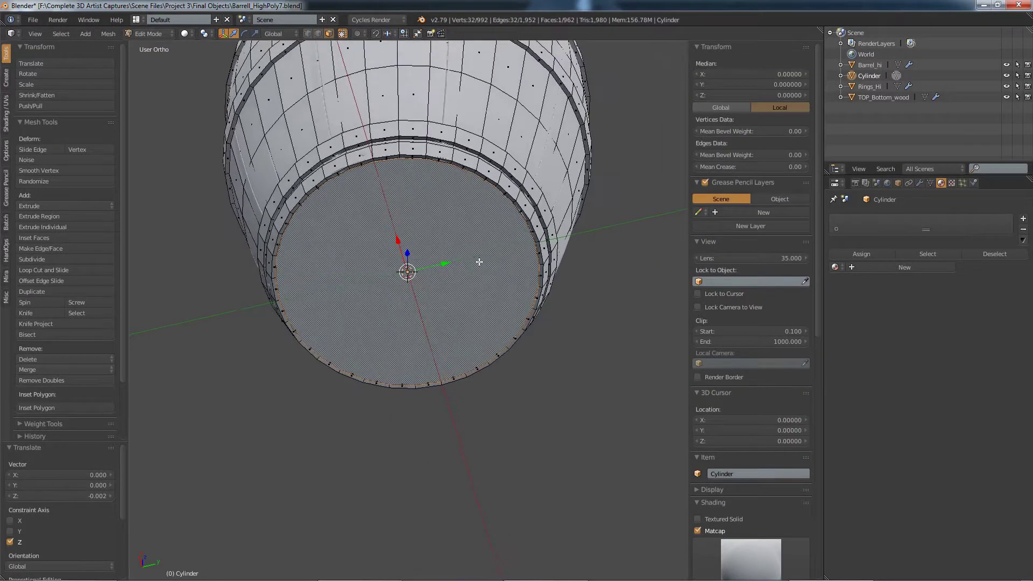
{"action": "scroll", "coordinate": [422, 238], "scroll_direction": "up", "scroll_amount": 3}
{"action": "key", "text": "e"}
{"action": "right_click", "coordinate": [424, 241]}
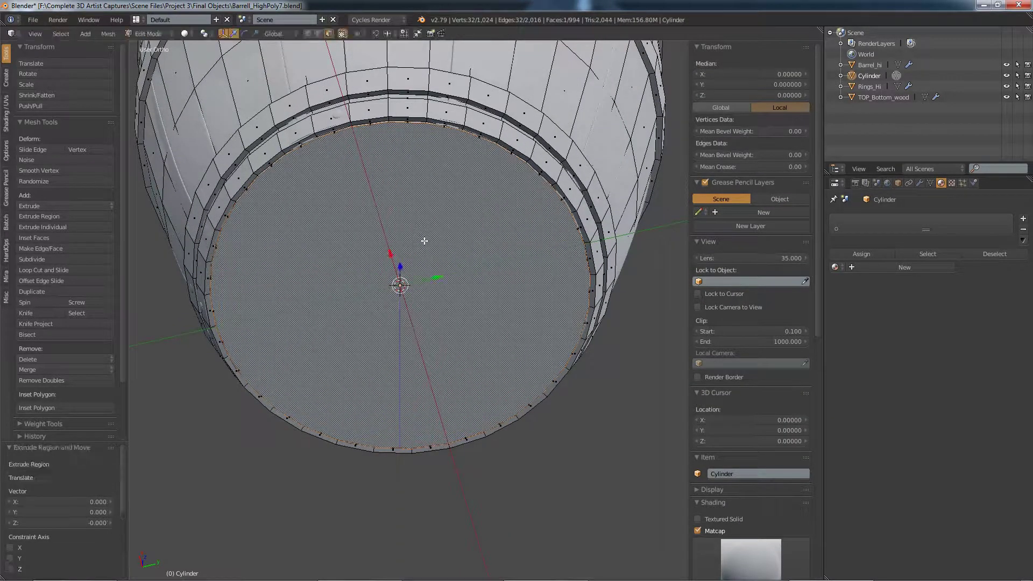
{"action": "key", "text": "s"}
{"action": "left_click", "coordinate": [460, 206]}
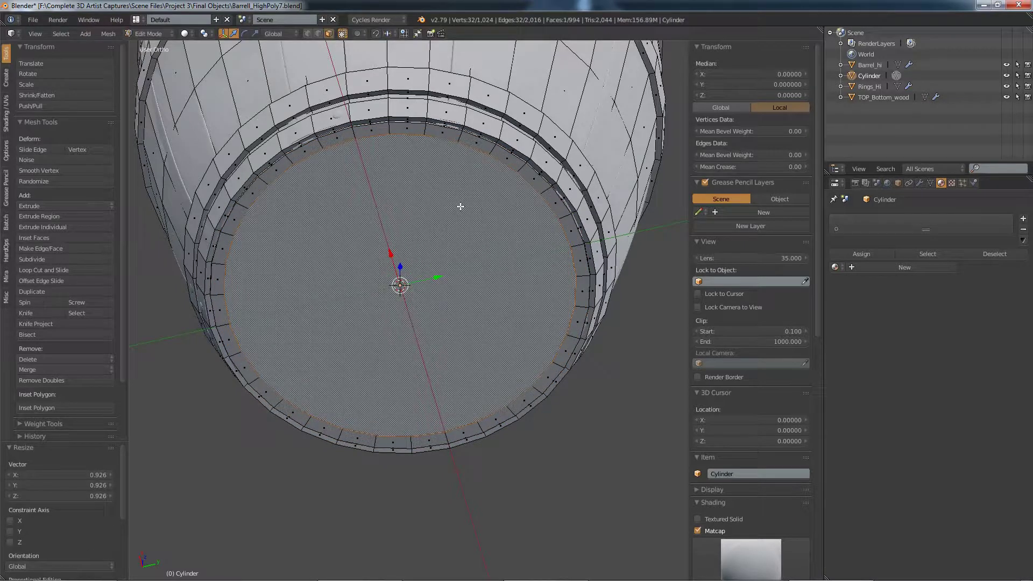
{"action": "key", "text": "e"}
{"action": "right_click", "coordinate": [461, 207]}
Adjust the bottom cap's height along Z and scale it to 1.016.
{"action": "middle_click_drag", "start_coordinate": [416, 276], "coordinate": [400, 253]}
{"action": "key", "text": "g"}
{"action": "key", "text": "z"}
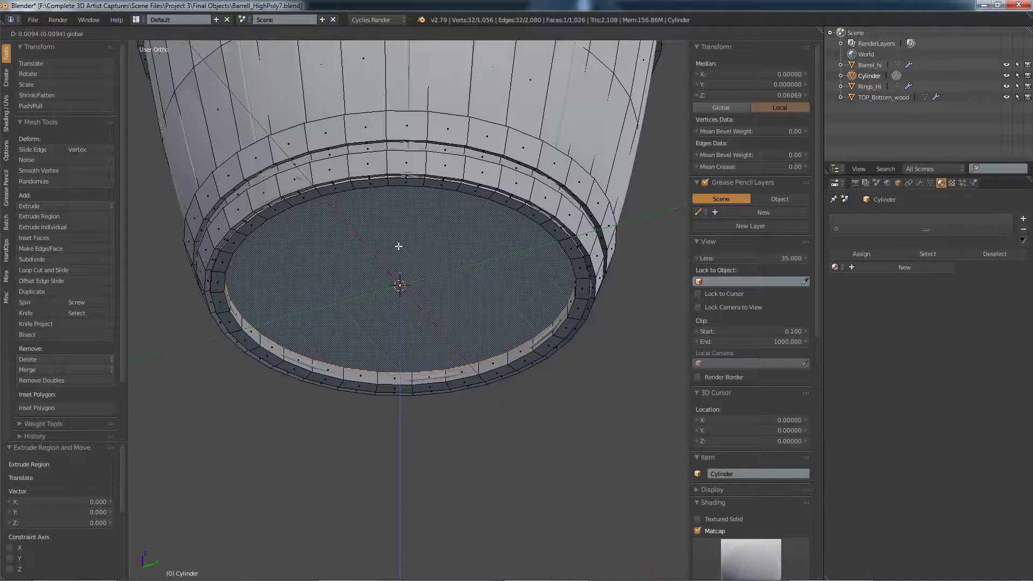
{"action": "left_click", "coordinate": [398, 249]}
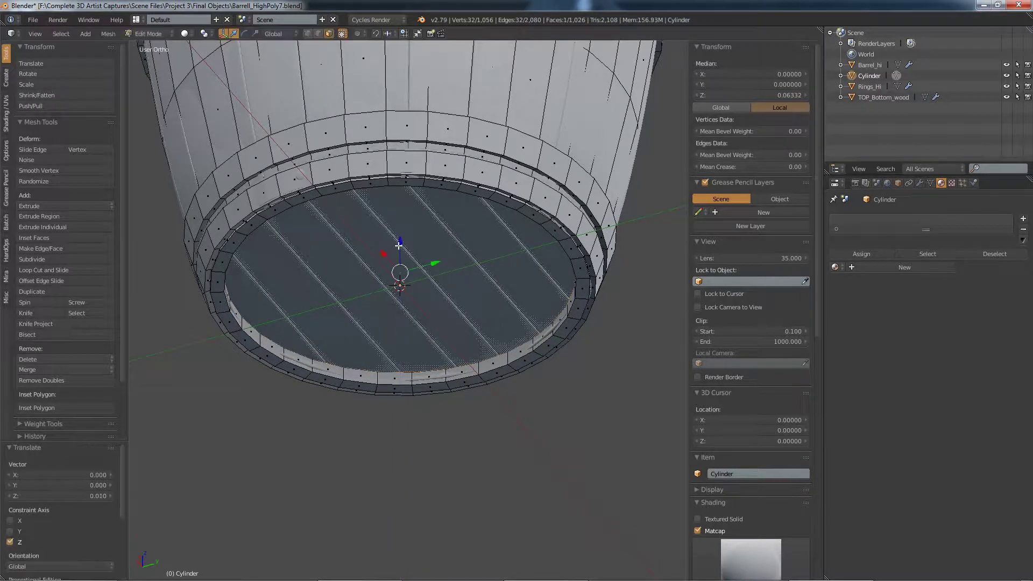
{"action": "scroll", "coordinate": [402, 280], "scroll_direction": "up", "scroll_amount": 2}
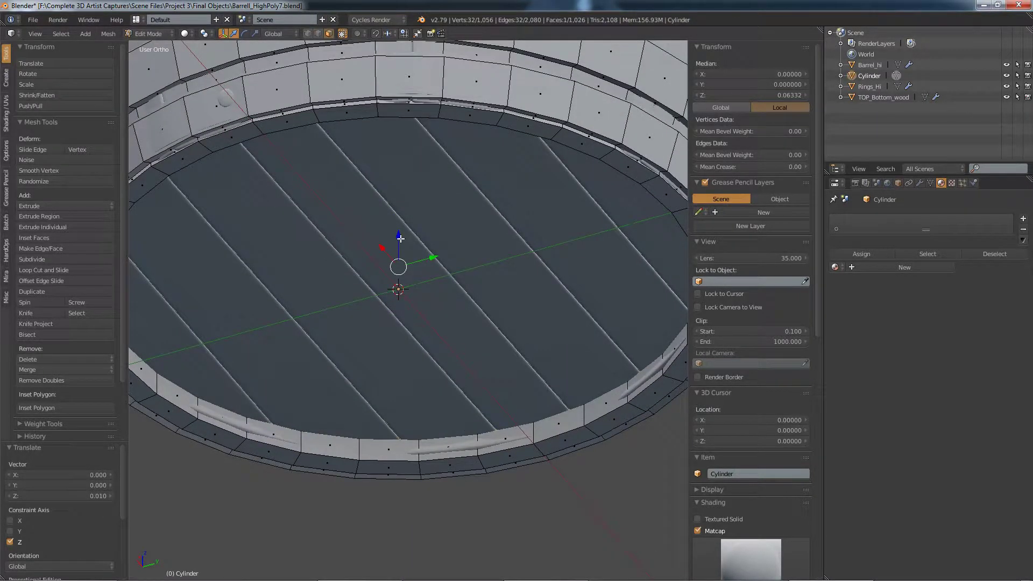
{"action": "left_click_drag", "start_coordinate": [401, 238], "coordinate": [422, 246]}
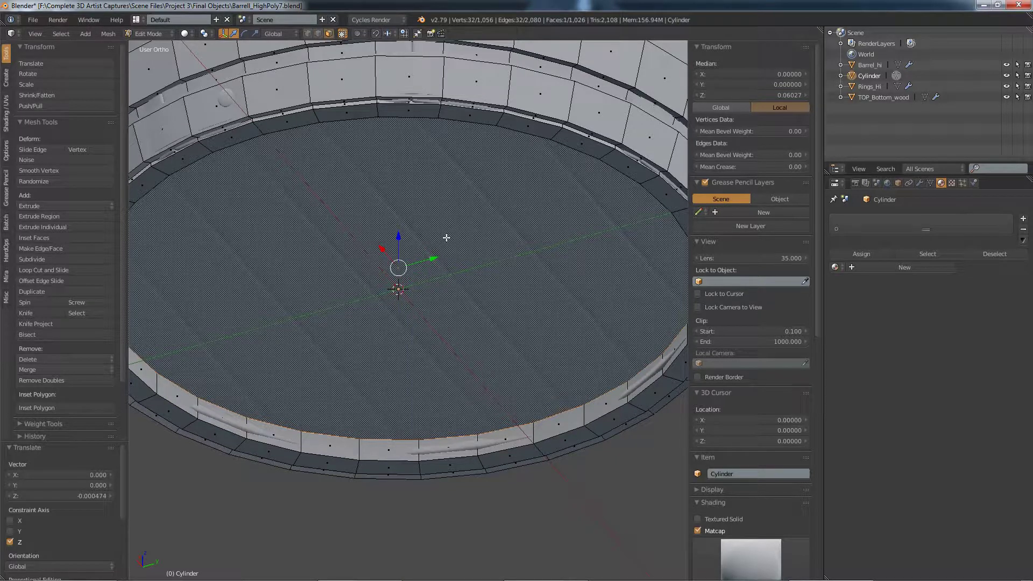
{"action": "key", "text": "s"}
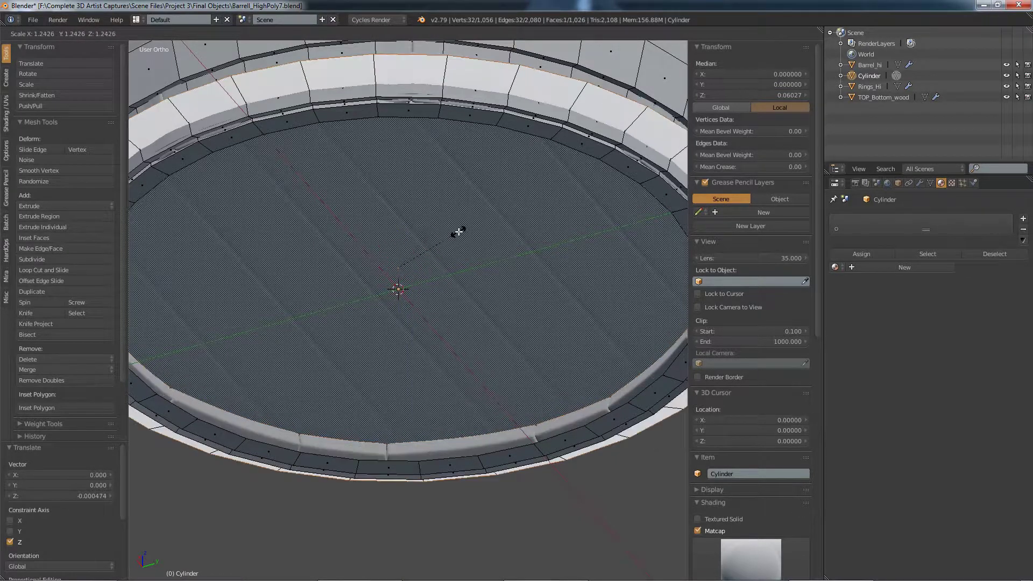
{"action": "right_click", "coordinate": [459, 231]}
{"action": "key", "text": "s"}
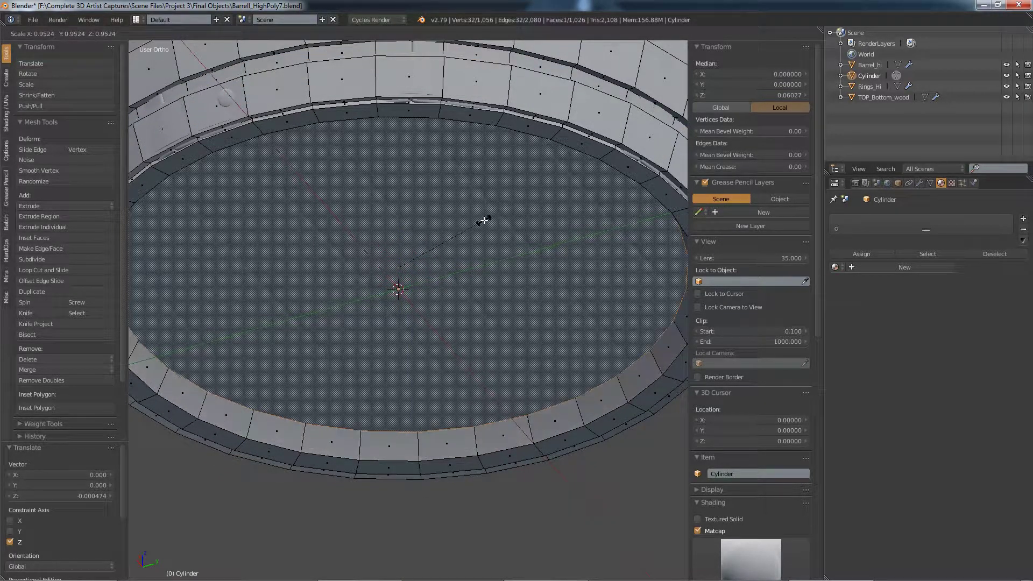
{"action": "left_click", "coordinate": [488, 217]}
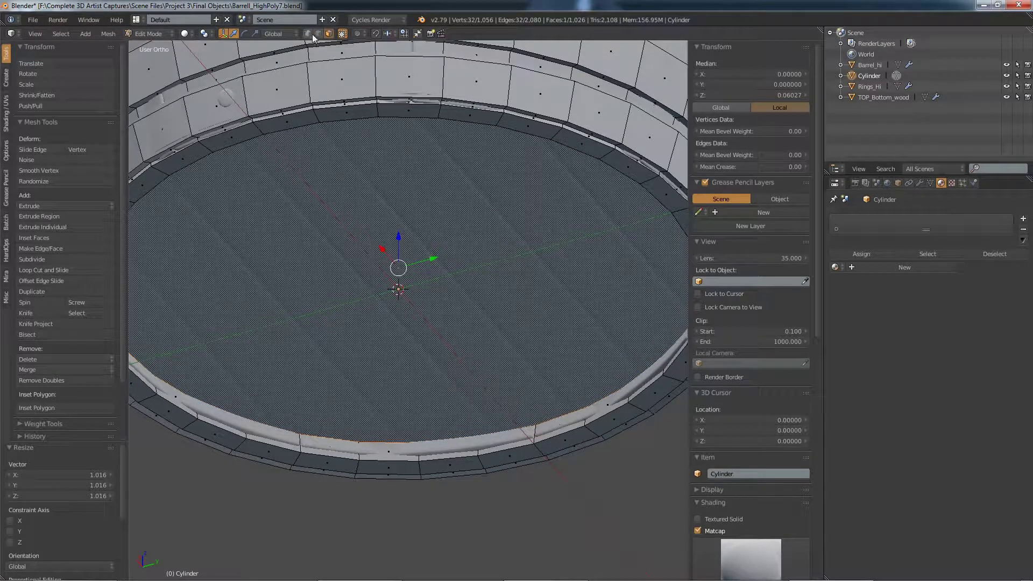
Shift the bottom inner rim edge loop slightly along Z.
{"action": "right_click", "coordinate": [501, 450], "text": "alt"}
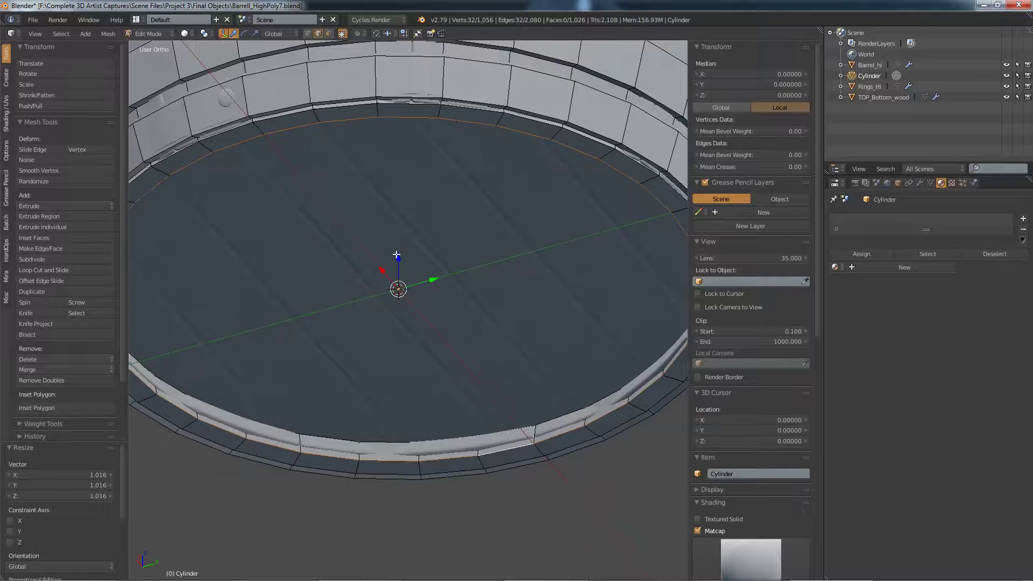
{"action": "left_click_drag", "start_coordinate": [398, 260], "coordinate": [398, 253]}
{"action": "scroll", "coordinate": [456, 313], "scroll_direction": "down", "scroll_amount": 3}
{"action": "middle_click_drag", "start_coordinate": [461, 321], "coordinate": [286, 209]}
{"action": "scroll", "coordinate": [430, 374], "scroll_direction": "down", "scroll_amount": 3}
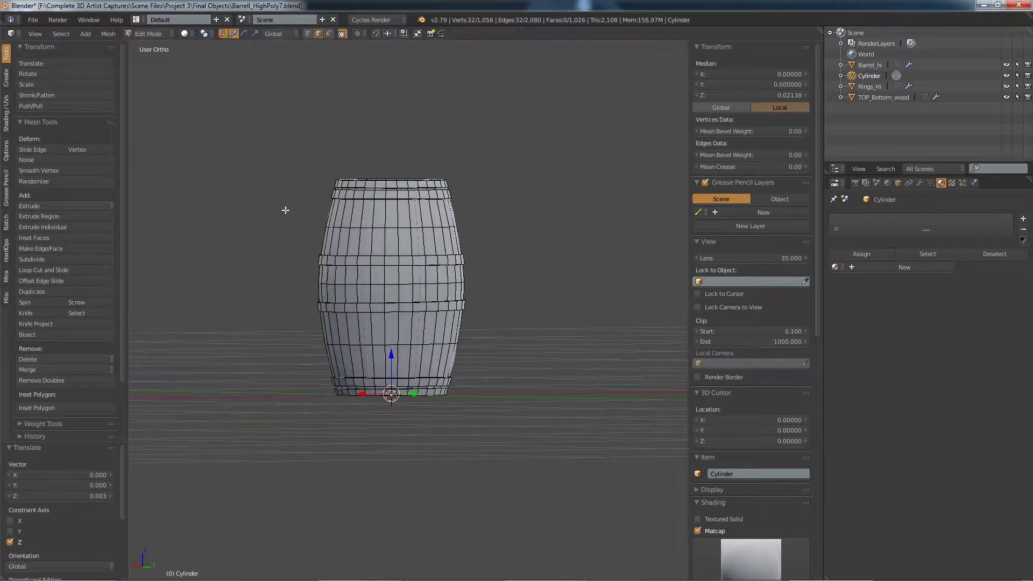
{"action": "left_click", "coordinate": [153, 34]}
Return to Object Mode and hide Barrel_hi, Rings_Hi and TOP_Bottom_wood.
{"action": "left_click", "coordinate": [169, 47]}
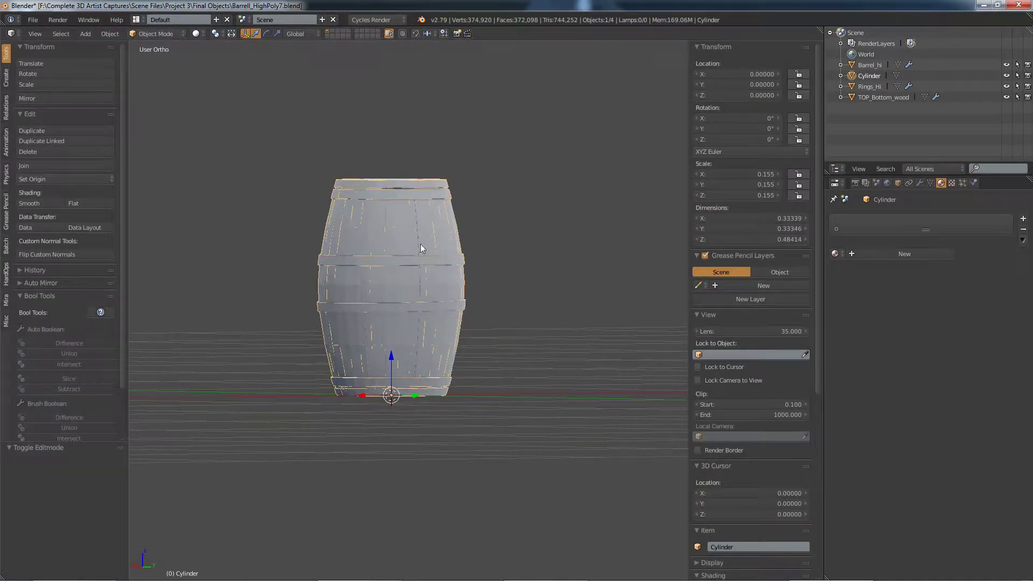
{"action": "right_click", "coordinate": [389, 377]}
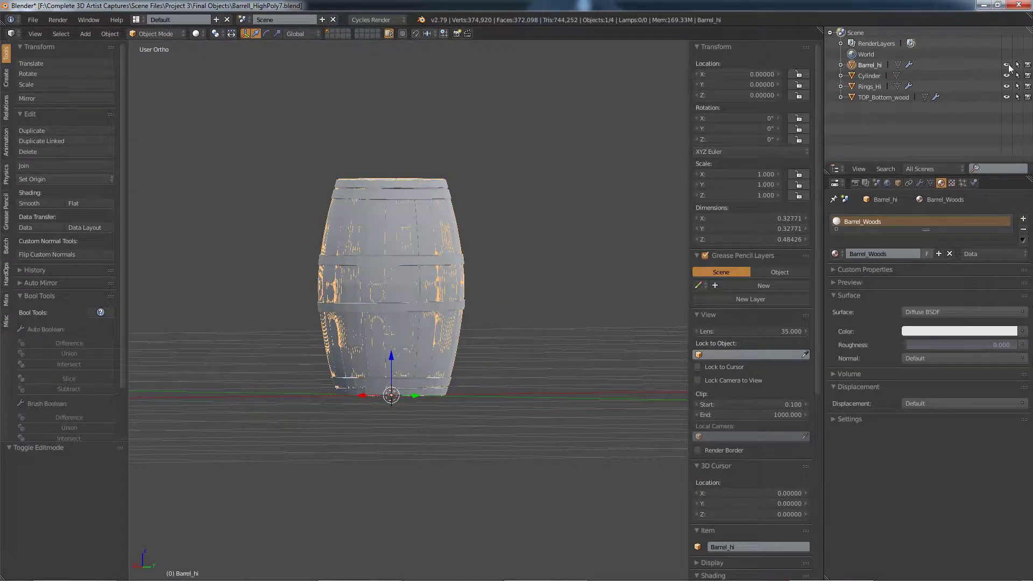
{"action": "left_click", "coordinate": [1006, 65]}
{"action": "left_click", "coordinate": [1007, 86]}
{"action": "left_click", "coordinate": [1006, 97]}
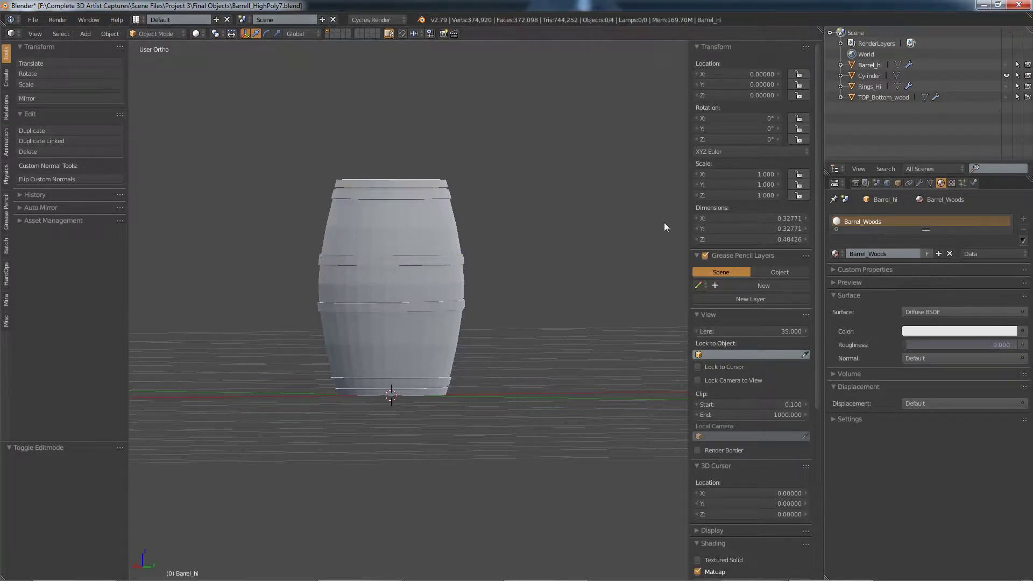
{"action": "middle_click_drag", "start_coordinate": [664, 221], "coordinate": [484, 253]}
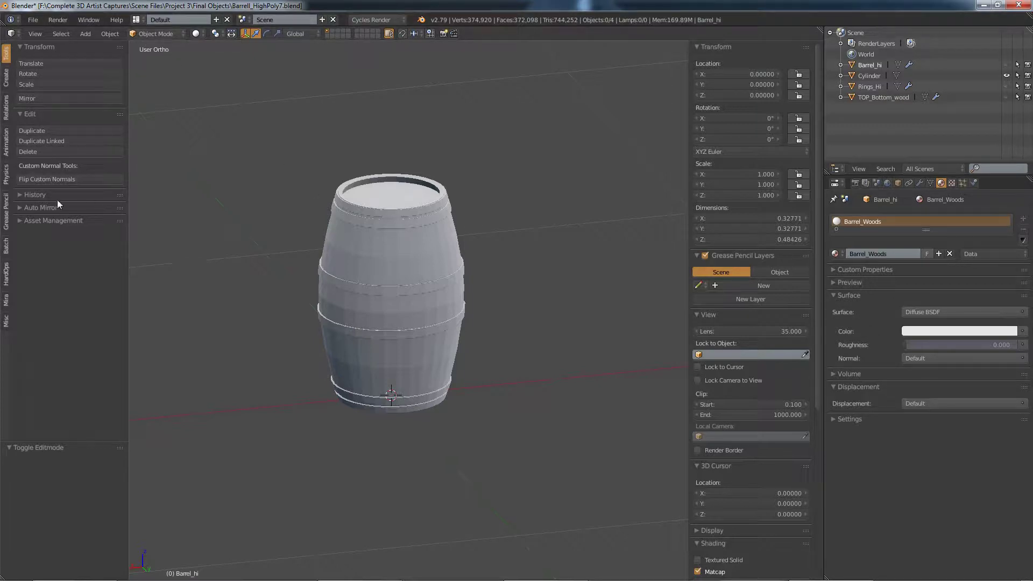
Apply smooth shading to the barrel and enable Auto Smooth at 30° in its mesh data.
{"action": "right_click", "coordinate": [390, 231]}
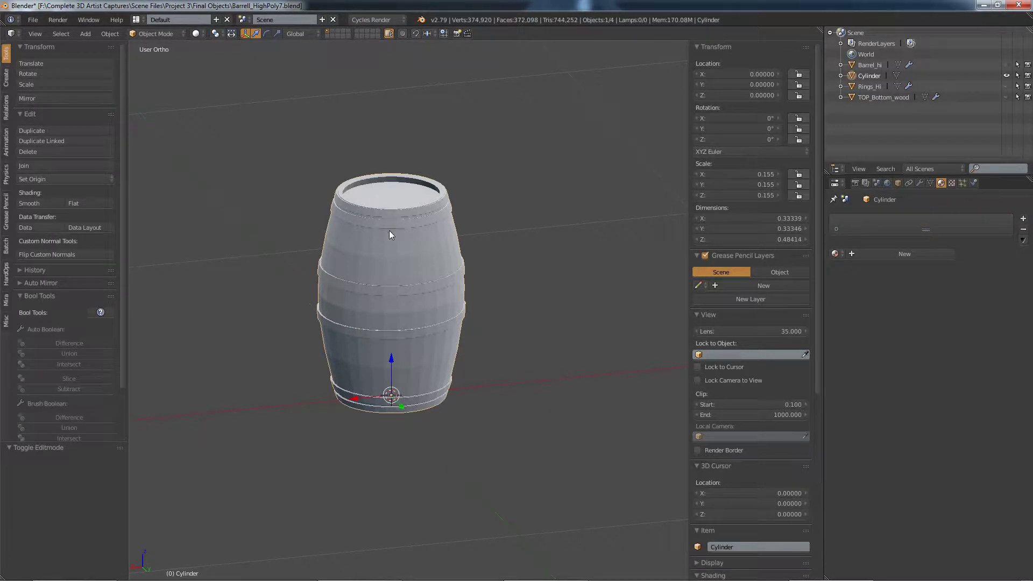
{"action": "left_click", "coordinate": [37, 203]}
{"action": "scroll", "coordinate": [426, 298], "scroll_direction": "up", "scroll_amount": 4}
{"action": "middle_click_drag", "start_coordinate": [426, 298], "coordinate": [661, 219]}
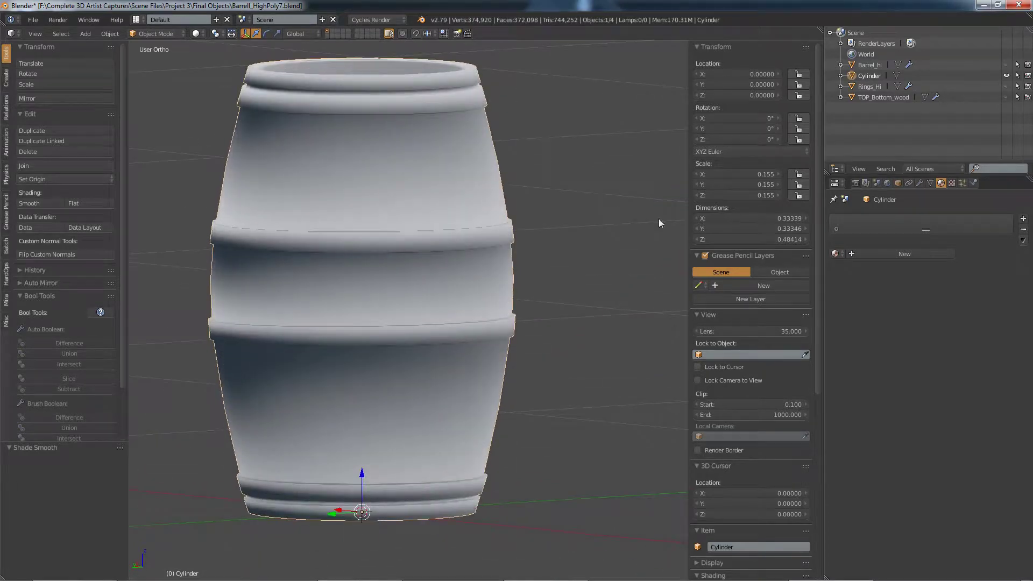
{"action": "left_click", "coordinate": [930, 183]}
{"action": "left_click", "coordinate": [834, 251]}
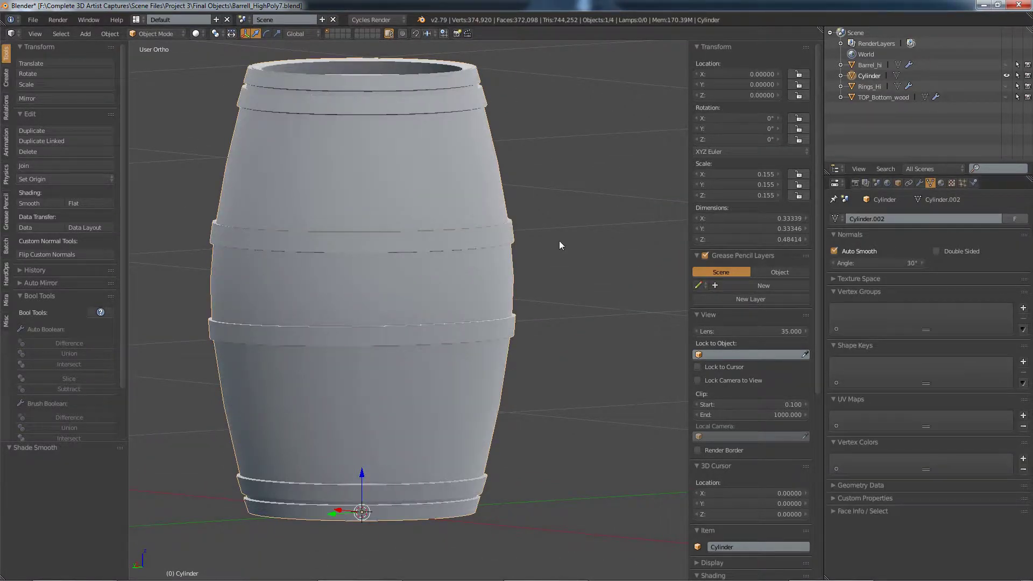
{"action": "middle_click_drag", "start_coordinate": [559, 245], "coordinate": [498, 230]}
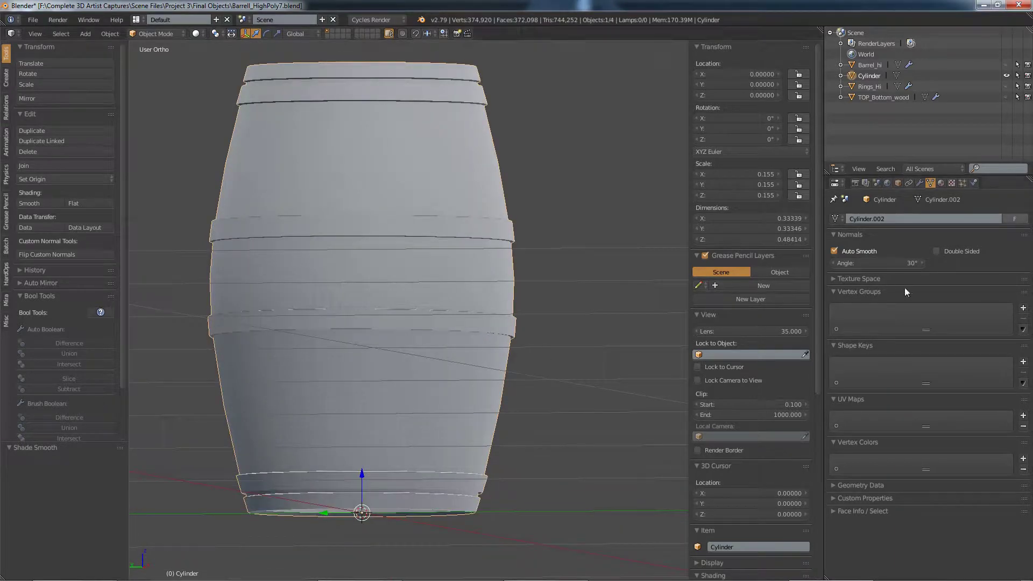
{"action": "middle_click_drag", "start_coordinate": [471, 344], "coordinate": [487, 300]}
{"action": "scroll", "coordinate": [541, 345], "scroll_direction": "down", "scroll_amount": 4}
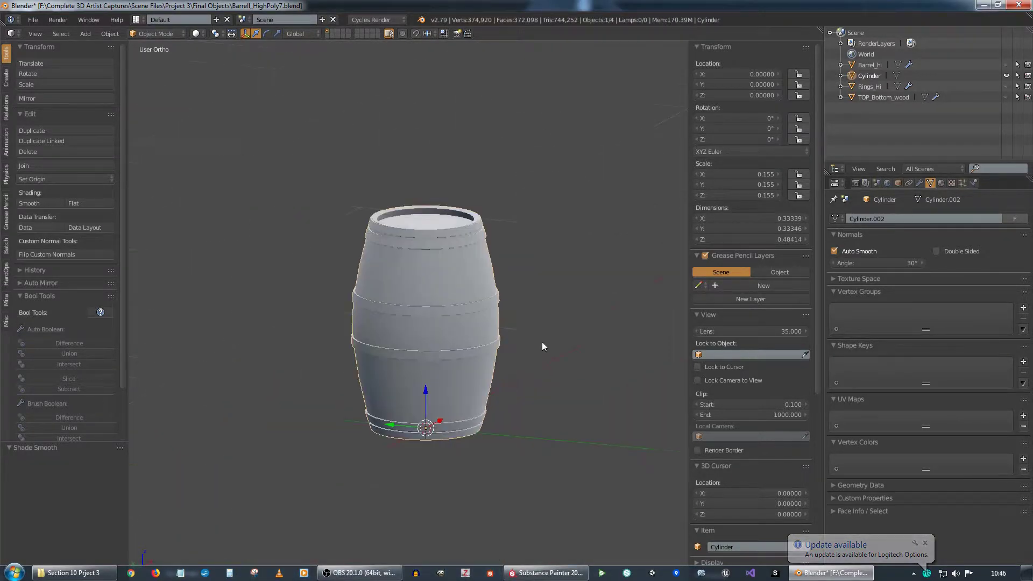
{"action": "middle_click_drag", "start_coordinate": [541, 342], "coordinate": [527, 332]}
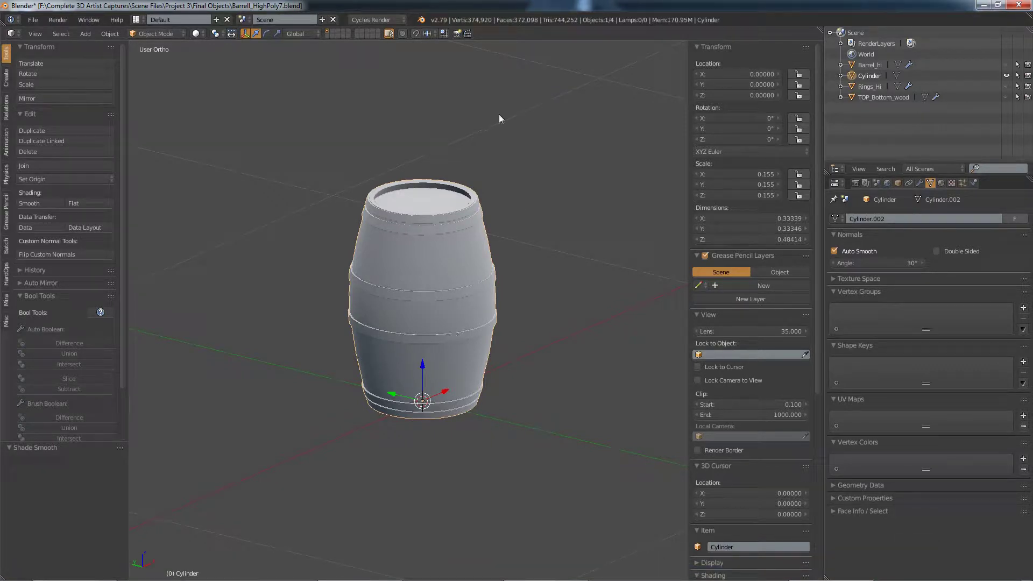
Switch the Cylinder to Edit Mode and select the entire mesh.
{"action": "left_click", "coordinate": [172, 34]}
{"action": "left_click", "coordinate": [169, 53]}
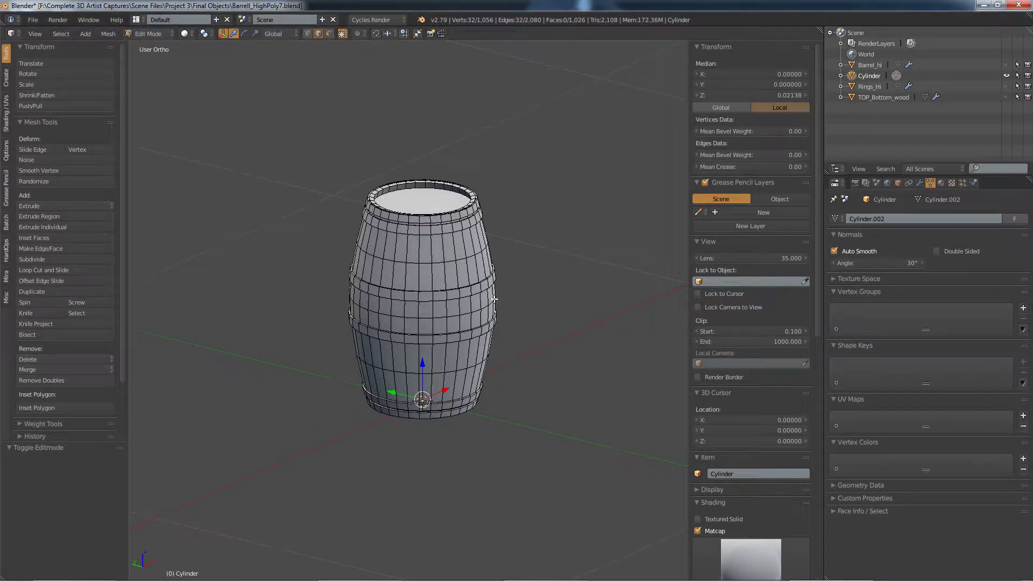
{"action": "key", "text": "a"}
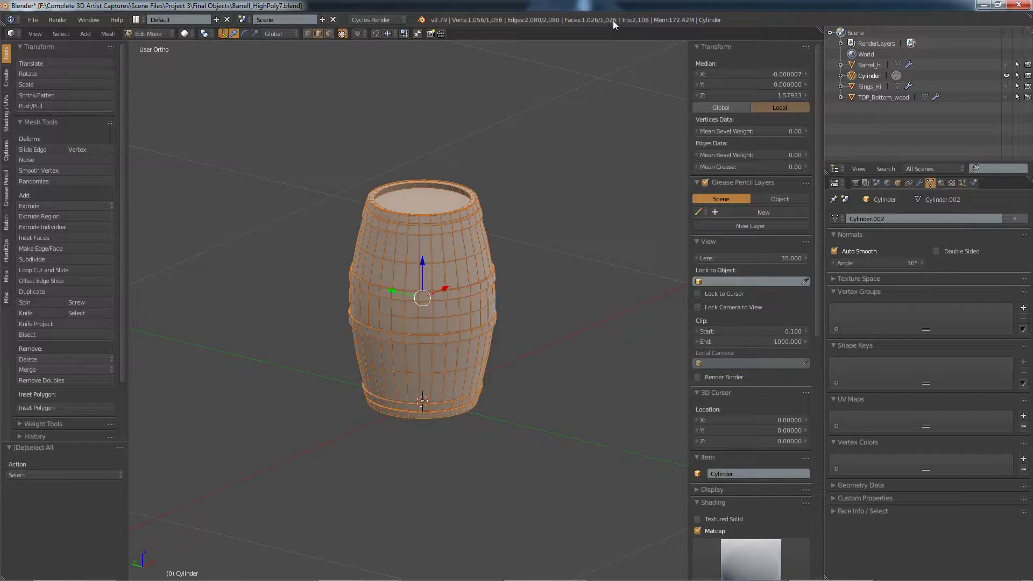
Split the 3D viewport into two stacked areas showing the barrel.
{"action": "middle_click_drag", "start_coordinate": [513, 291], "coordinate": [513, 267]}
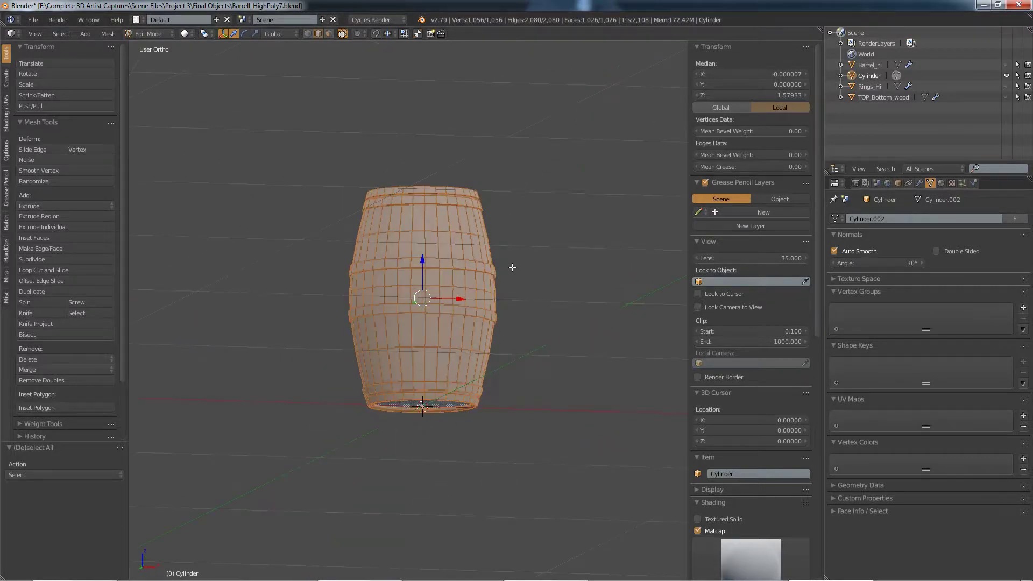
{"action": "scroll", "coordinate": [450, 260], "scroll_direction": "up", "scroll_amount": 5}
{"action": "middle_click_drag", "start_coordinate": [449, 260], "coordinate": [307, 304]}
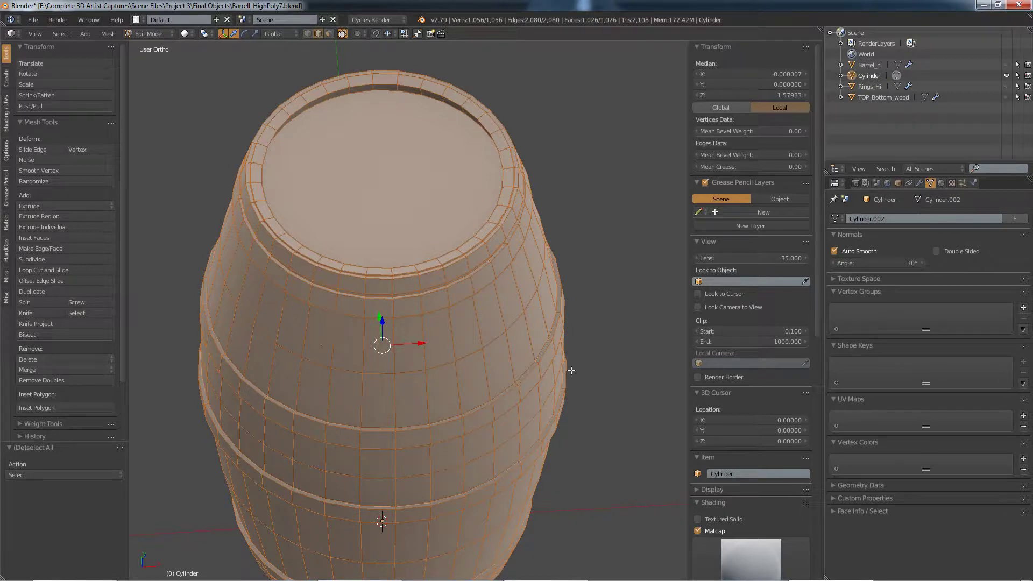
{"action": "scroll", "coordinate": [529, 317], "scroll_direction": "down", "scroll_amount": 4}
{"action": "mouse_move", "coordinate": [530, 318]}
{"action": "middle_mouse_down"}
{"action": "mouse_move", "coordinate": [579, 307]}
{"action": "mouse_move", "coordinate": [527, 309]}
{"action": "middle_mouse_up"}
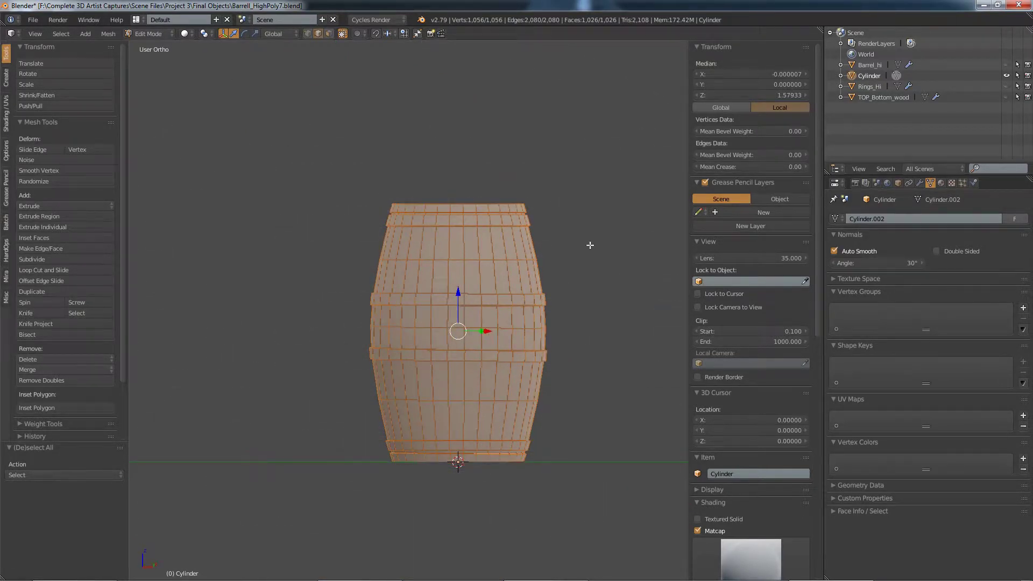
{"action": "middle_click_drag", "start_coordinate": [590, 245], "coordinate": [508, 242]}
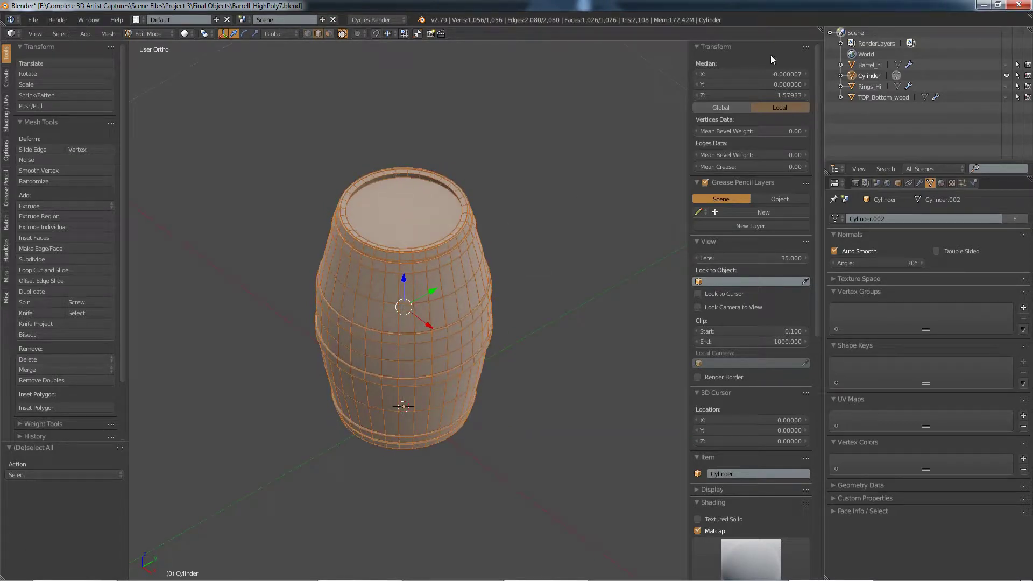
{"action": "left_click_drag", "start_coordinate": [2, 28], "coordinate": [32, 401]}
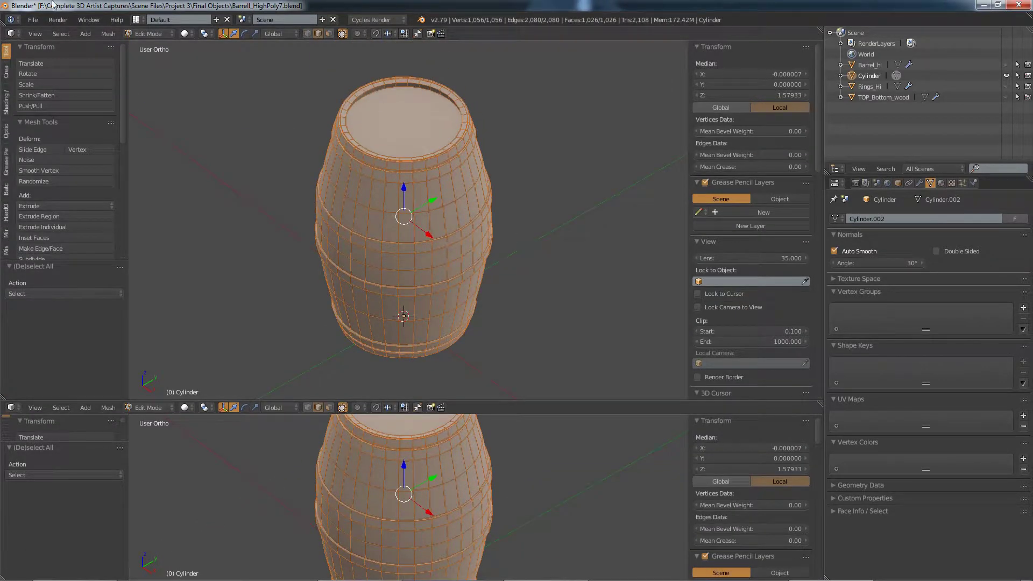
Turn the top area into a UV/Image Editor and enlarge the 3D view below it.
{"action": "left_click", "coordinate": [11, 33]}
{"action": "left_click", "coordinate": [40, 114]}
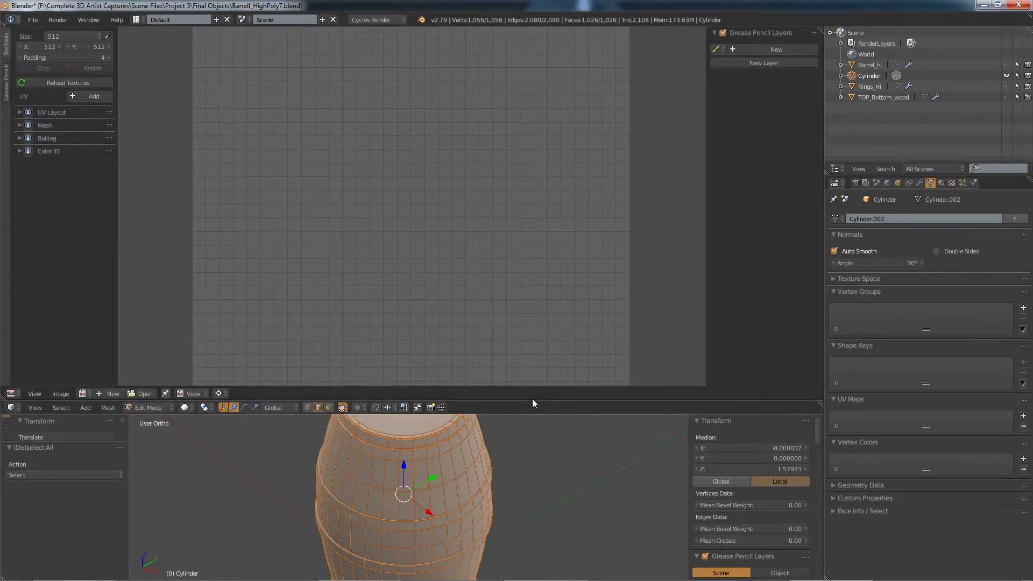
{"action": "left_click_drag", "start_coordinate": [534, 401], "coordinate": [560, 146]}
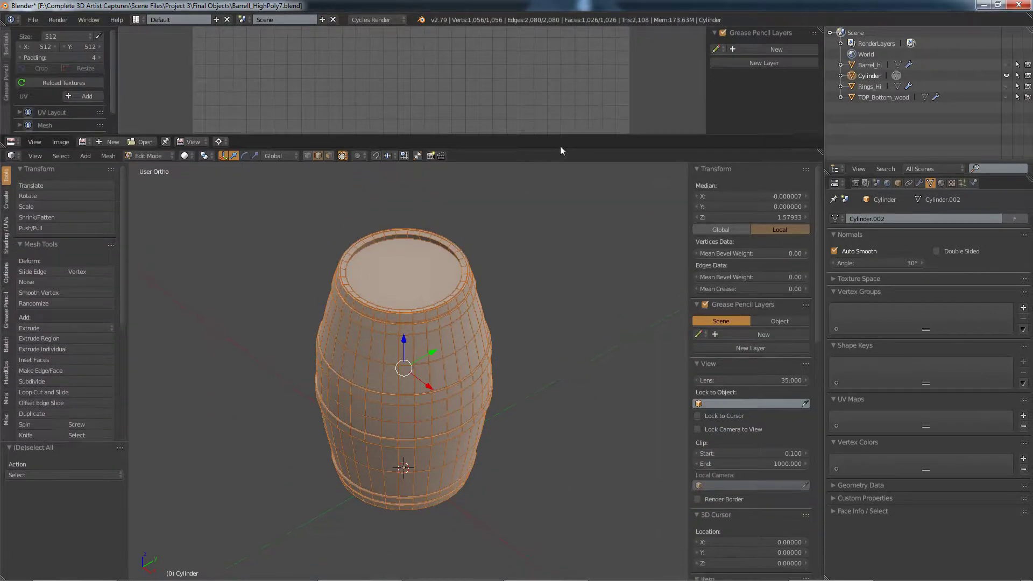
{"action": "scroll", "coordinate": [519, 357], "scroll_direction": "up", "scroll_amount": 3}
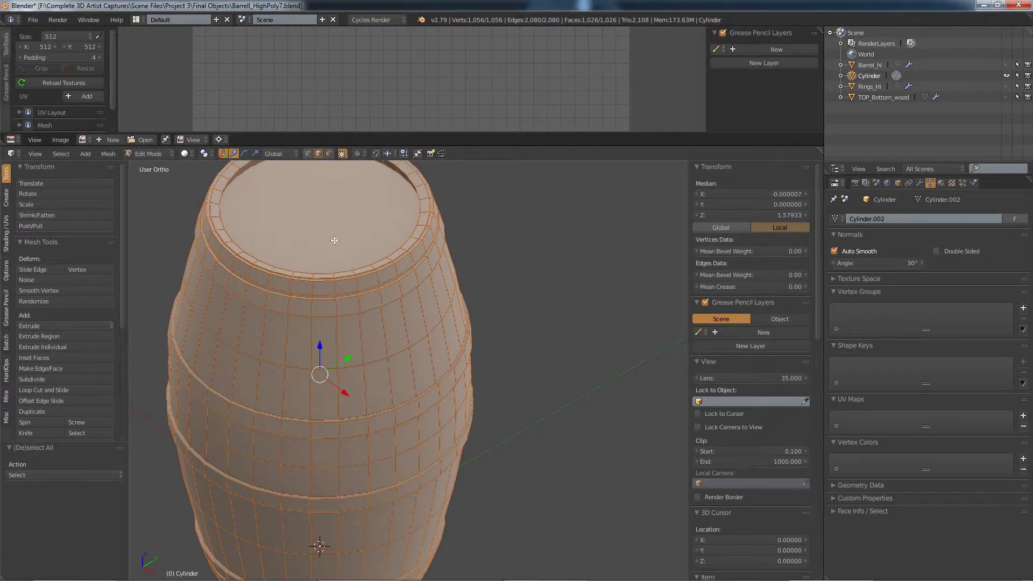
{"action": "scroll", "coordinate": [299, 212], "scroll_direction": "up", "scroll_amount": 2}
{"action": "middle_click_drag", "start_coordinate": [342, 207], "coordinate": [371, 262]}
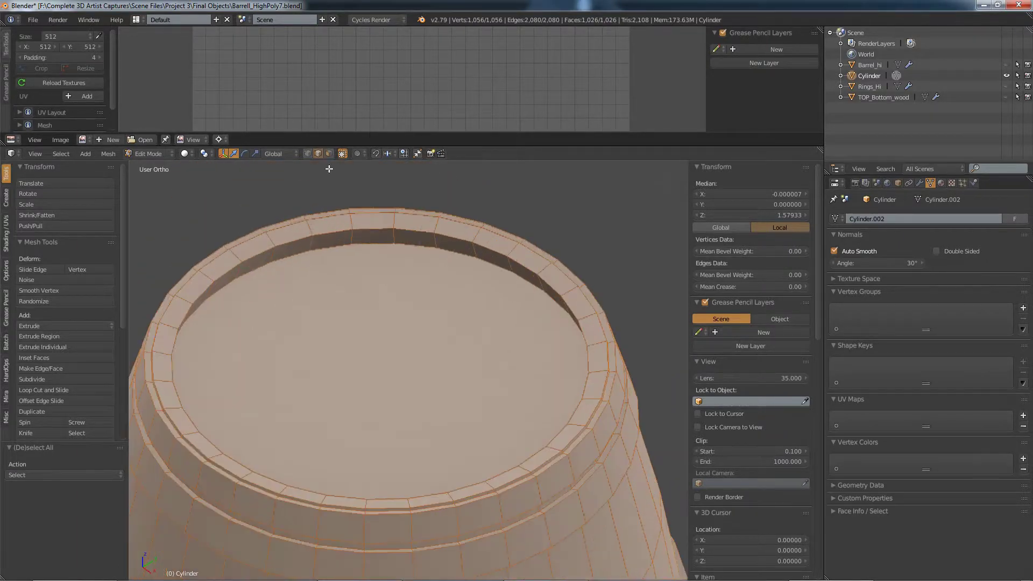
Mark seams around the borders of the top and bottom cap faces.
{"action": "right_click", "coordinate": [366, 244]}
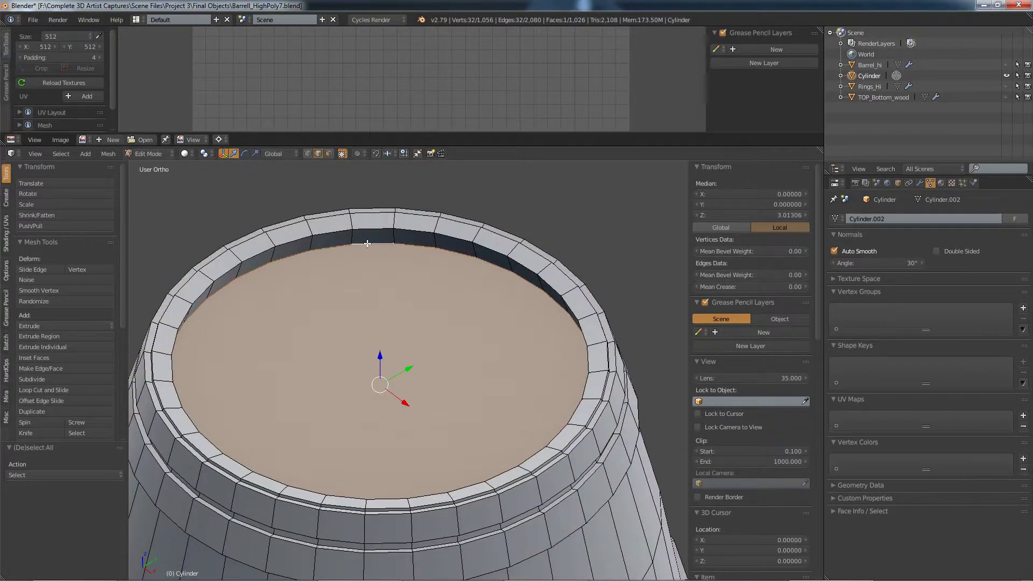
{"action": "key", "text": "ctrl+e"}
{"action": "left_click", "coordinate": [367, 243]}
{"action": "scroll", "coordinate": [367, 243], "scroll_direction": "down", "scroll_amount": 3}
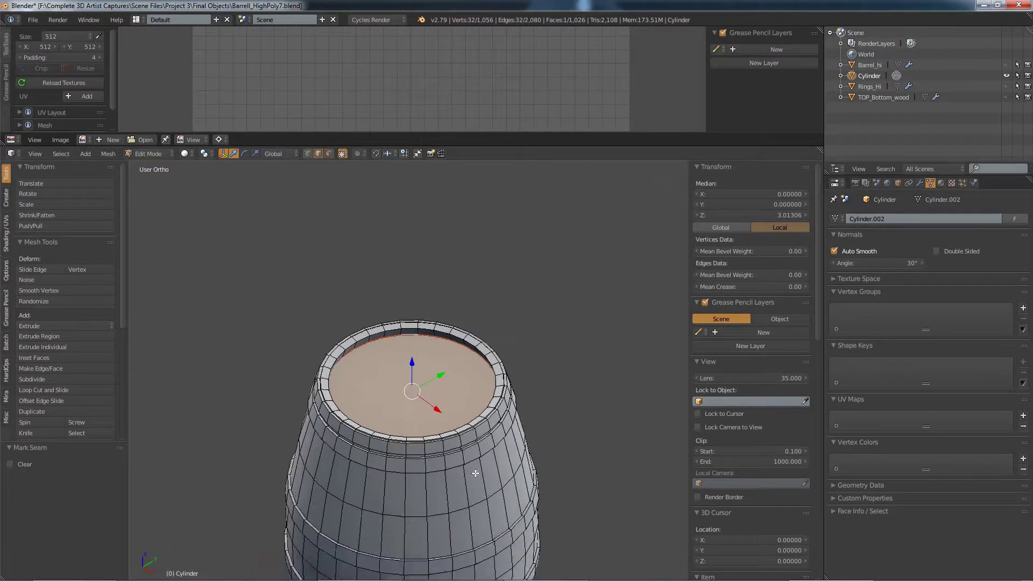
{"action": "middle_click_drag", "start_coordinate": [367, 244], "coordinate": [418, 266]}
{"action": "right_click", "coordinate": [419, 274]}
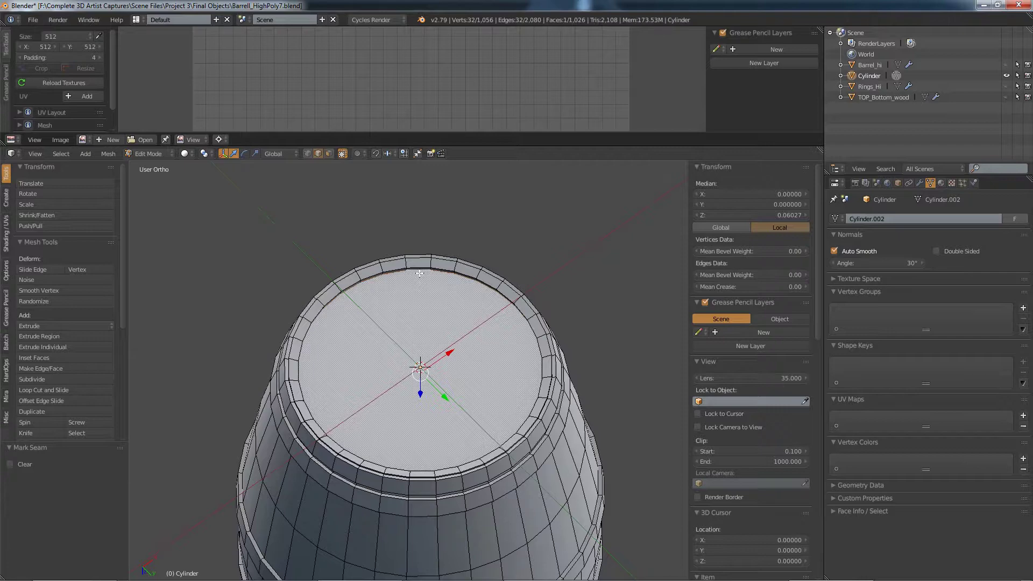
{"action": "key", "text": "ctrl+e"}
{"action": "left_click", "coordinate": [419, 273]}
Mark a vertical edge loop on the barrel's side as a seam.
{"action": "middle_click_drag", "start_coordinate": [418, 273], "coordinate": [682, 316]}
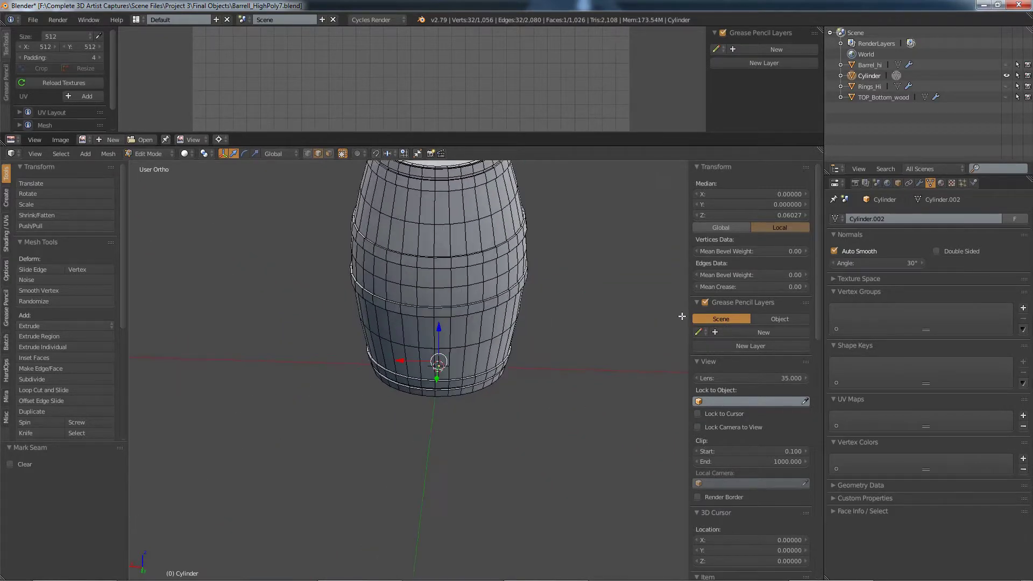
{"action": "right_click", "coordinate": [435, 300], "text": "alt"}
{"action": "middle_click_drag", "start_coordinate": [525, 293], "coordinate": [535, 323]}
{"action": "key", "text": "ctrl+e"}
{"action": "left_click", "coordinate": [522, 326]}
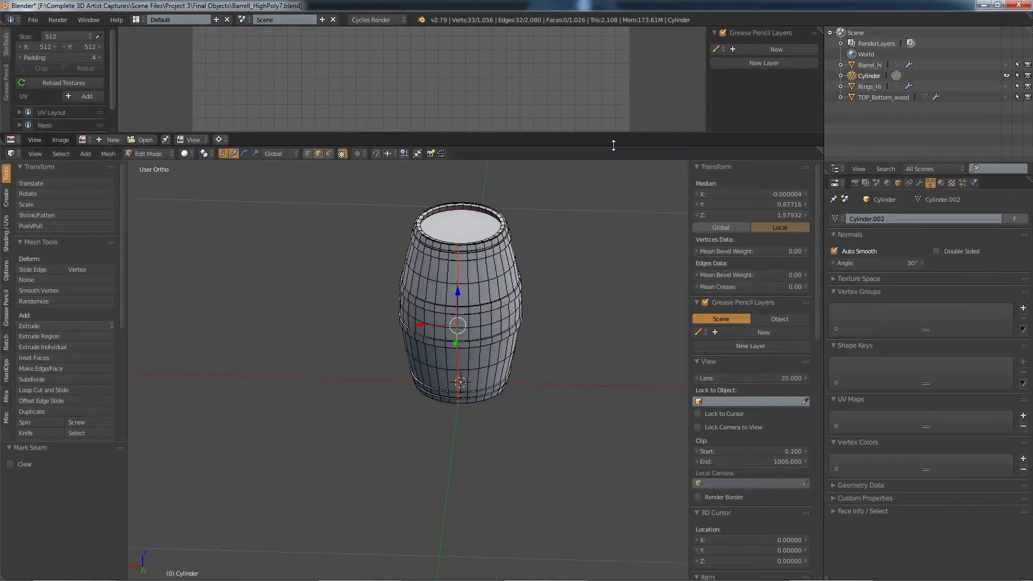
Enlarge the UV/Image Editor area and recentre its view.
{"action": "left_click_drag", "start_coordinate": [612, 145], "coordinate": [611, 409]}
{"action": "scroll", "coordinate": [535, 241], "scroll_direction": "down", "scroll_amount": 5}
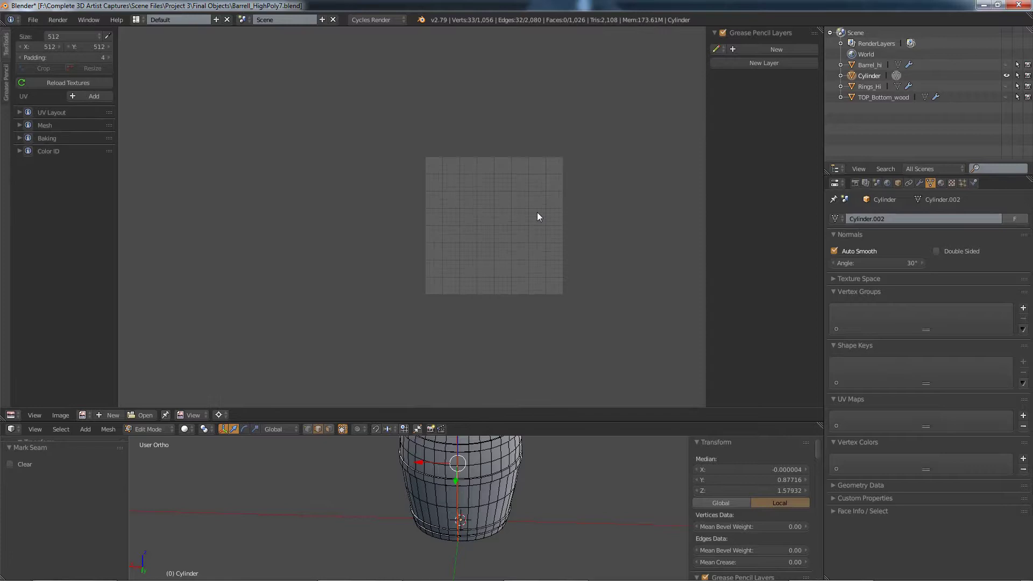
{"action": "middle_click_drag", "start_coordinate": [537, 212], "coordinate": [482, 205]}
{"action": "scroll", "coordinate": [459, 206], "scroll_direction": "up", "scroll_amount": 6}
{"action": "scroll", "coordinate": [476, 212], "scroll_direction": "down", "scroll_amount": 3}
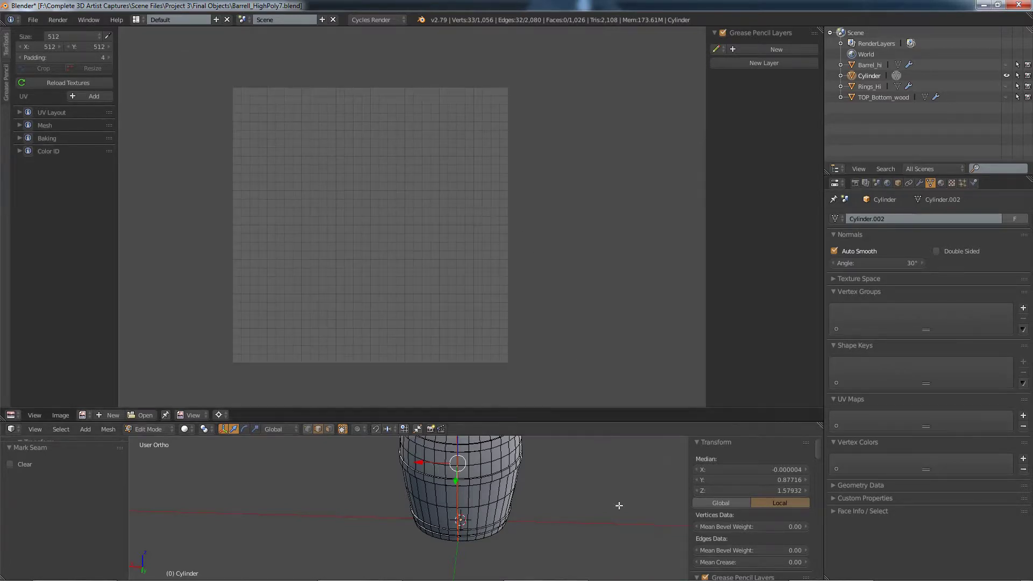
Select all of the Cylinder and Unwrap it into two cap islands and a curved body strip.
{"action": "key", "text": "a"}
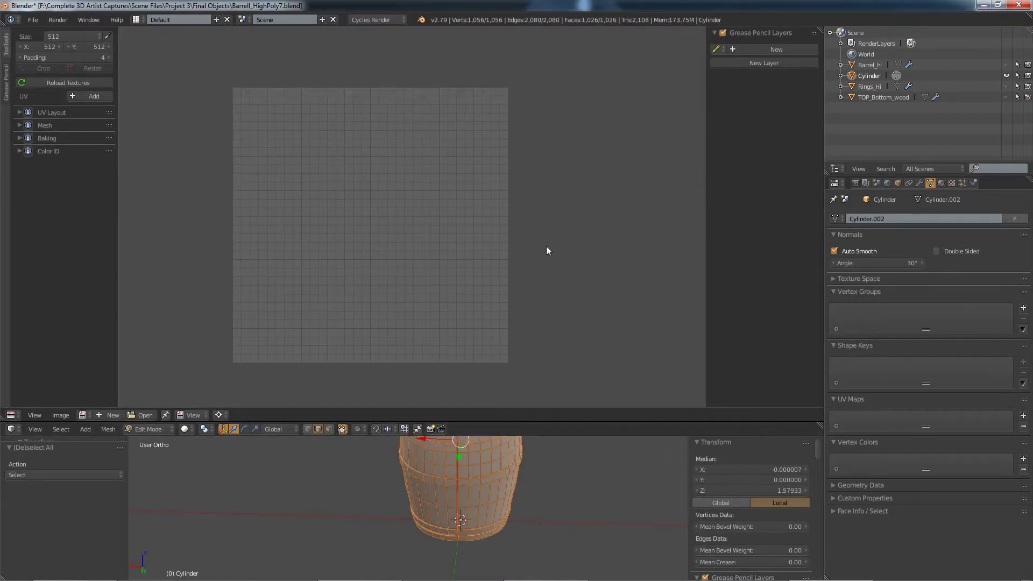
{"action": "key", "text": "u"}
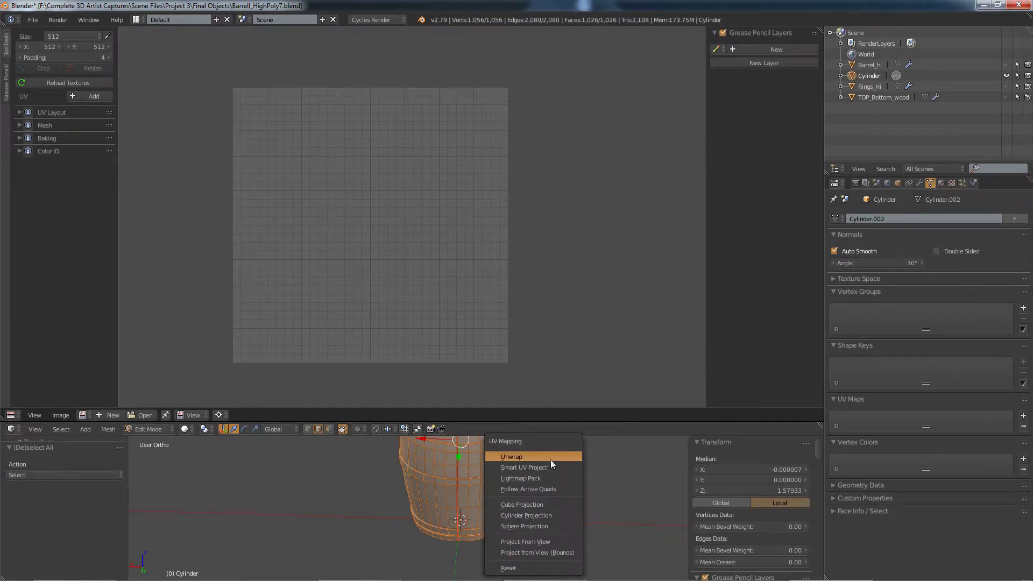
{"action": "left_click", "coordinate": [547, 459]}
{"action": "scroll", "coordinate": [367, 282], "scroll_direction": "up", "scroll_amount": 1}
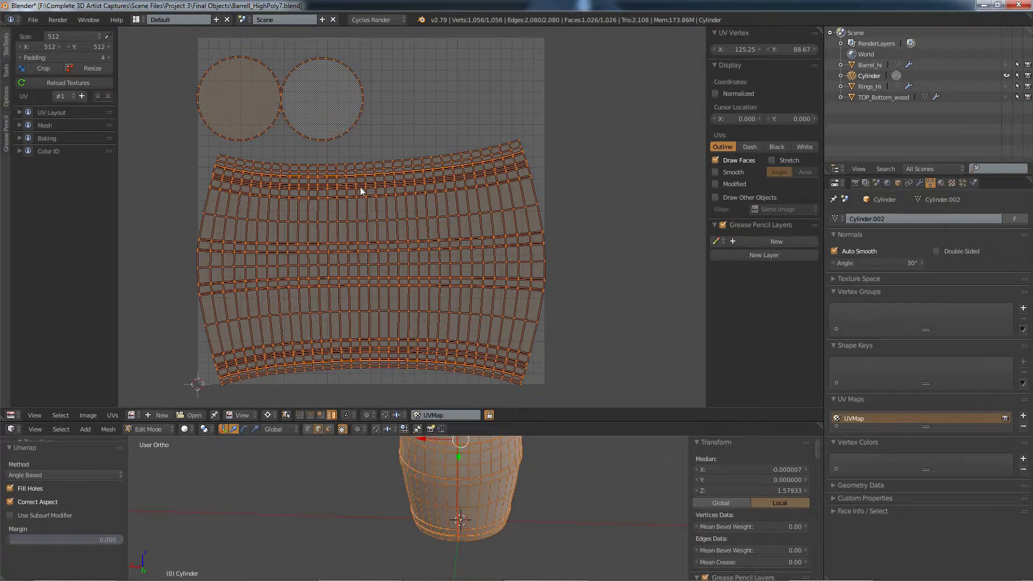
{"action": "scroll", "coordinate": [249, 272], "scroll_direction": "up", "scroll_amount": 2}
{"action": "scroll", "coordinate": [249, 272], "scroll_direction": "down", "scroll_amount": 2}
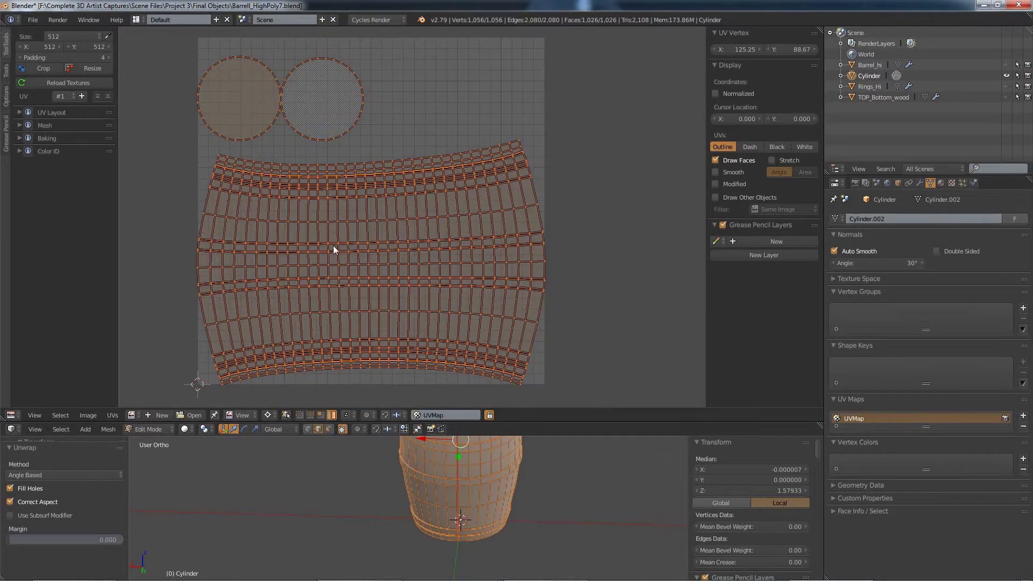